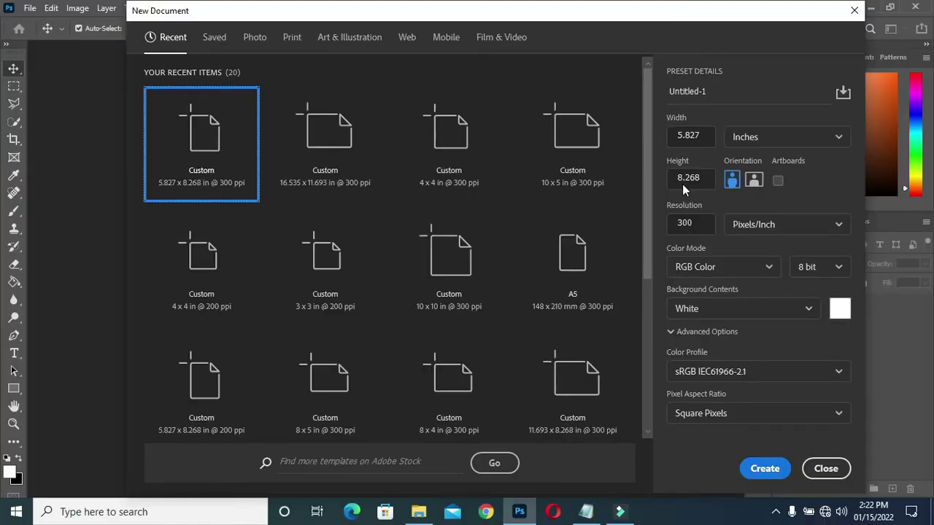
Step: Create a blank A5 document, 5.827 × 8.268 inches at 200 ppi, and open the cleaning service folder
left_click(575, 267)
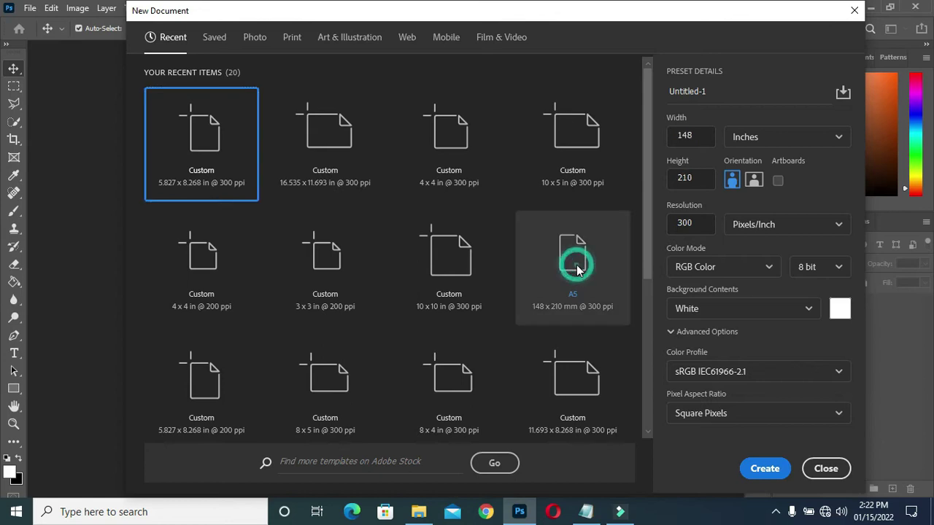
left_click(795, 137)
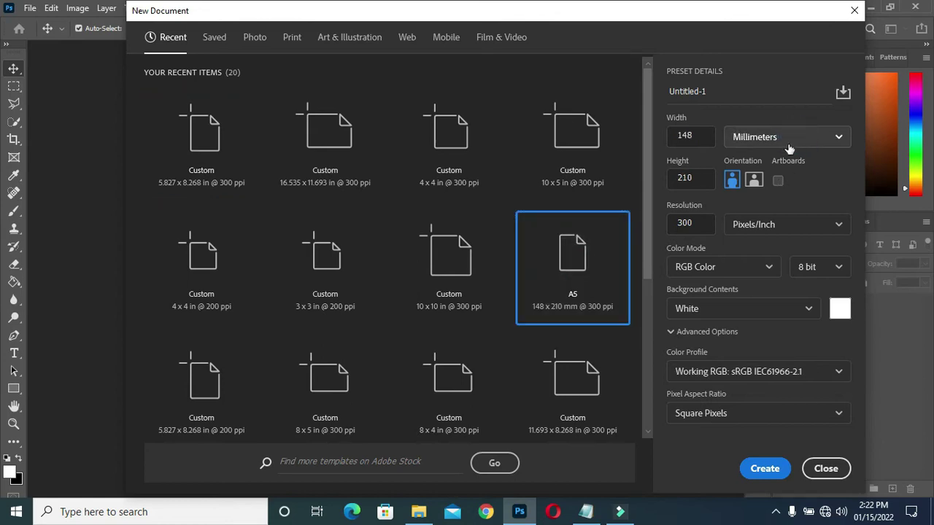
left_click(757, 185)
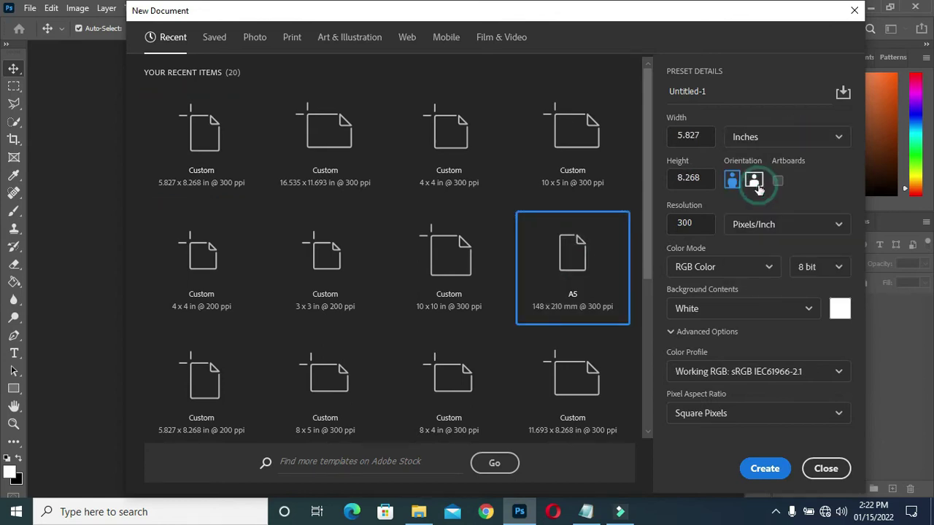
left_click(697, 224)
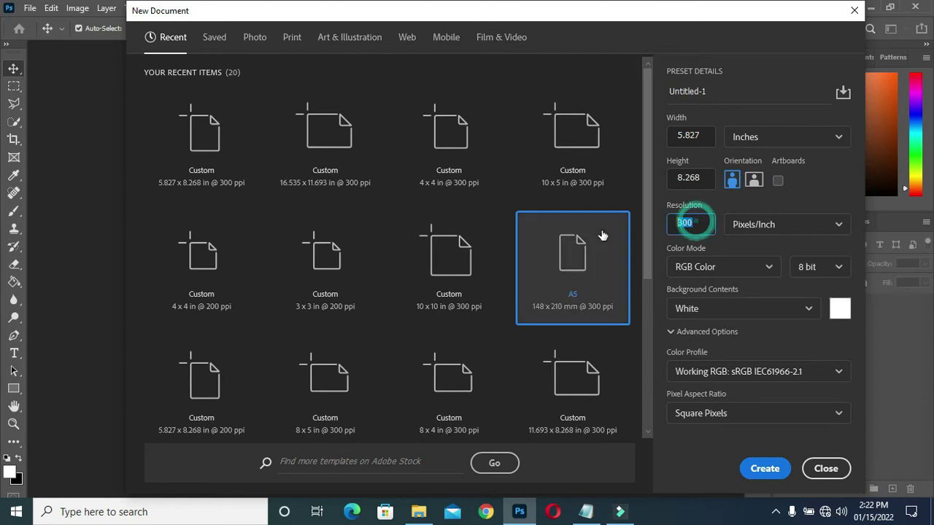
type("2")
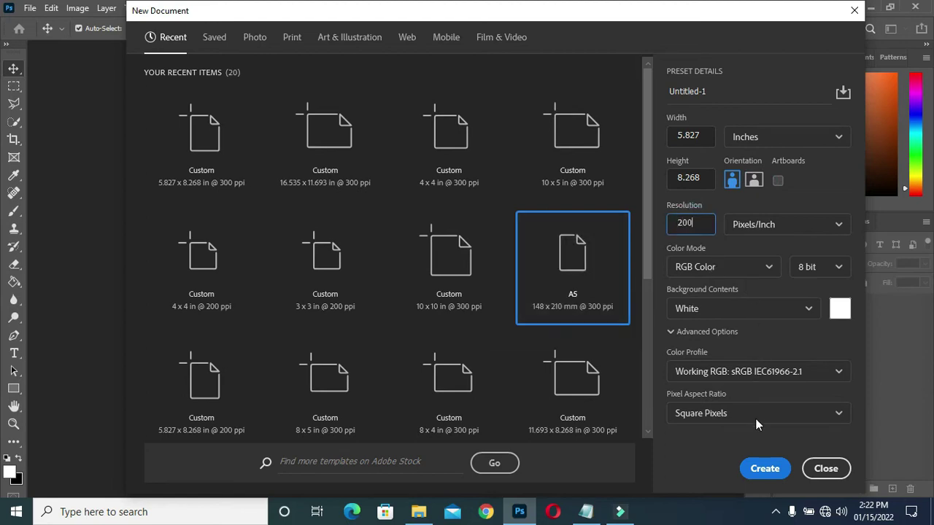
left_click(762, 470)
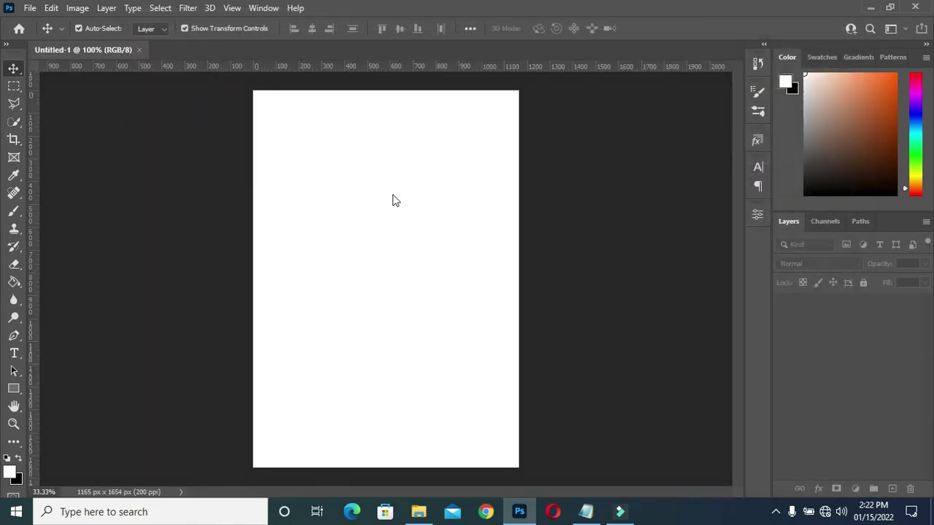
scroll(329, 122, "up", 1)
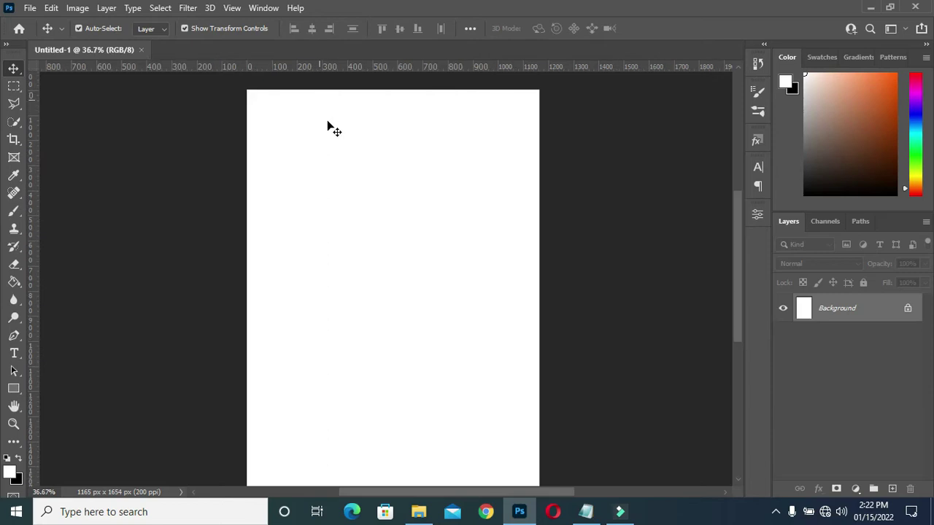
left_click(418, 512)
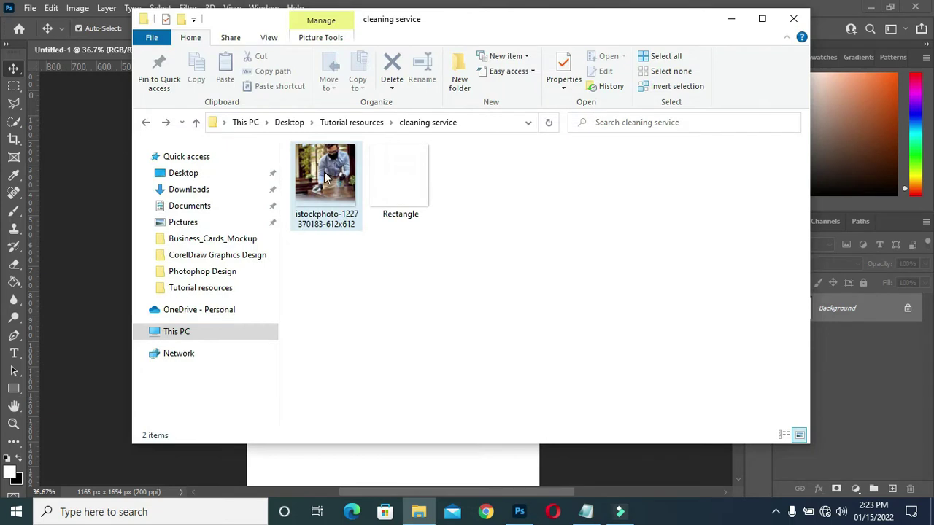
double_click(324, 171)
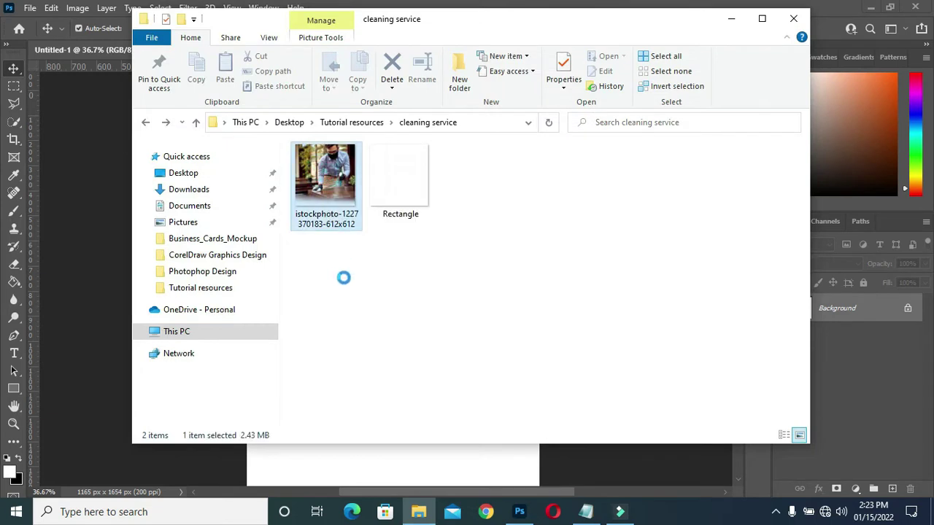
left_click_drag(318, 202, 96, 348)
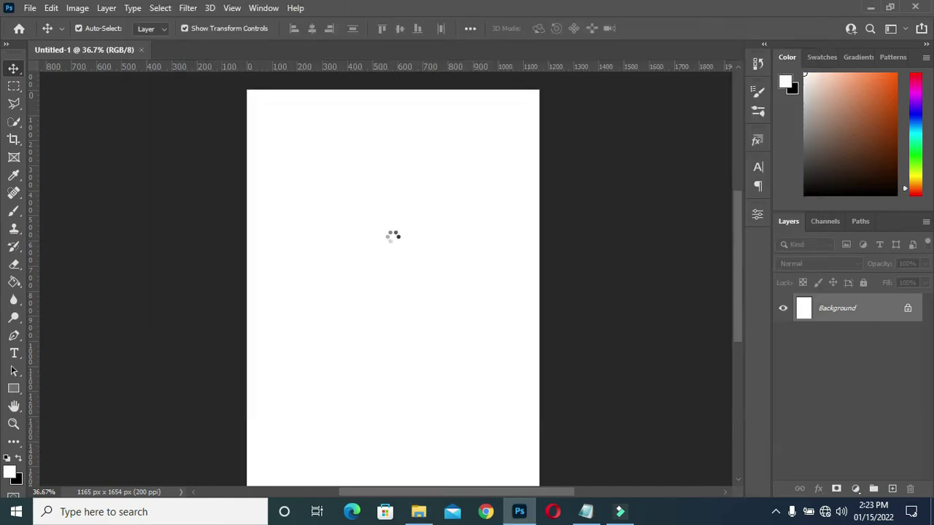
Step: Move and stretch the cleaner photo to fill the page top, then commit the placement
left_click_drag(385, 198, 389, 155)
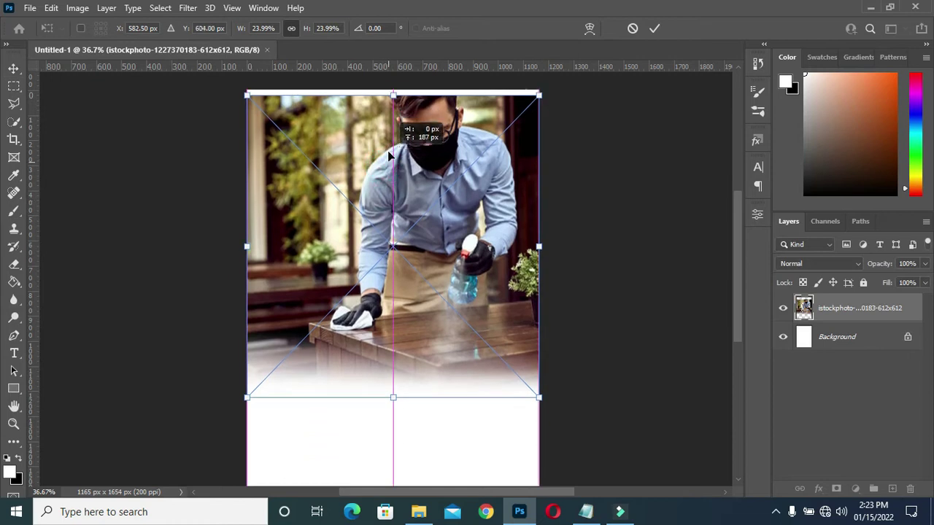
left_click_drag(392, 397, 393, 418)
left_click_drag(392, 338, 393, 330)
left_click(654, 27)
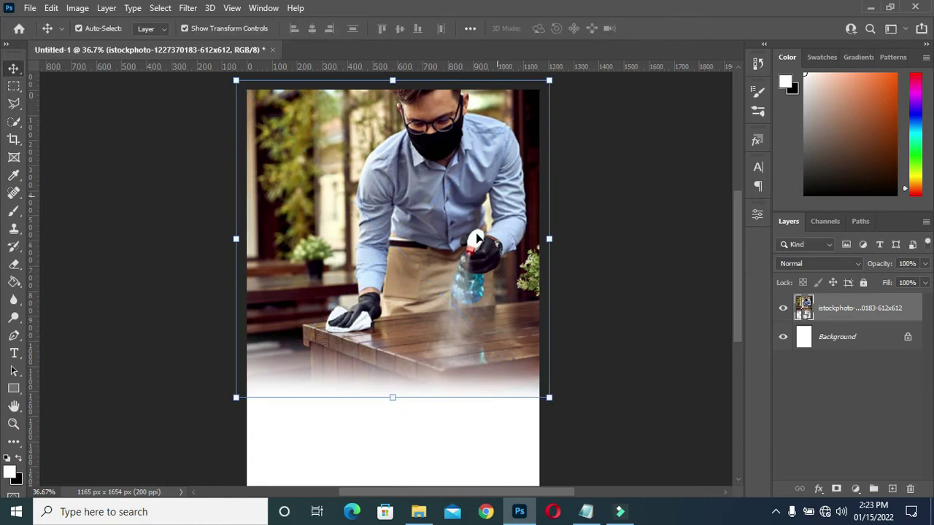
left_click(615, 191)
left_click(585, 346)
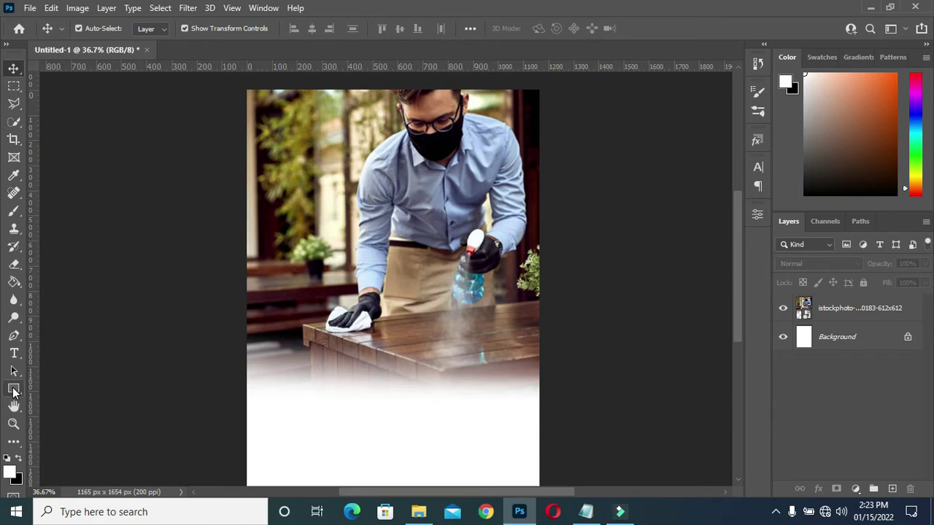
left_click(862, 349)
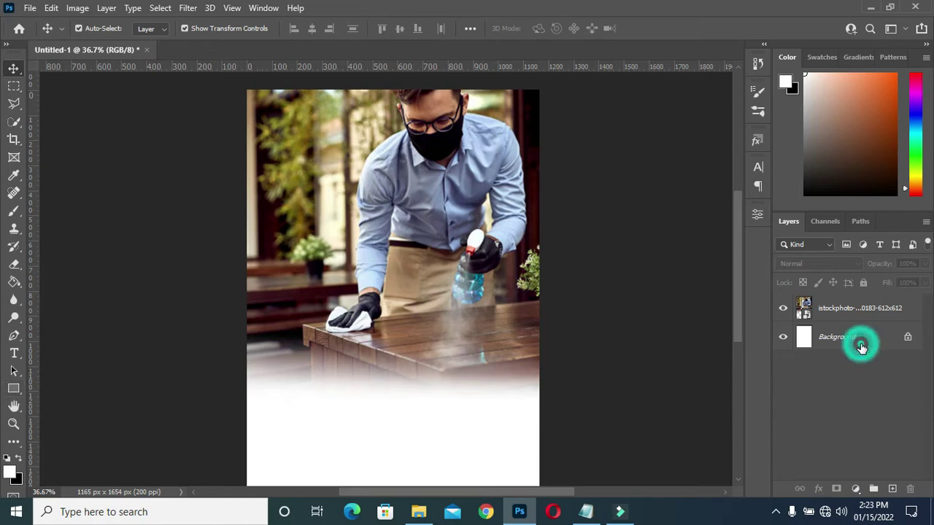
Step: Add a Solid Color fill layer in dark purple 110418 above the Background
left_click(855, 489)
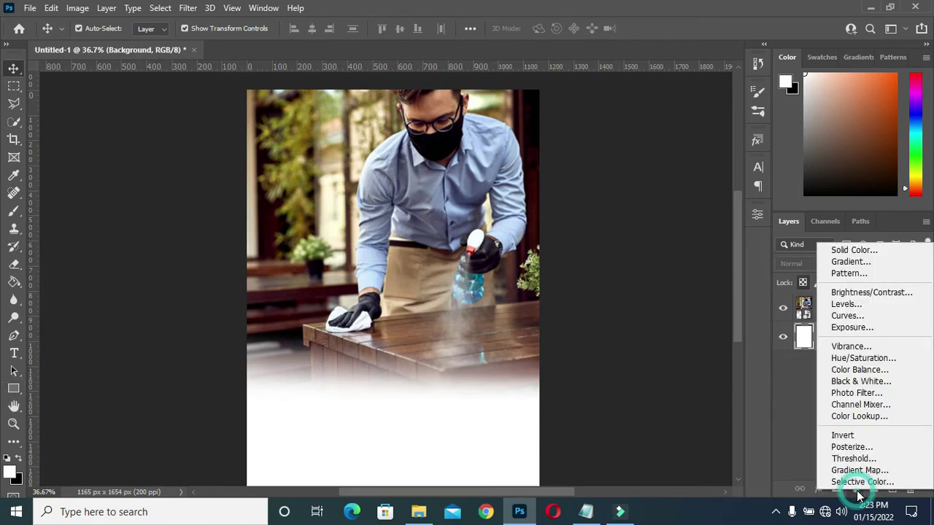
left_click(586, 511)
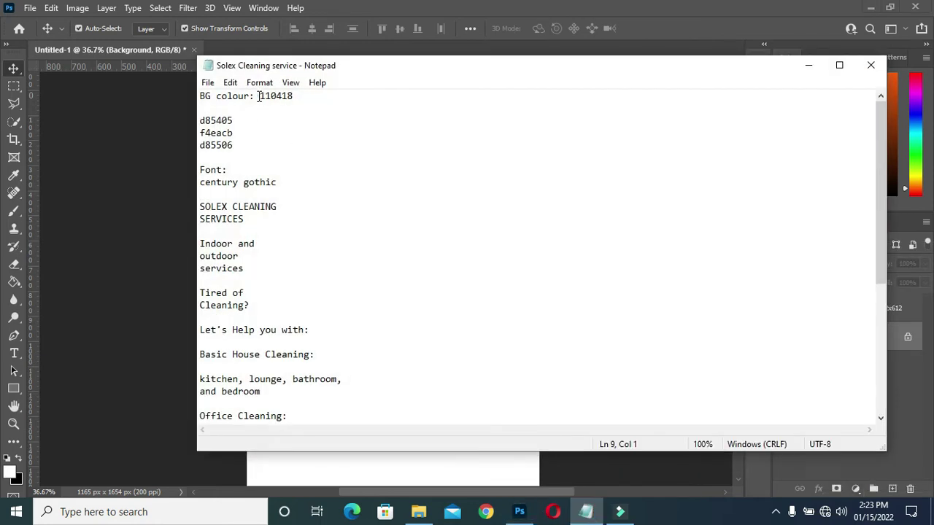
left_click_drag(259, 96, 310, 95)
left_click(808, 65)
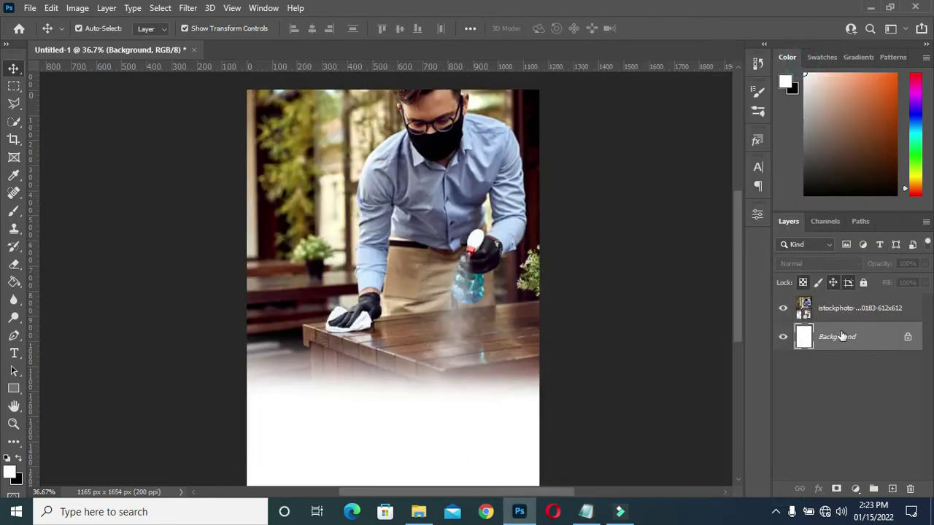
left_click(857, 490)
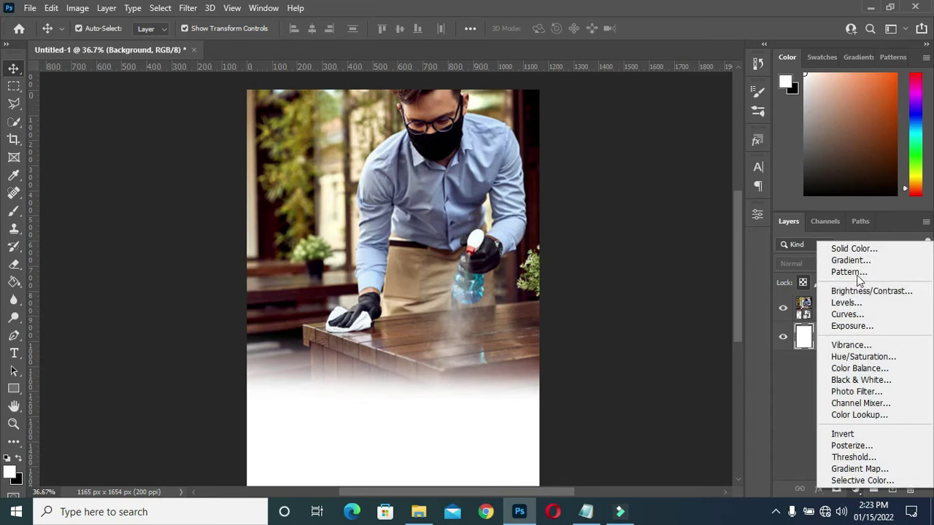
left_click(855, 249)
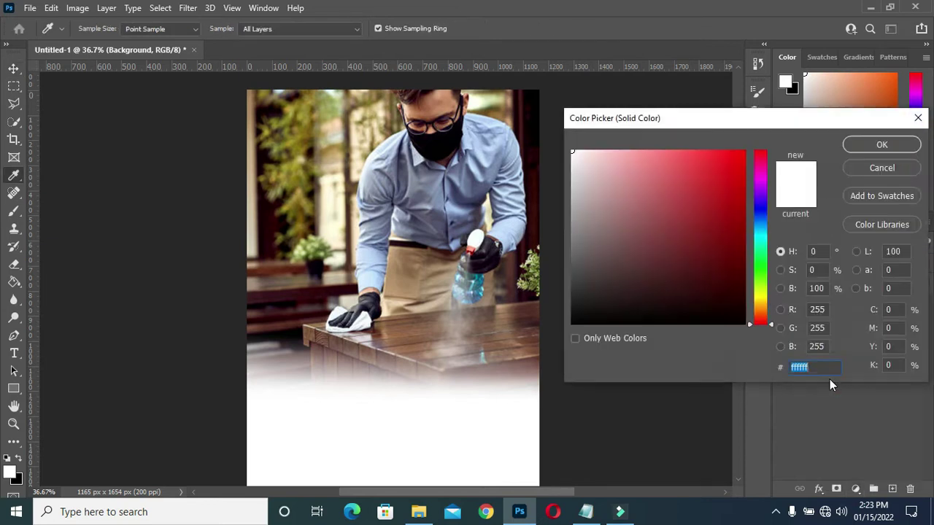
type("110418")
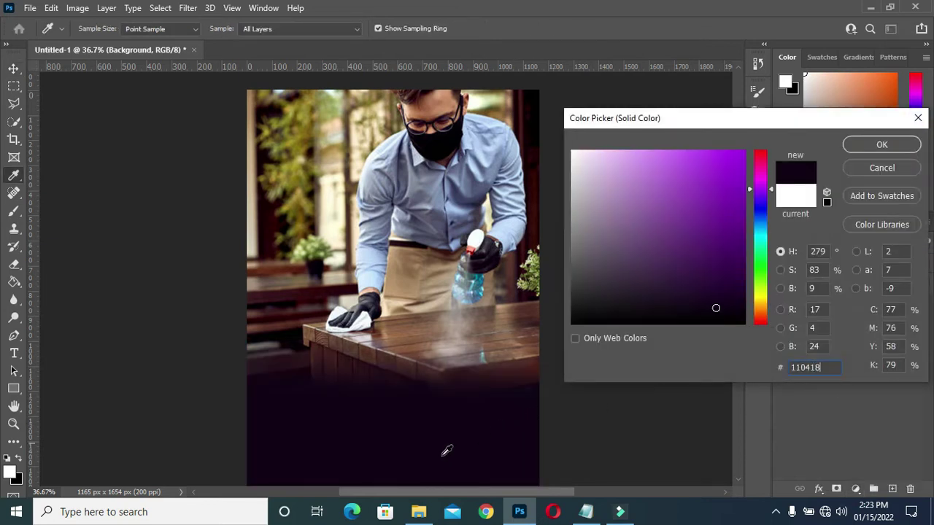
left_click(881, 144)
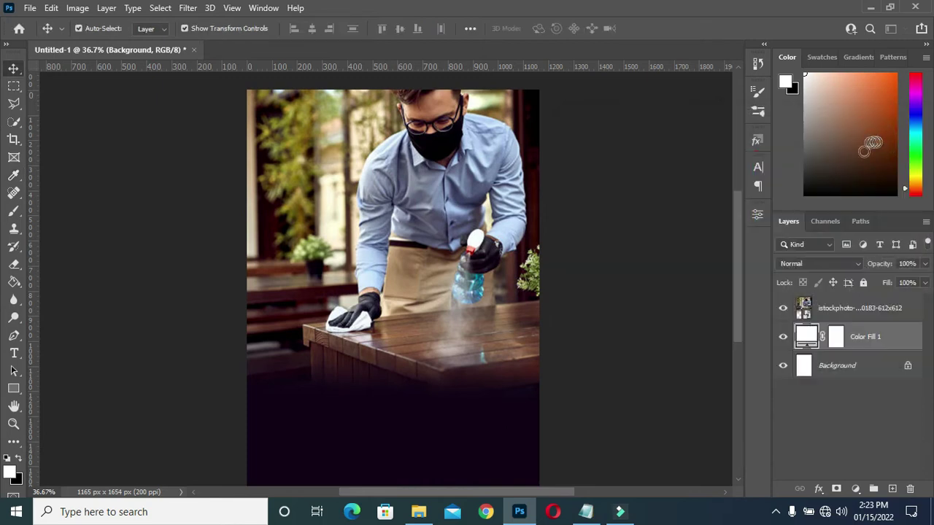
left_click(858, 309)
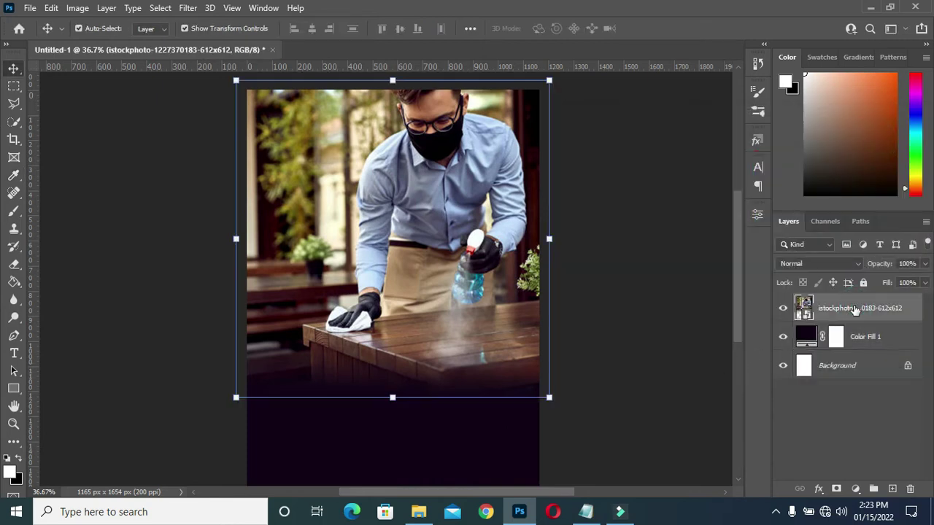
Step: Draw a white rectangle of about 967 × 1220 px over the lower left of the page
scroll(411, 440, "down", 1)
scroll(350, 428, "up", 1)
scroll(417, 433, "down", 1)
scroll(325, 461, "up", 1)
scroll(325, 462, "up", 1)
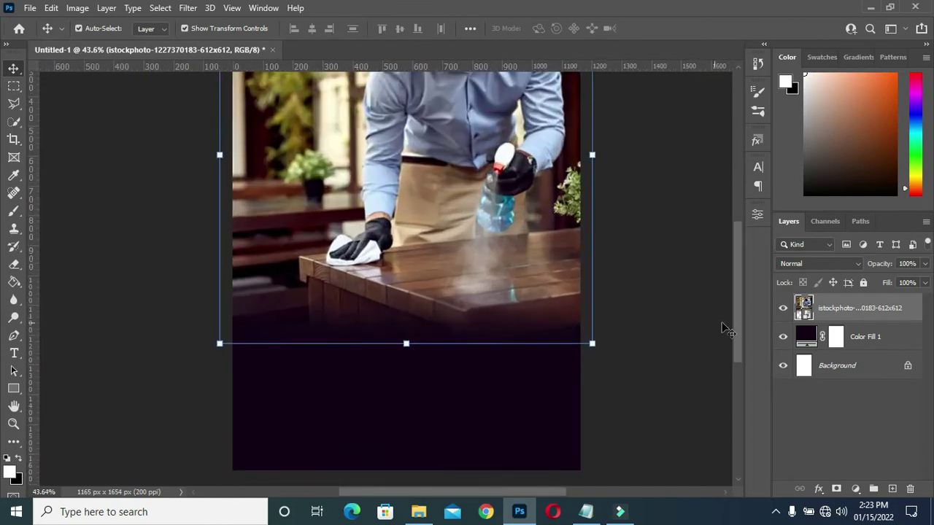
left_click_drag(736, 324, 738, 347)
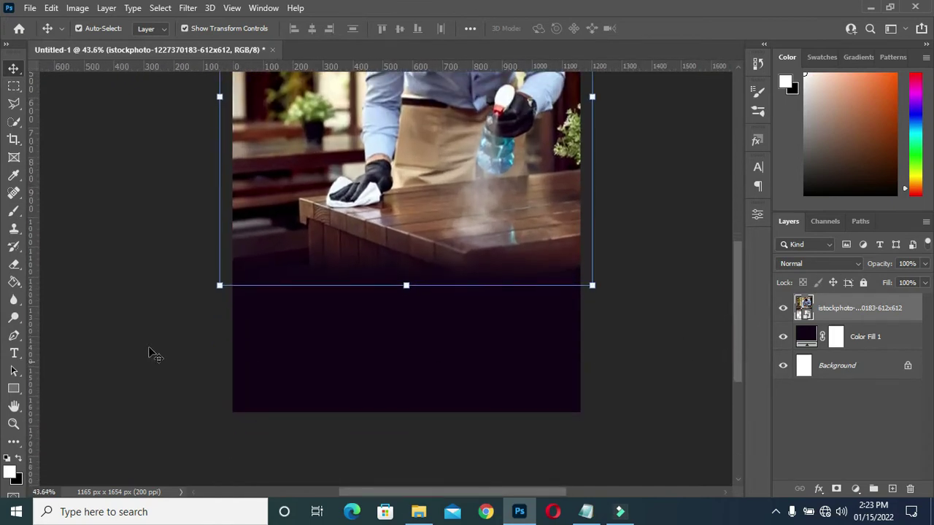
left_click(13, 390)
left_click(94, 390)
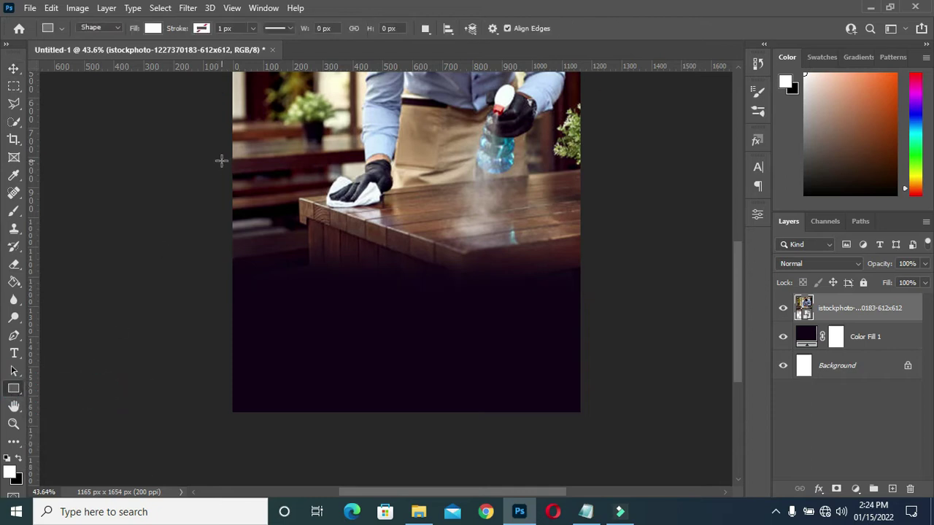
left_click_drag(201, 90, 490, 454)
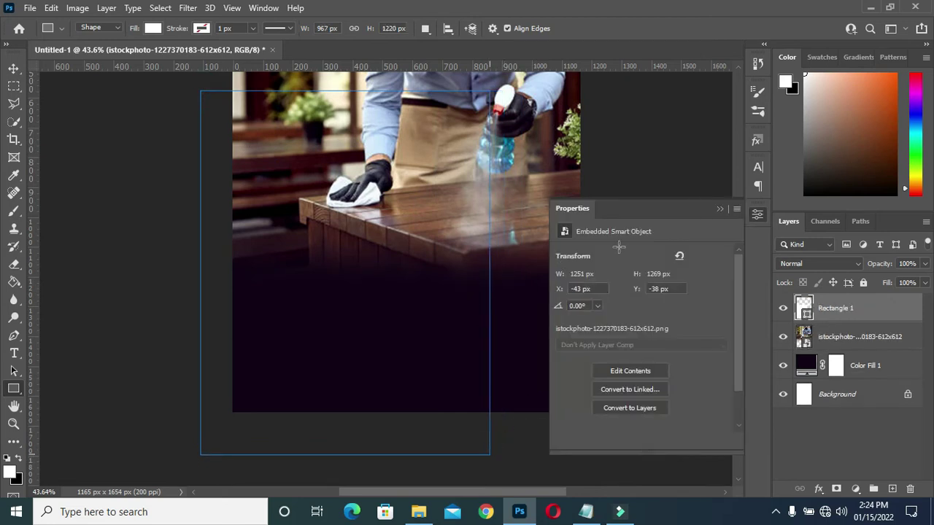
key("ctrl+minus")
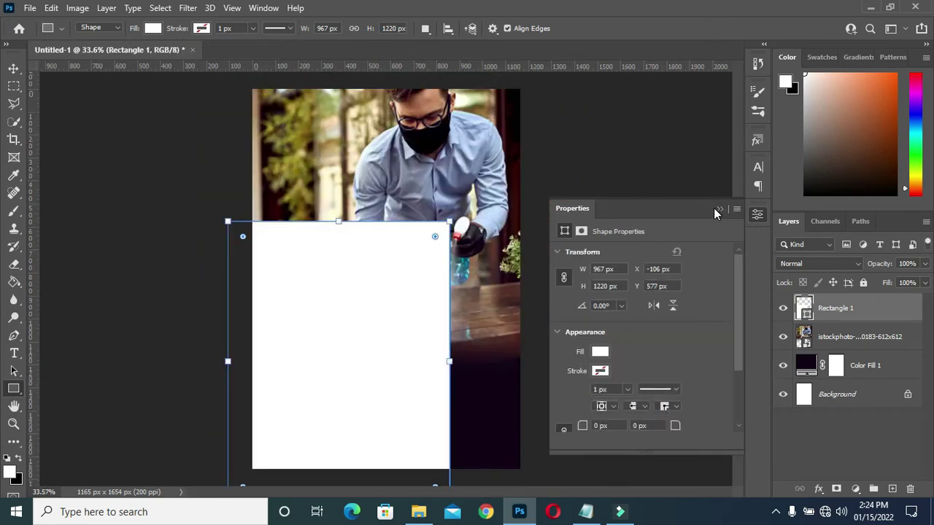
Step: Change Rectangle 1's fill to the cream colour f4eacb copied from the flyer notes
left_click(599, 353)
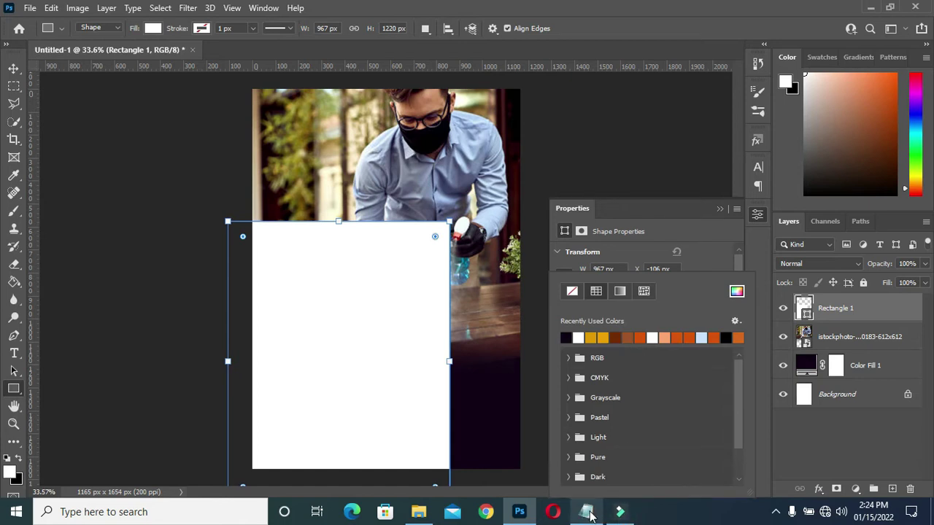
mouse_move(591, 516)
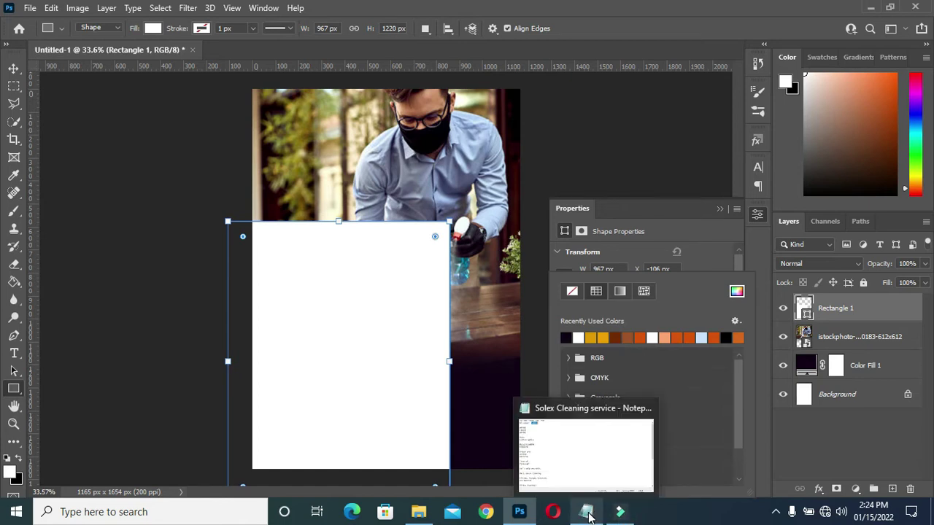
left_click(588, 515)
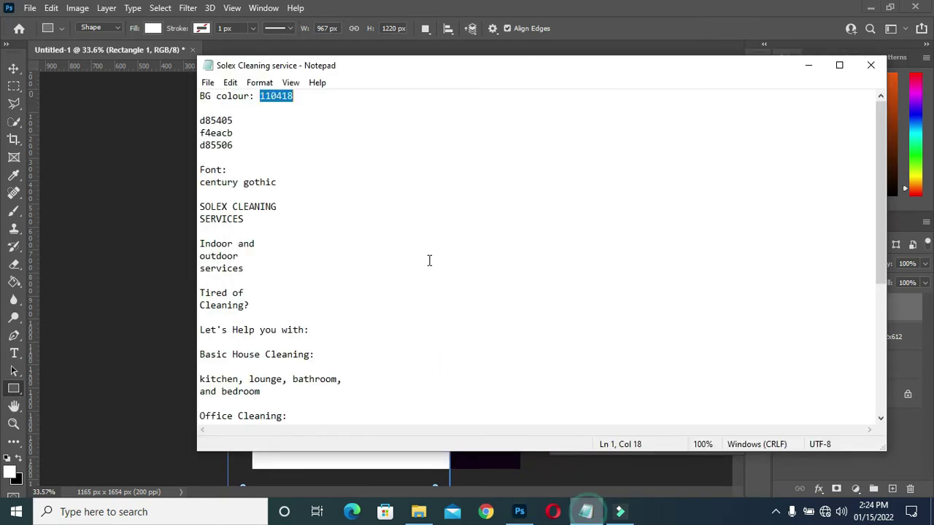
left_click_drag(234, 134, 200, 133)
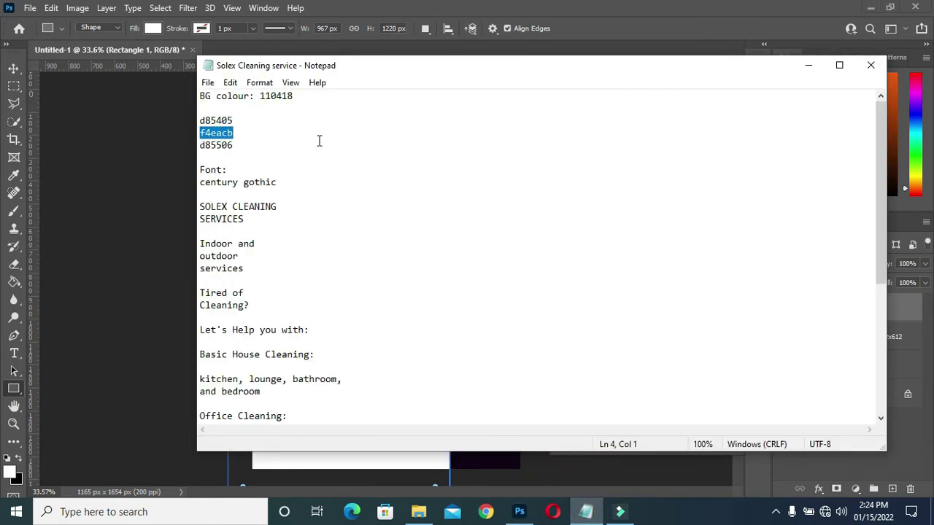
left_click(806, 64)
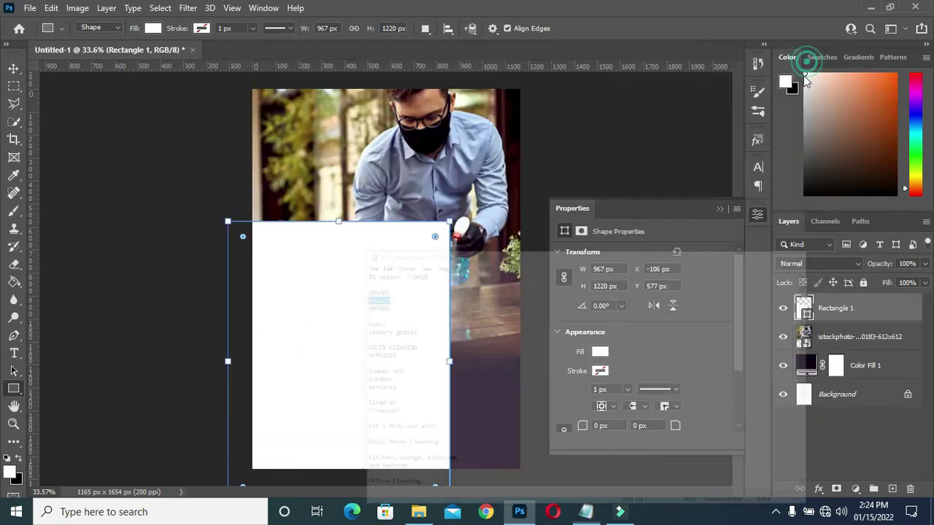
left_click(600, 372)
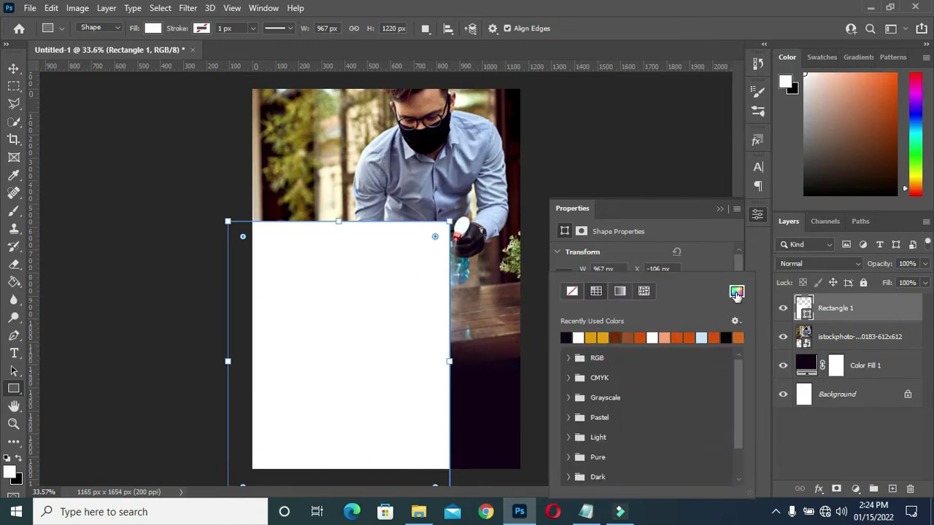
left_click(736, 291)
type("f4eacb")
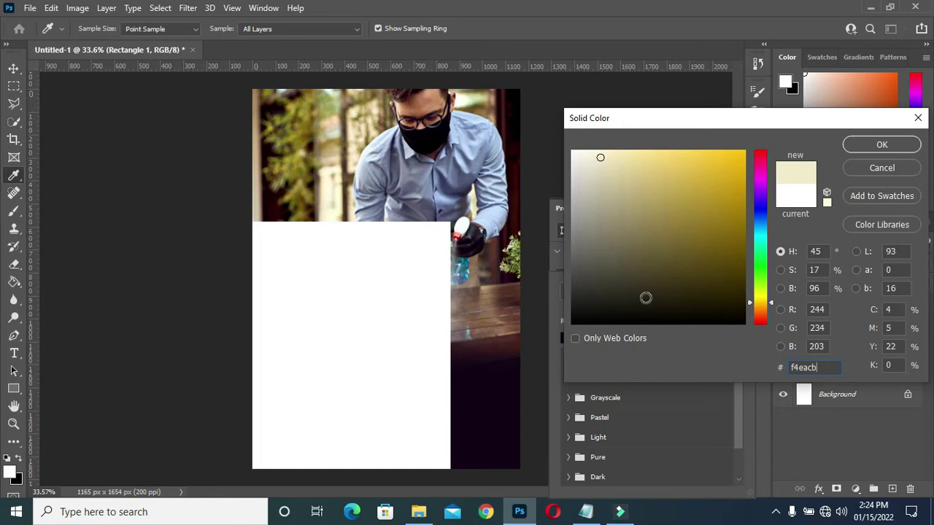
left_click(881, 144)
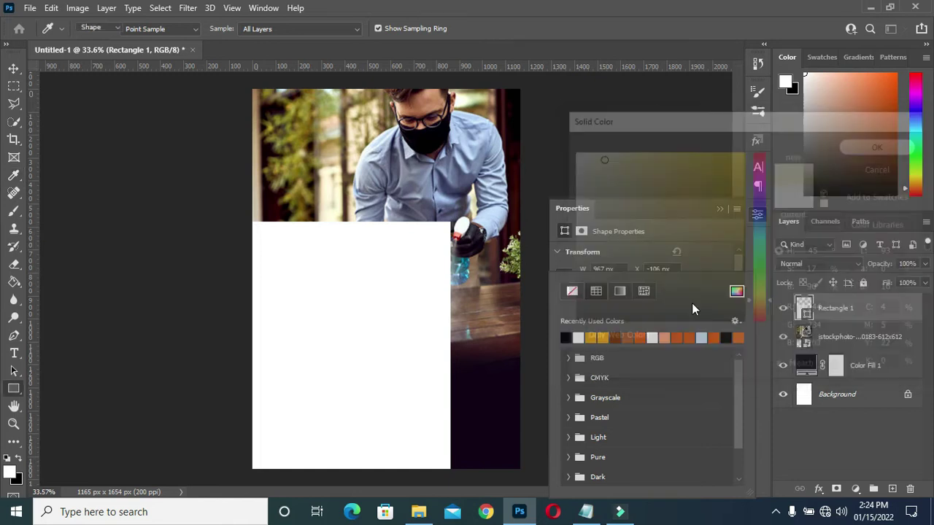
left_click(720, 208)
left_click(720, 209)
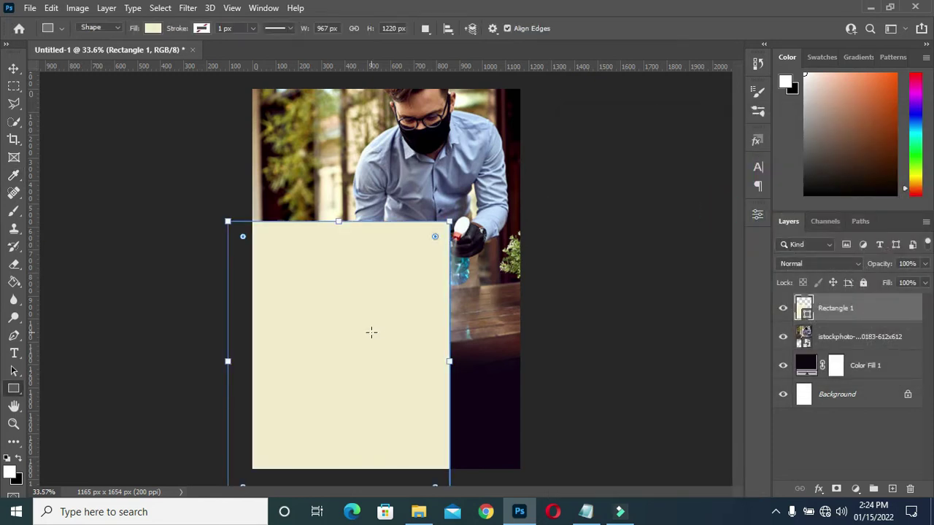
left_click(14, 68)
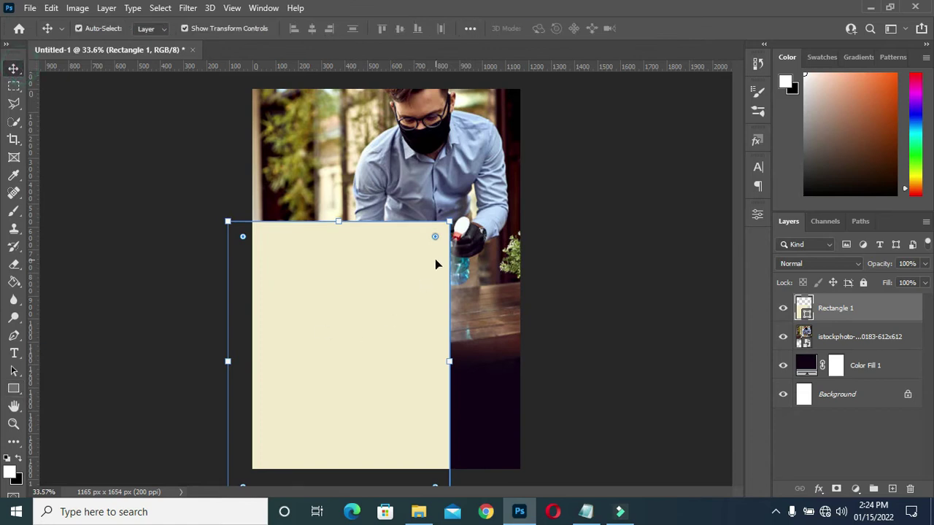
Step: Scale the cream rectangle up to about 106.76% and rasterize the Rectangle 1 layer
scroll(370, 340, "down", 2)
scroll(360, 338, "up", 1)
left_click(360, 338)
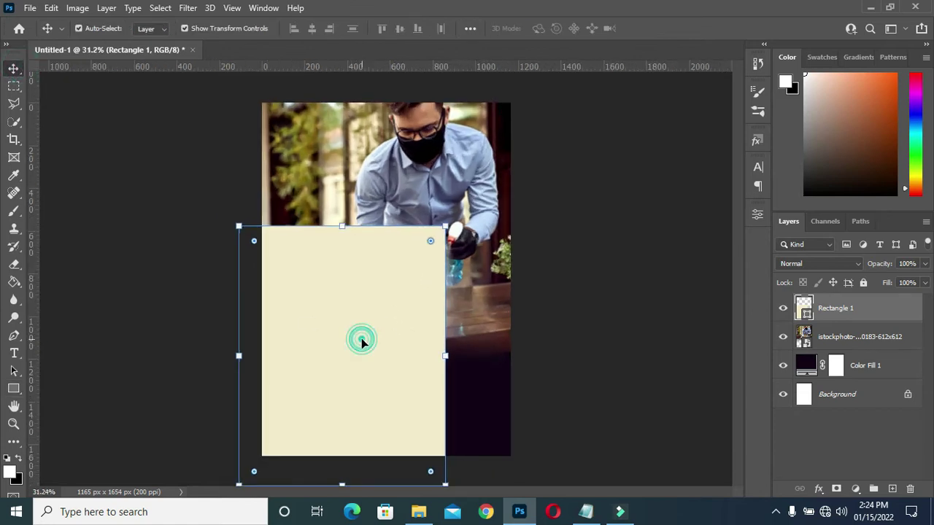
scroll(427, 389, "down", 1)
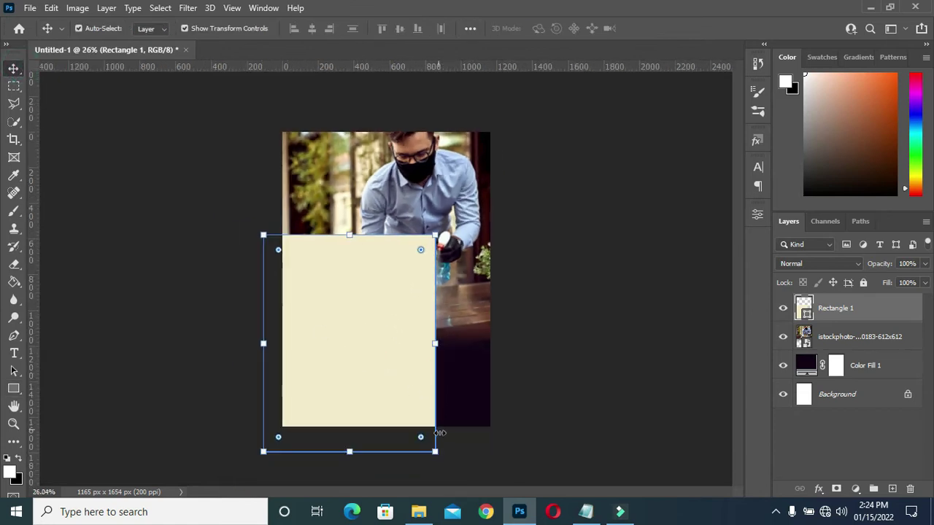
left_click_drag(437, 455, 454, 468)
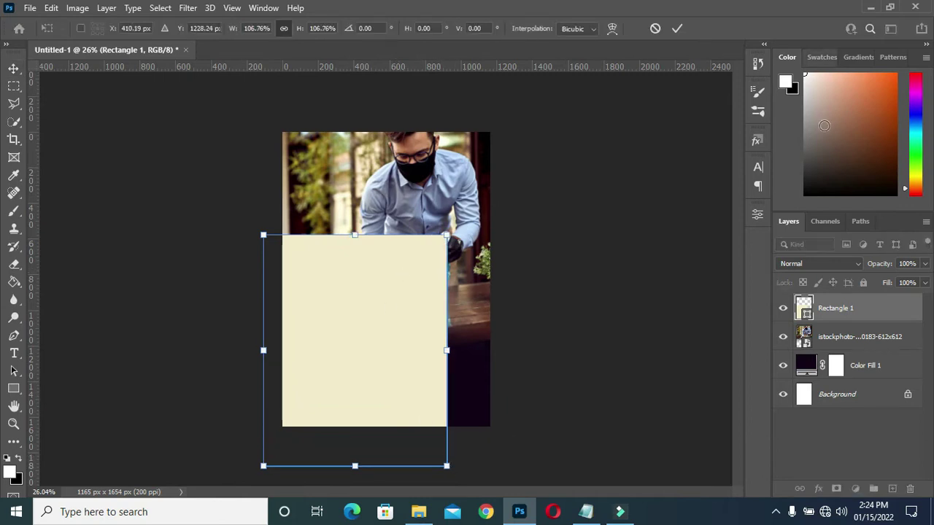
left_click(839, 314)
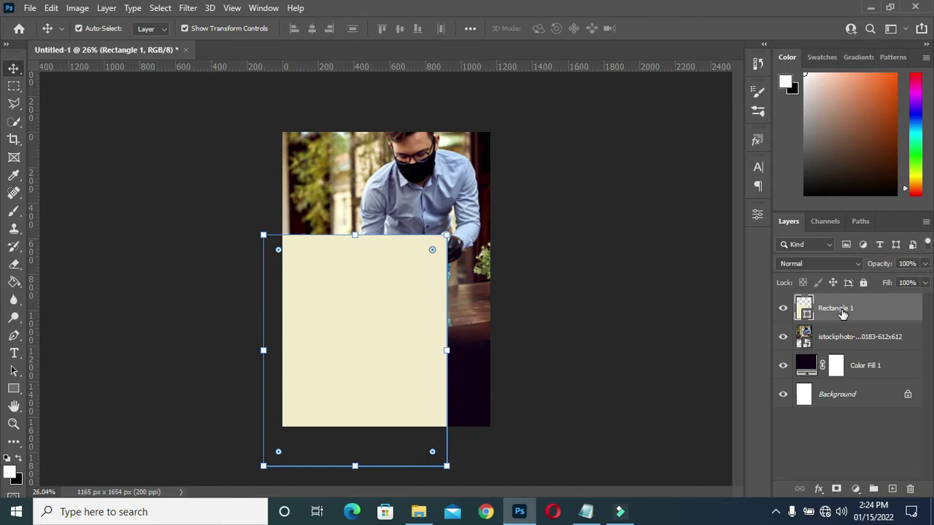
right_click(842, 312)
left_click(697, 148)
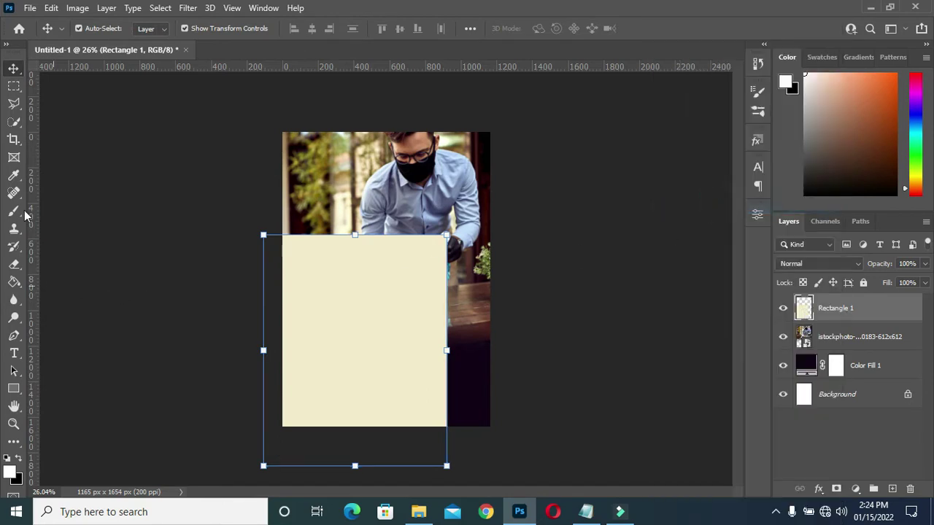
Step: Delete the cream panel's upper right using a diagonal Polygonal Lasso selection
left_click(12, 104)
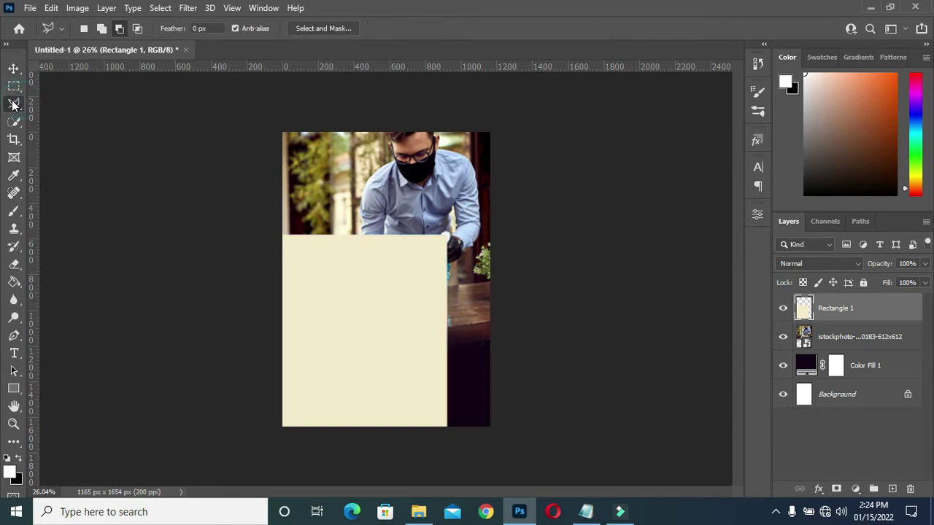
left_click(302, 223)
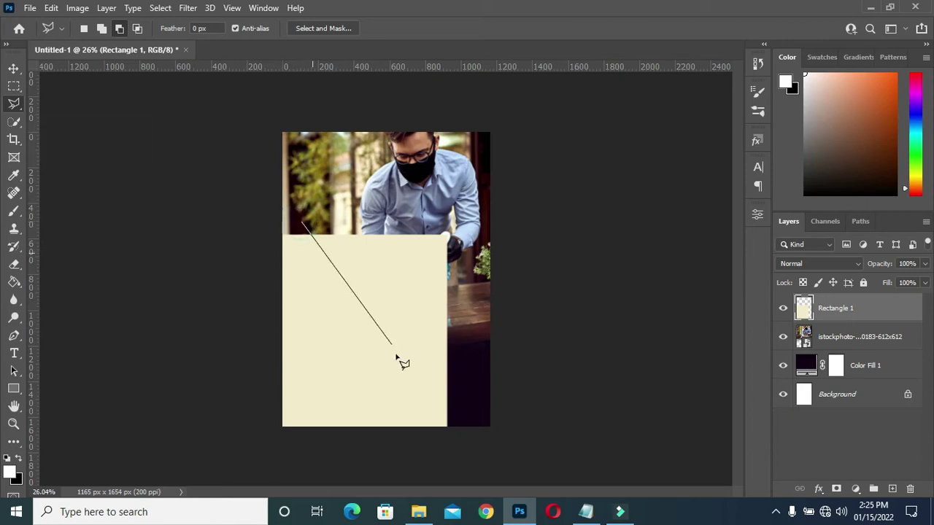
left_click(467, 451)
left_click(611, 288)
left_click(591, 175)
left_click(322, 187)
left_click(302, 222)
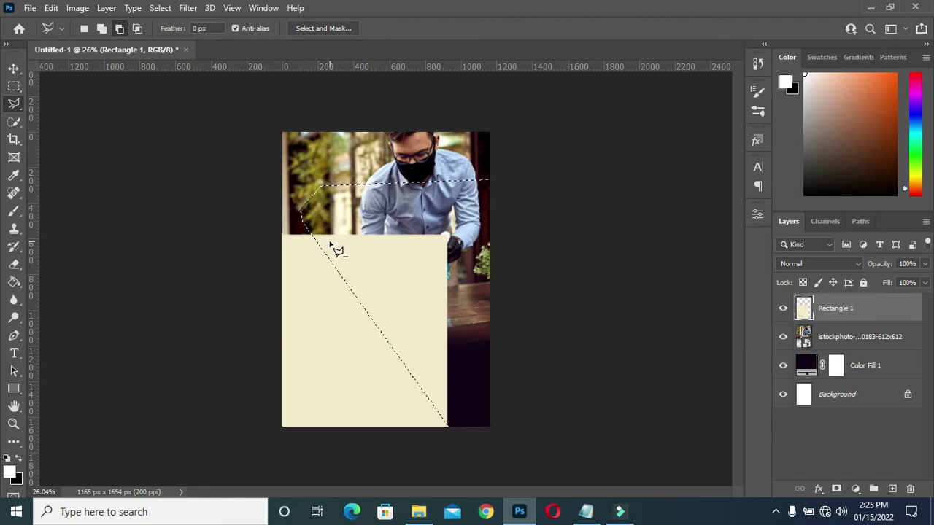
key("Delete")
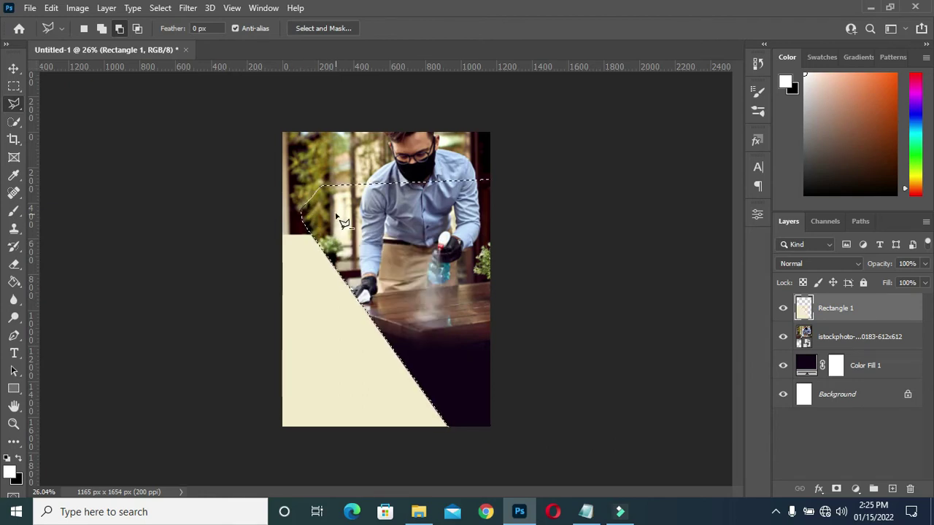
scroll(336, 214, "up", 1)
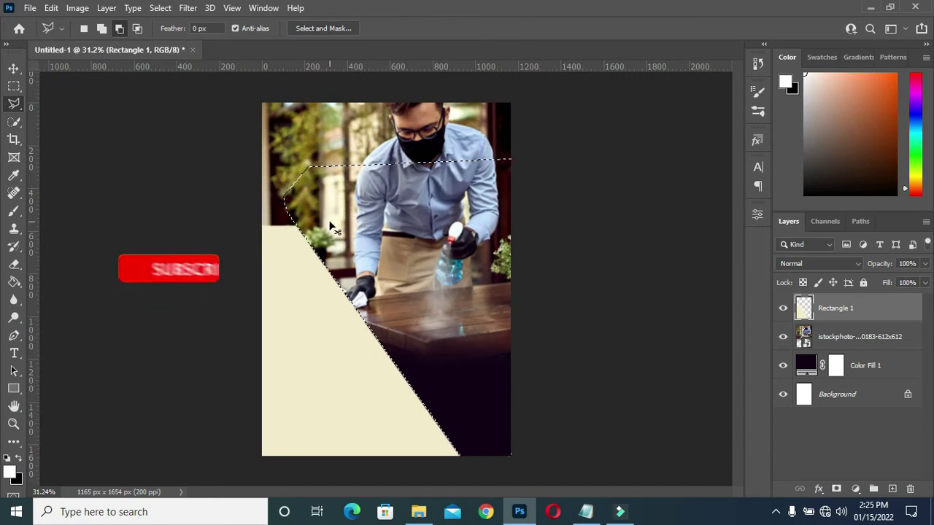
key("ctrl+d")
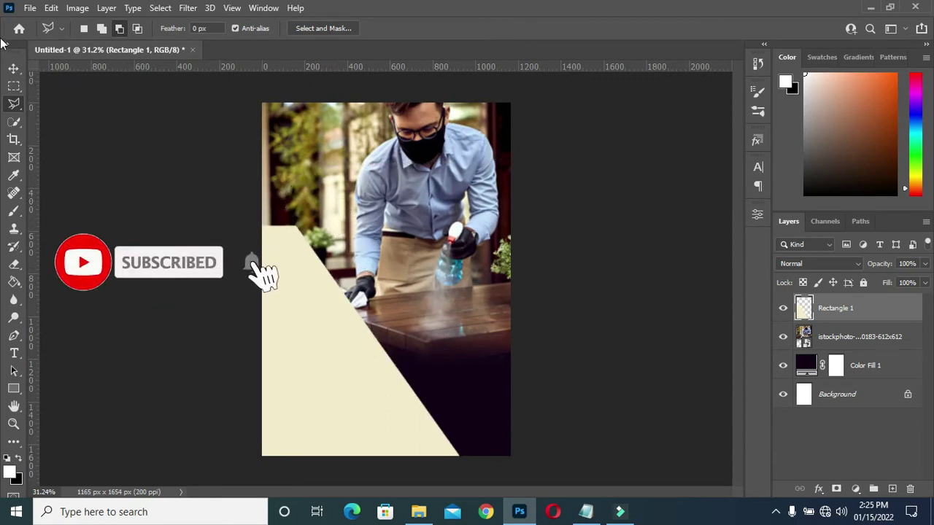
left_click(14, 67)
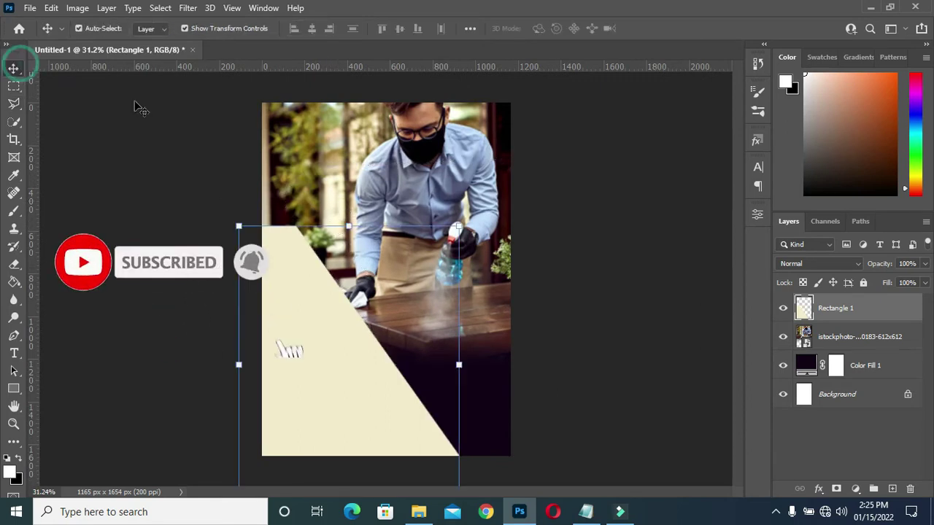
left_click(851, 337)
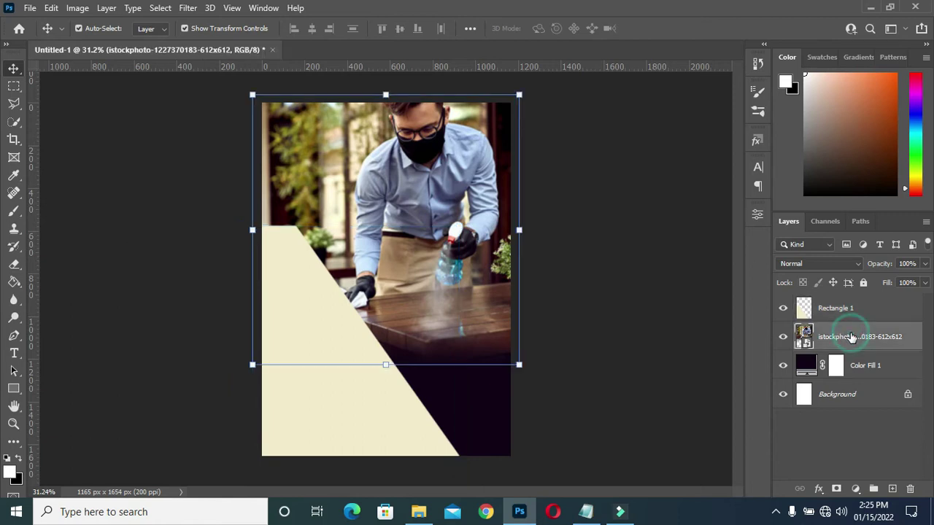
scroll(604, 377, "down", 1)
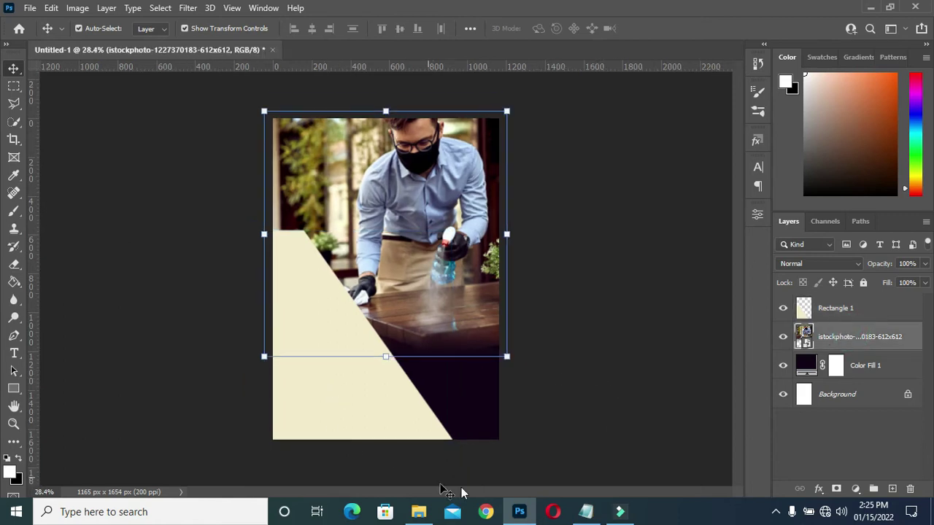
left_click(15, 387)
Step: Draw a new narrow rectangle strip along the flyer's left edge
left_click_drag(262, 104, 312, 392)
left_click_drag(312, 461, 630, 285)
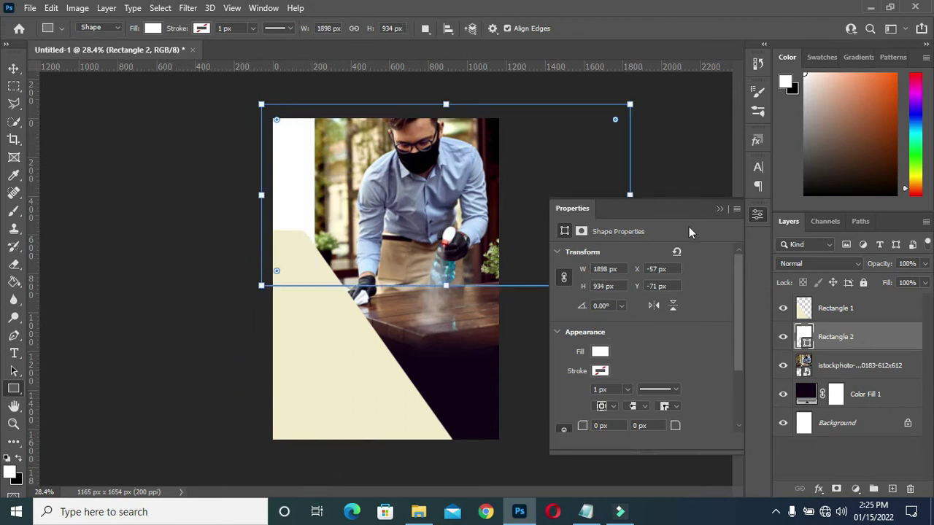
key("ctrl+z")
left_click(719, 209)
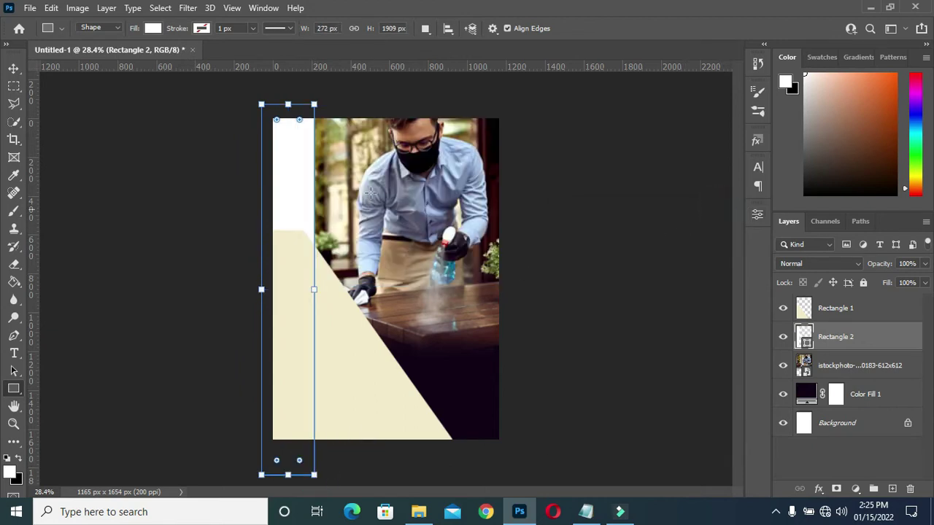
left_click(13, 68)
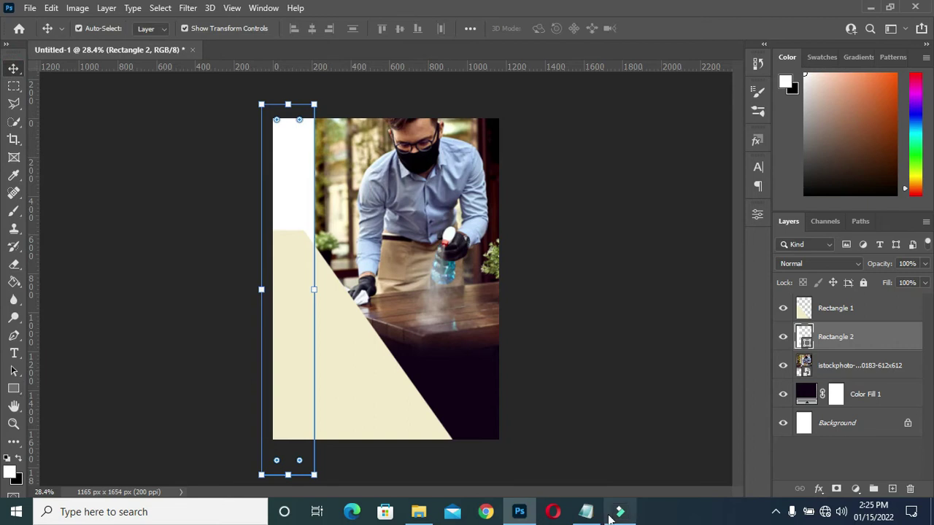
Step: Fill the new strip with orange d85405 and reselect the cream panel
left_click(586, 511)
double_click(236, 116)
key("ctrl+c")
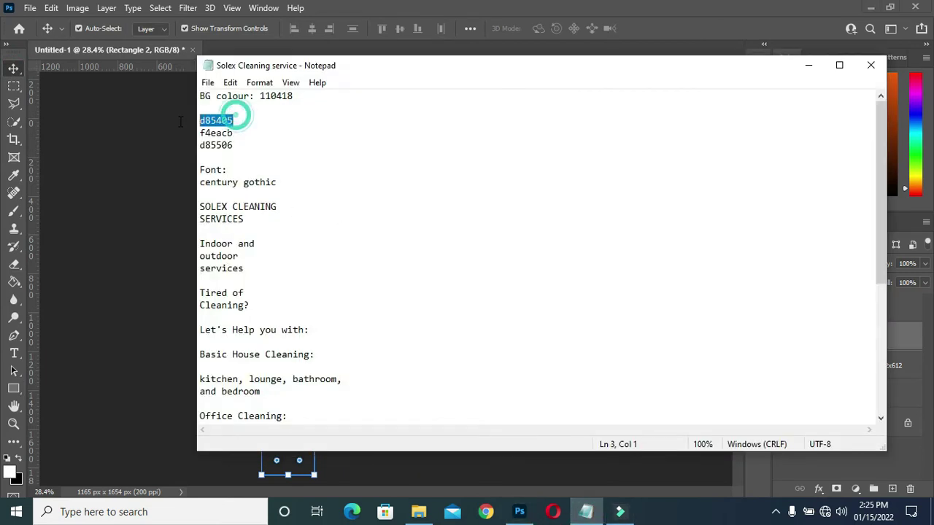
left_click(809, 65)
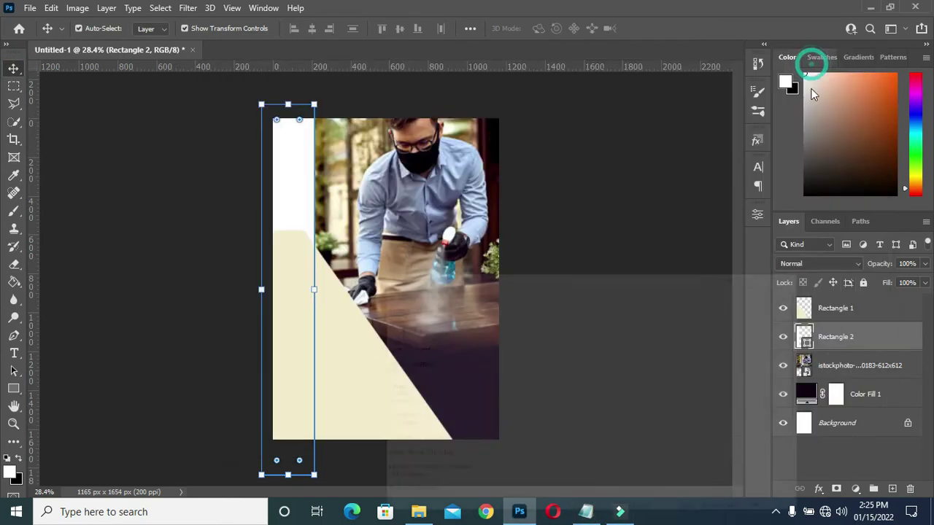
double_click(805, 342)
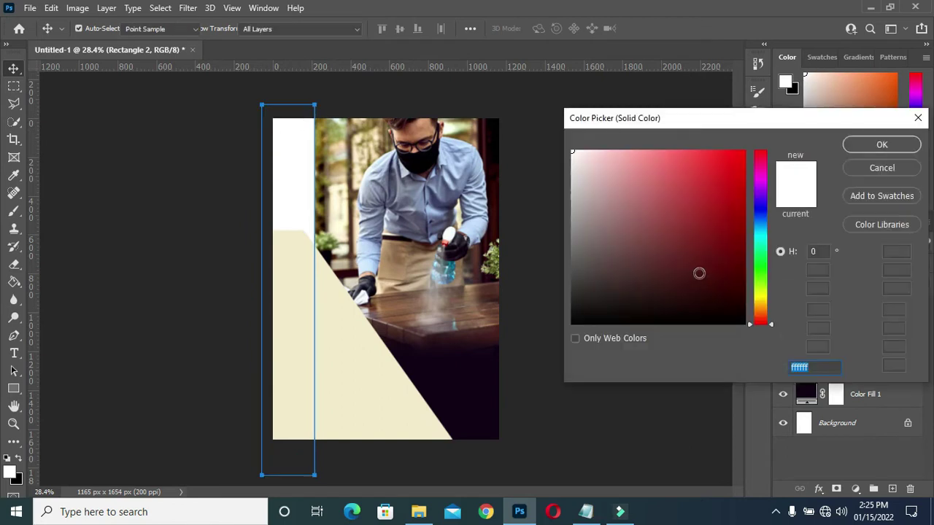
key("ctrl+v")
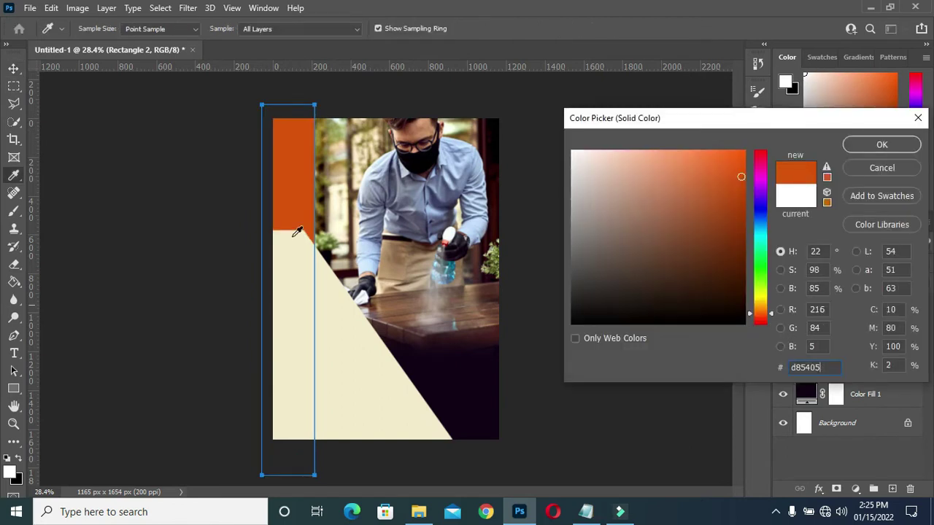
left_click(879, 145)
left_click(13, 69)
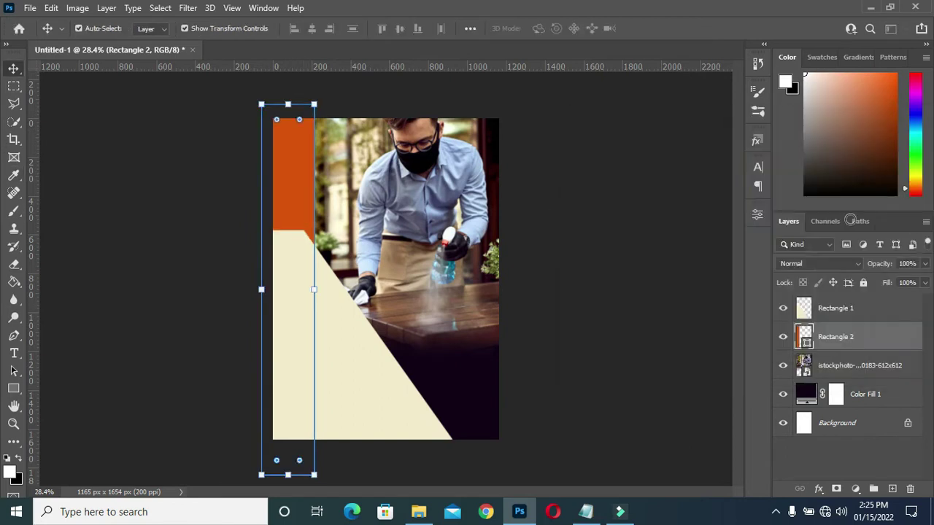
left_click(89, 144)
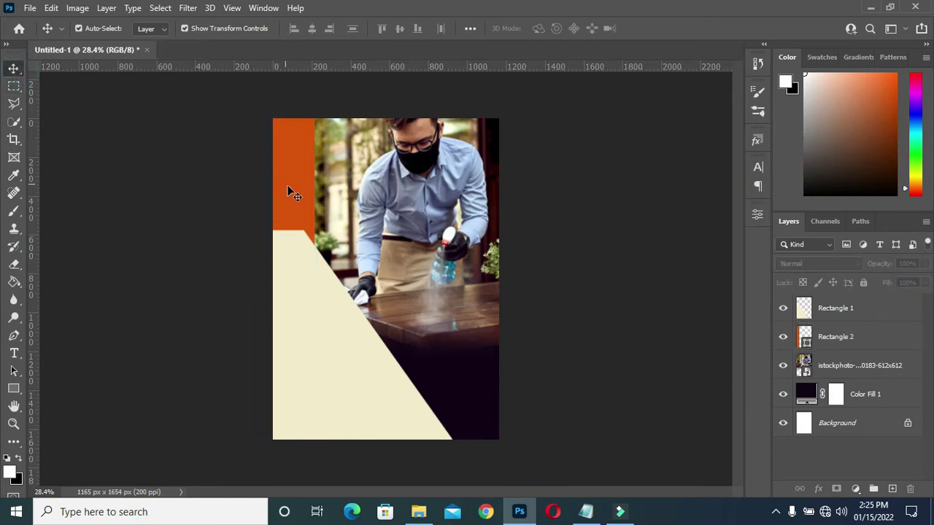
left_click(588, 512)
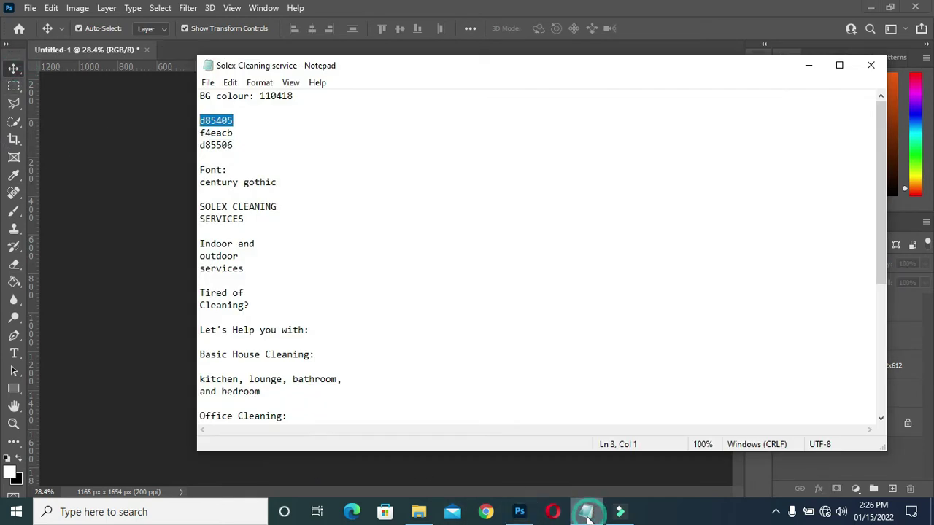
left_click(805, 65)
left_click(321, 357)
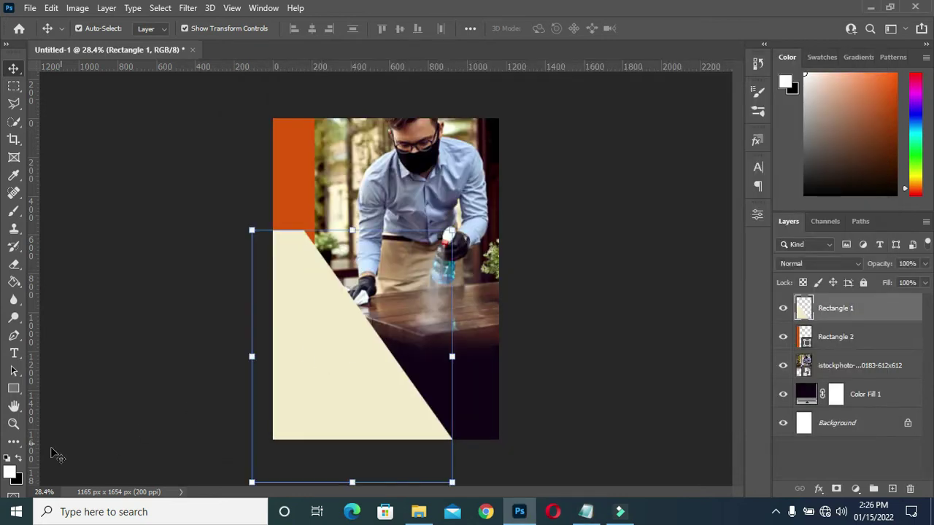
left_click(13, 388)
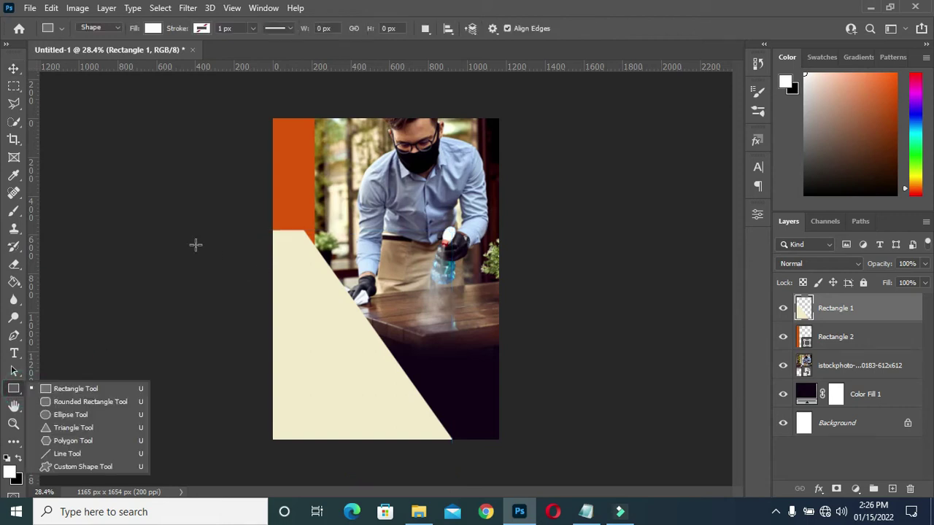
Step: Draw a new rectangle on the flyer's left side filled with near-black
left_click_drag(197, 227, 381, 297)
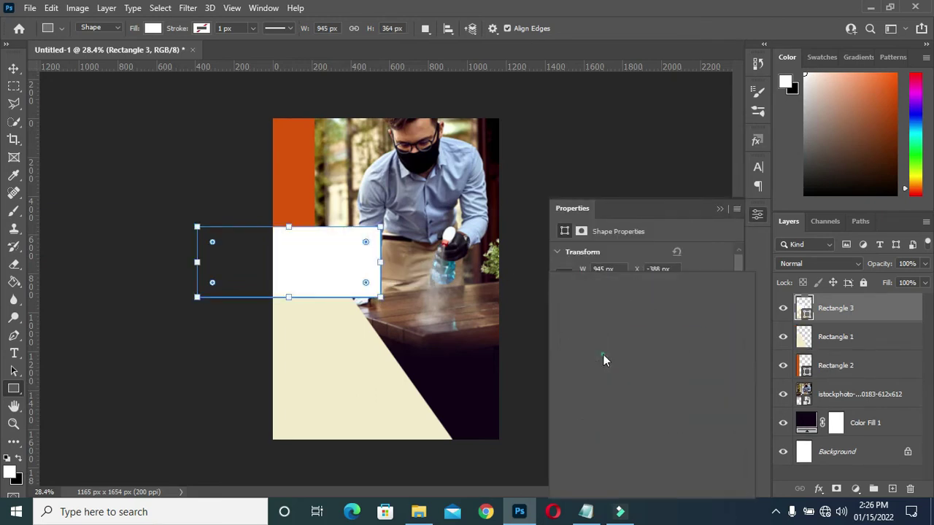
left_click(600, 353)
left_click(593, 337)
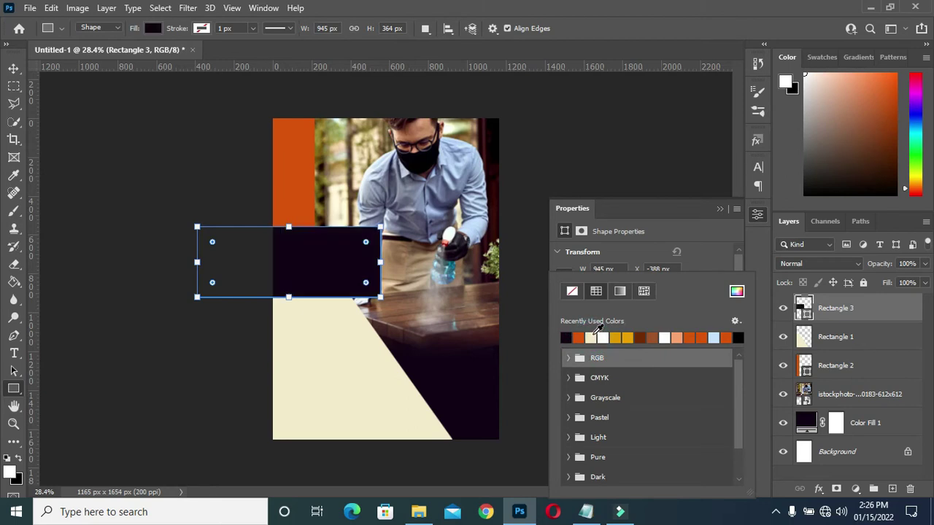
left_click(663, 267)
left_click(14, 68)
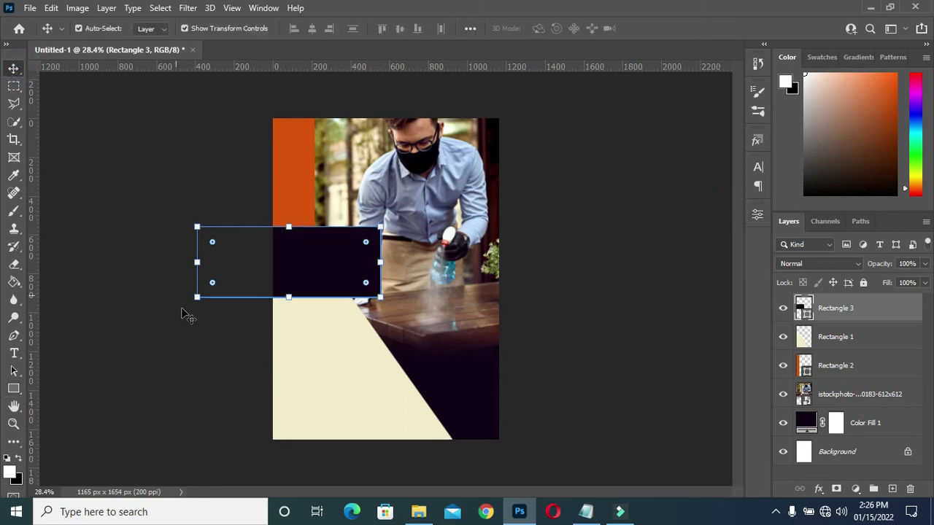
Step: Rotate the black rectangle about 30° and move it down and left into place
left_click_drag(191, 311, 214, 375)
mouse_move(299, 250)
left_mouse_down()
mouse_move(282, 267)
mouse_move(283, 251)
left_mouse_up()
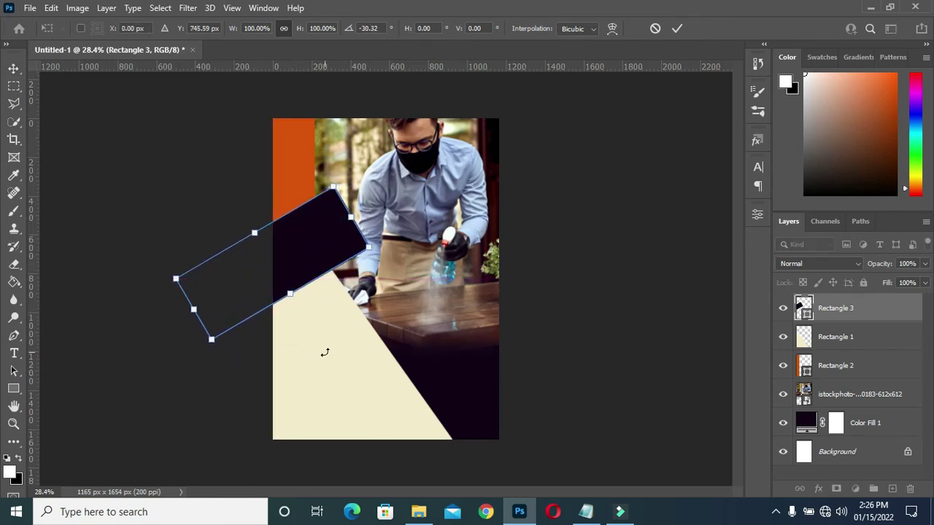
left_click(675, 28)
left_click(321, 232)
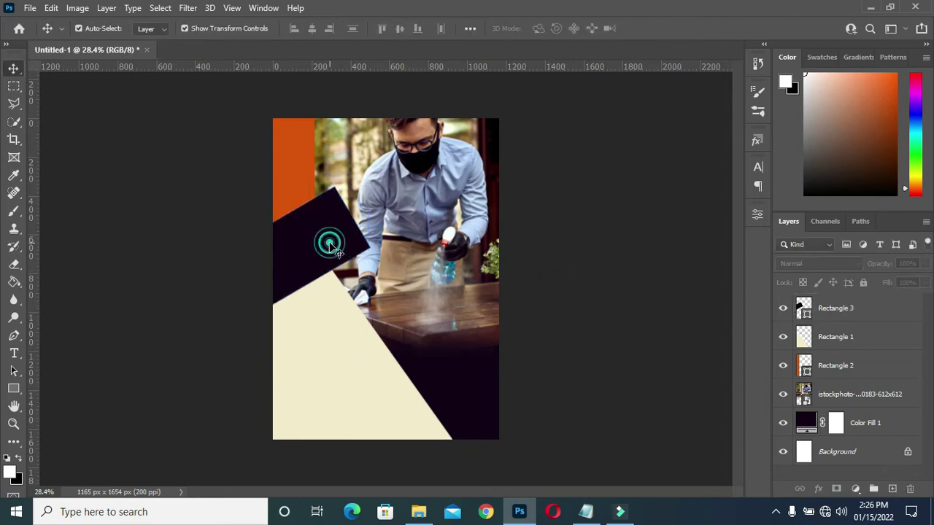
left_click_drag(321, 232, 304, 246)
scroll(267, 182, "up", 4)
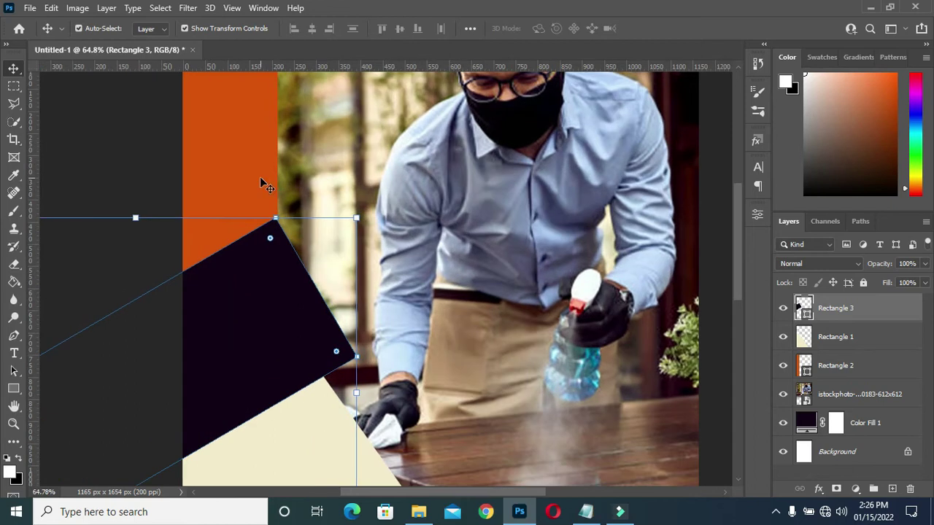
key("Right")
key("Right")
key("Right")
key("Right")
key("Right")
key("Down")
key("Down")
key("Down")
key("Down")
key("Down")
key("Down")
key("Down")
key("Down")
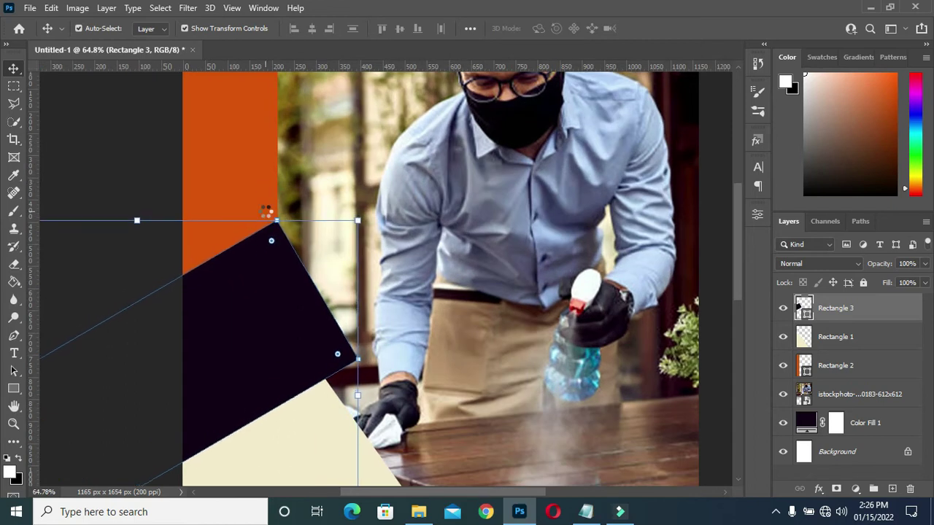
Step: Fine-tune the black band's position between the orange strip and the cream wedge
scroll(261, 182, "down", 1)
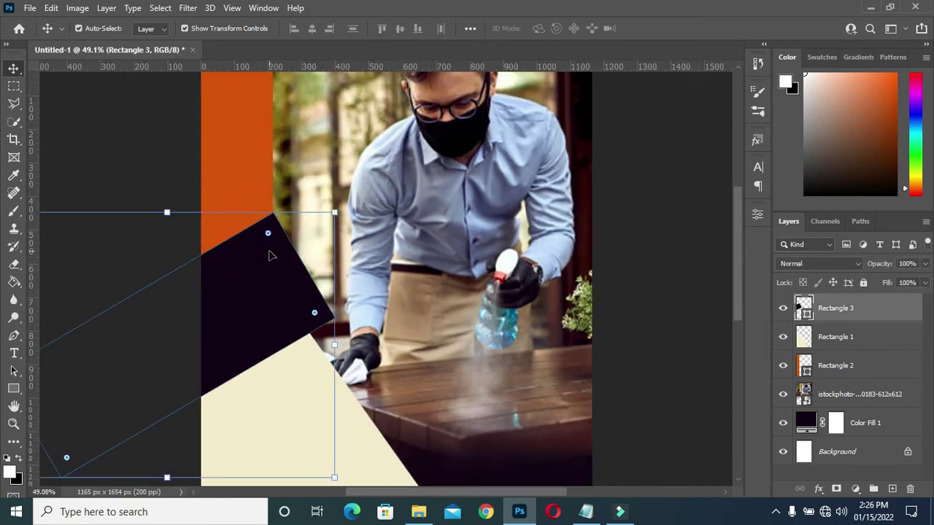
left_click(162, 208)
scroll(259, 223, "up", 3)
left_click(275, 306)
left_click(279, 311)
left_click_drag(279, 312, 278, 314)
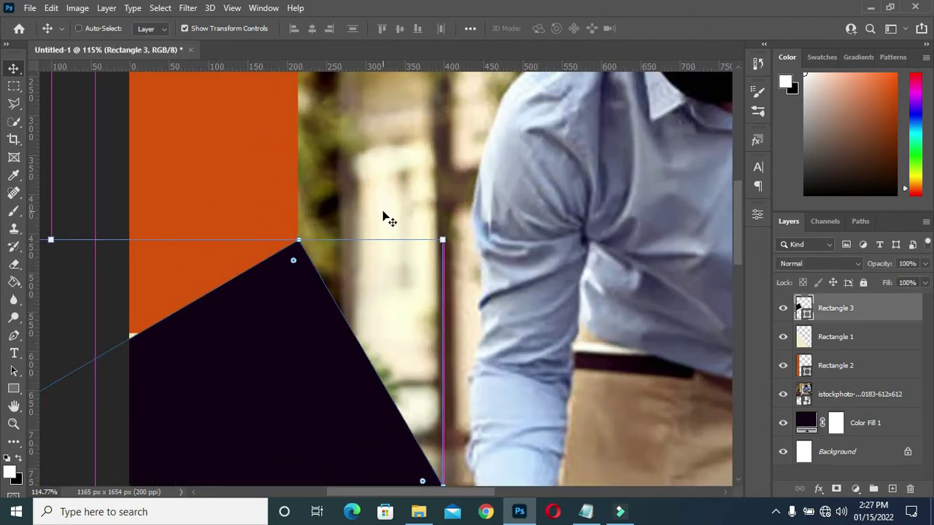
left_click(121, 129, "ctrl")
scroll(122, 130, "down", 3)
left_click_drag(152, 297, 155, 275)
left_click(84, 131)
scroll(83, 132, "down", 3)
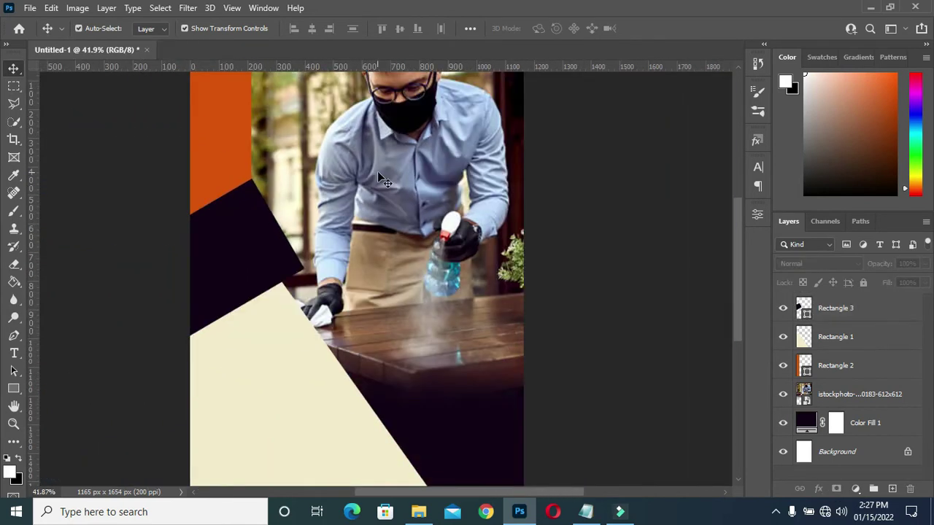
scroll(326, 152, "down", 1)
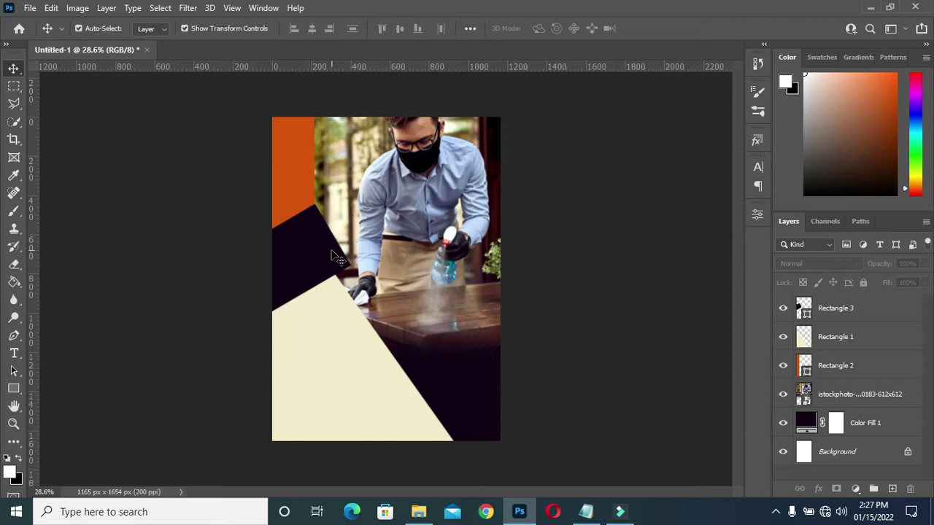
scroll(370, 348, "up", 1)
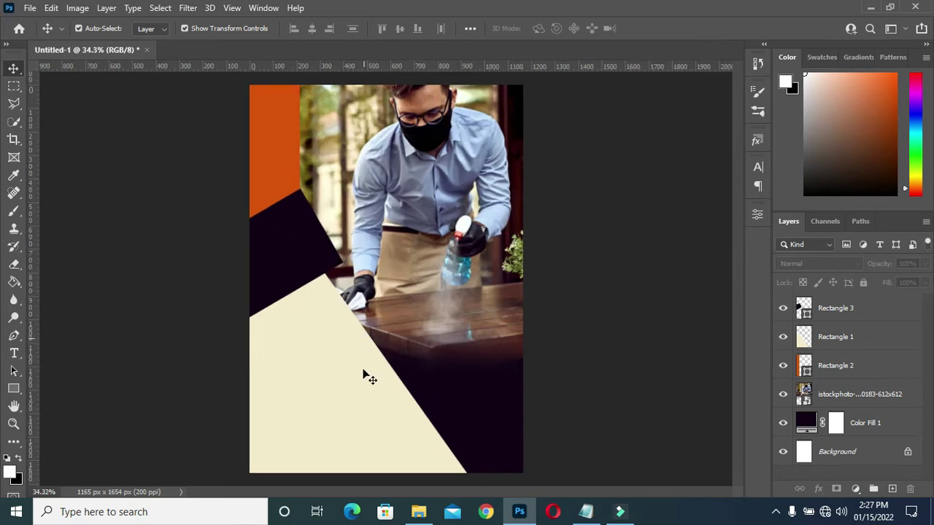
scroll(426, 332, "down", 1)
left_click(357, 386)
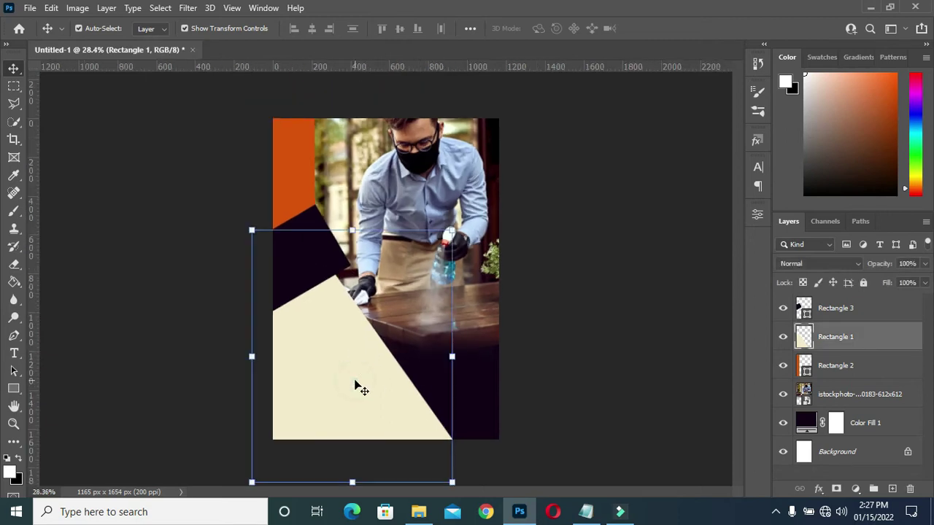
Step: Duplicate the cream Rectangle 1 wedge, move the copy to the top of the stack, and shift it right
left_click_drag(891, 338, 893, 491)
left_click_drag(866, 337, 866, 303)
scroll(389, 280, "down", 1)
left_click_drag(348, 357, 456, 356)
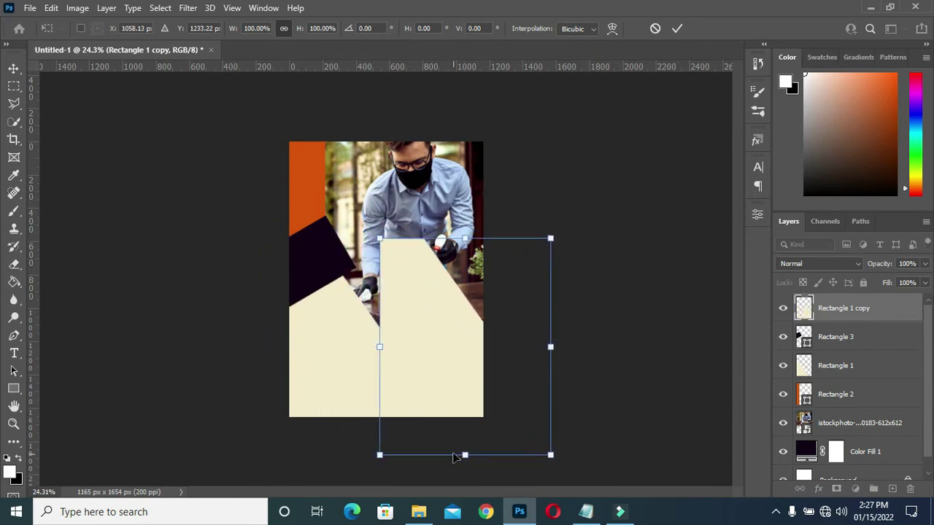
Step: Flip the cream copy horizontally and rotate it to roughly -165°
right_click(464, 241)
left_click(679, 29)
right_click(468, 242)
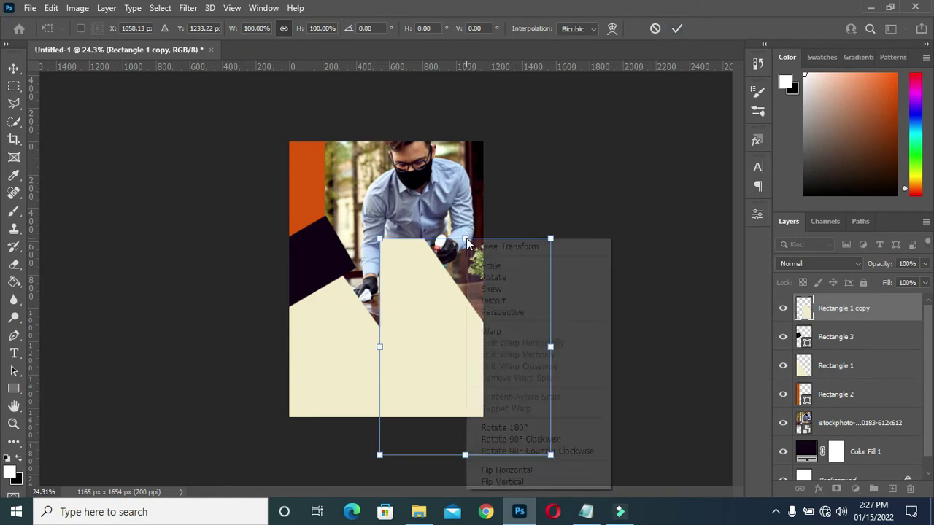
left_click(514, 471)
left_click_drag(458, 338, 440, 394)
left_click_drag(542, 273, 579, 304)
Step: Fine-tune the copy's rotation to about -159° and its position, then commit it
left_click_drag(457, 377, 447, 370)
left_click_drag(567, 298, 562, 302)
left_click(454, 372)
key("Return")
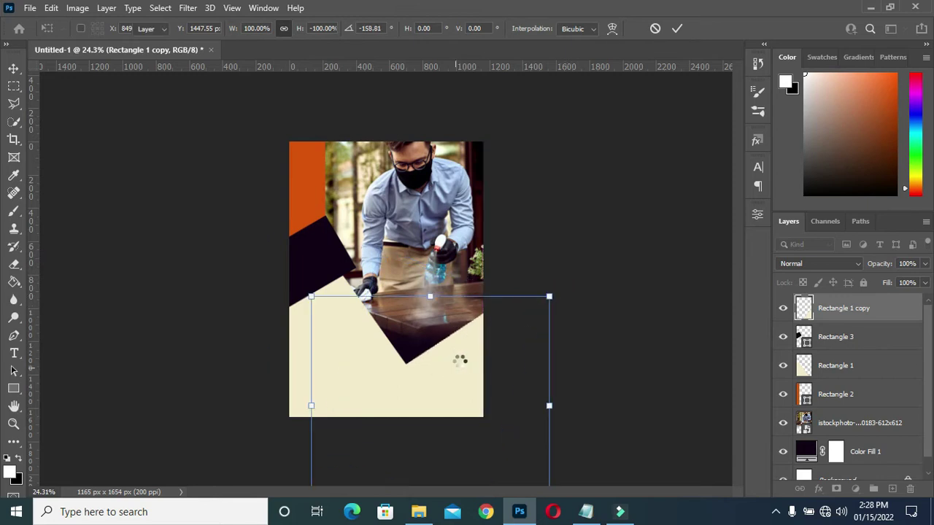
mouse_move(462, 358)
left_mouse_down()
mouse_move(467, 368)
mouse_move(459, 358)
left_mouse_up()
left_click(465, 365)
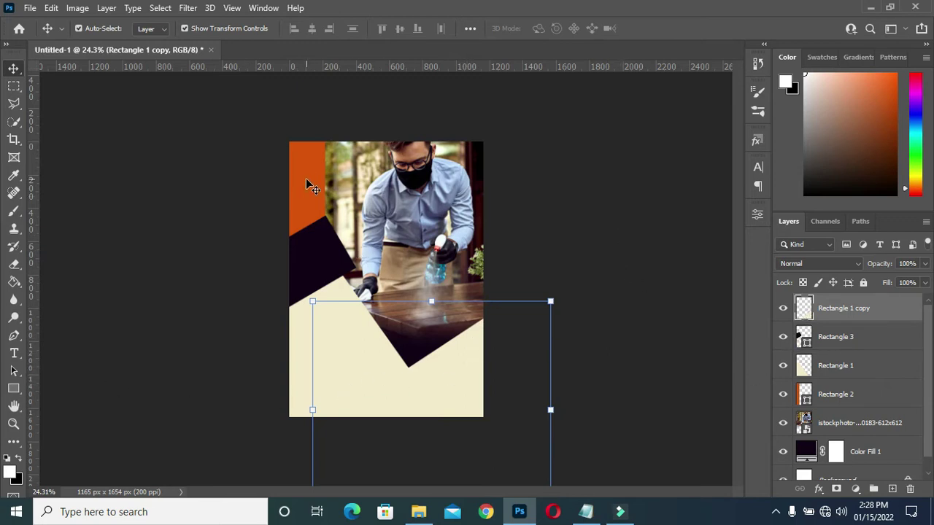
left_click_drag(14, 283, 79, 298)
Step: Sample orange d85506 from the flyer's left strip as the foreground colour
left_click(10, 472)
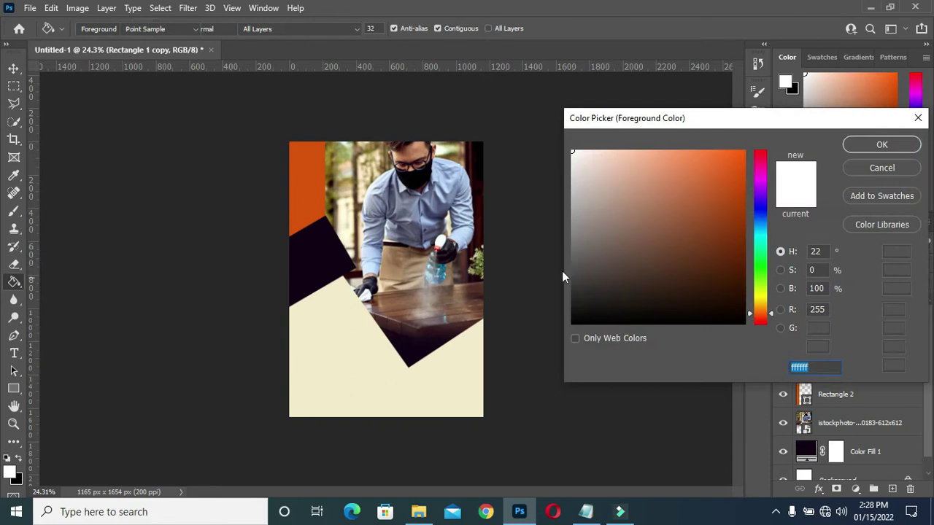
left_click(307, 178)
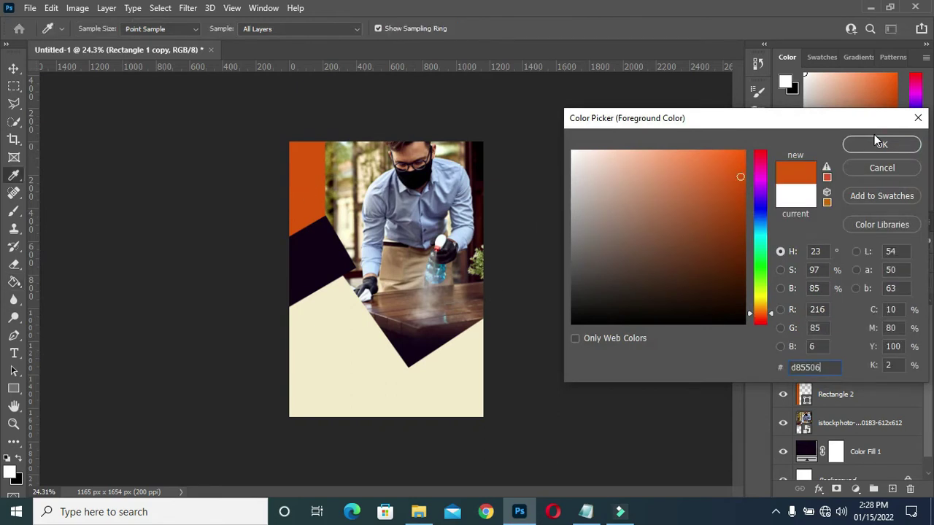
left_click(905, 147)
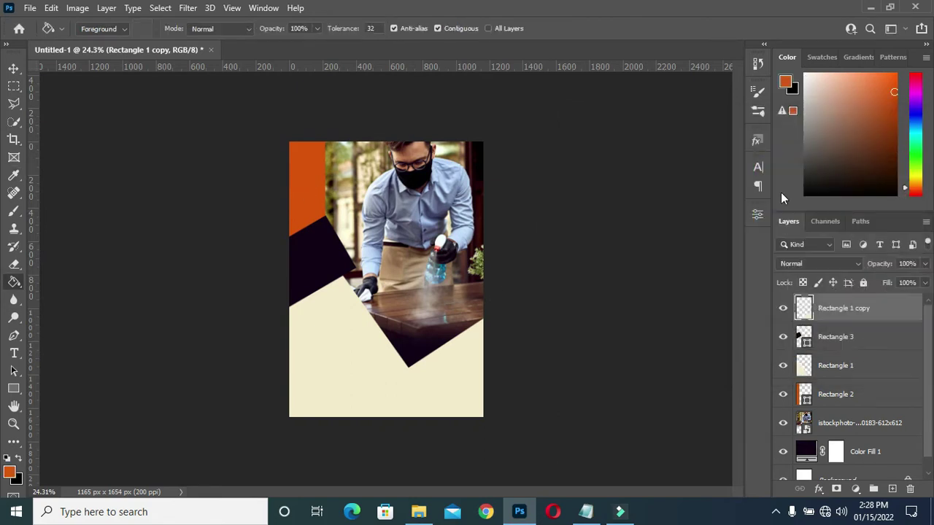
Step: Fill Rectangle 1 copy with orange and move it below the cream Rectangle 1 layer
left_click(460, 370)
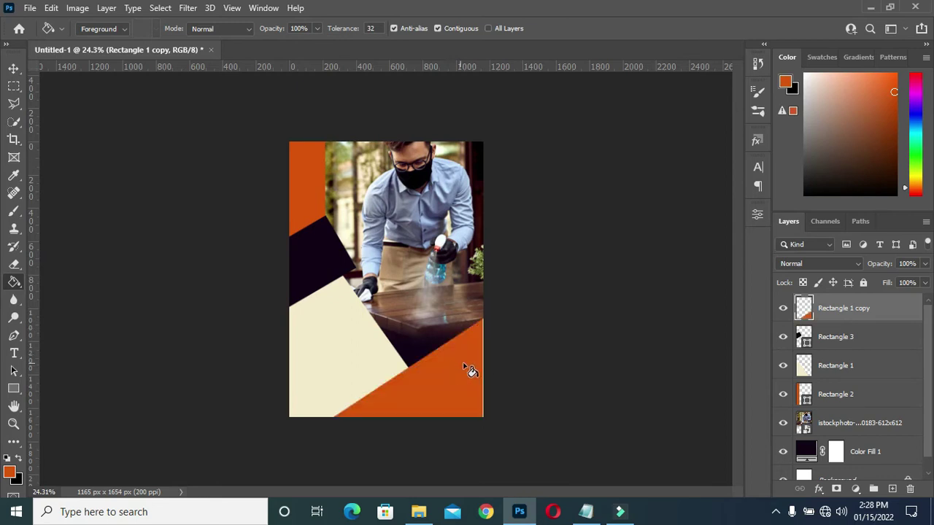
left_click(13, 67)
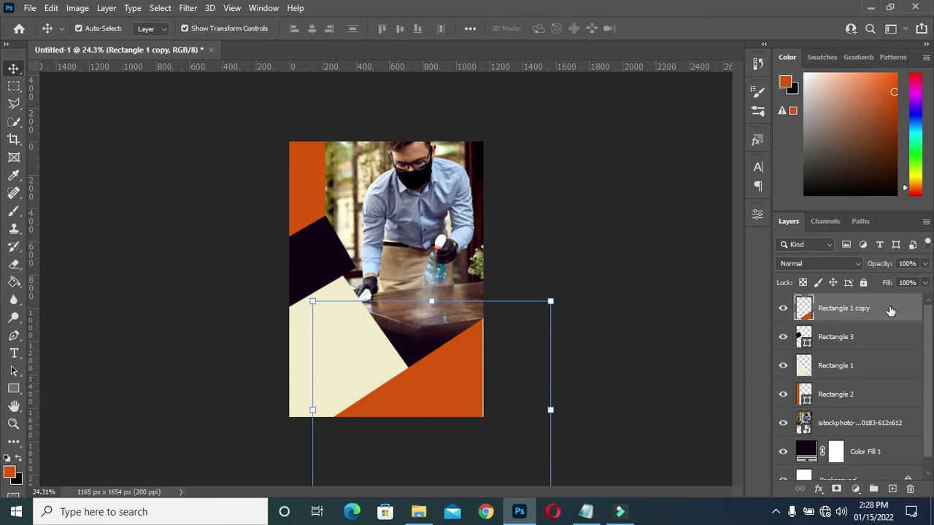
left_click_drag(878, 313, 863, 377)
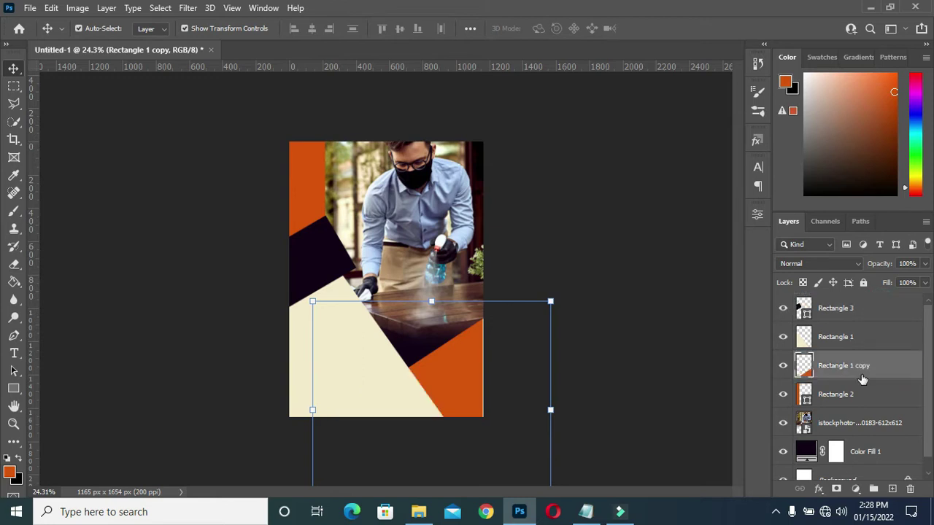
left_click(640, 340)
scroll(391, 281, "up", 1)
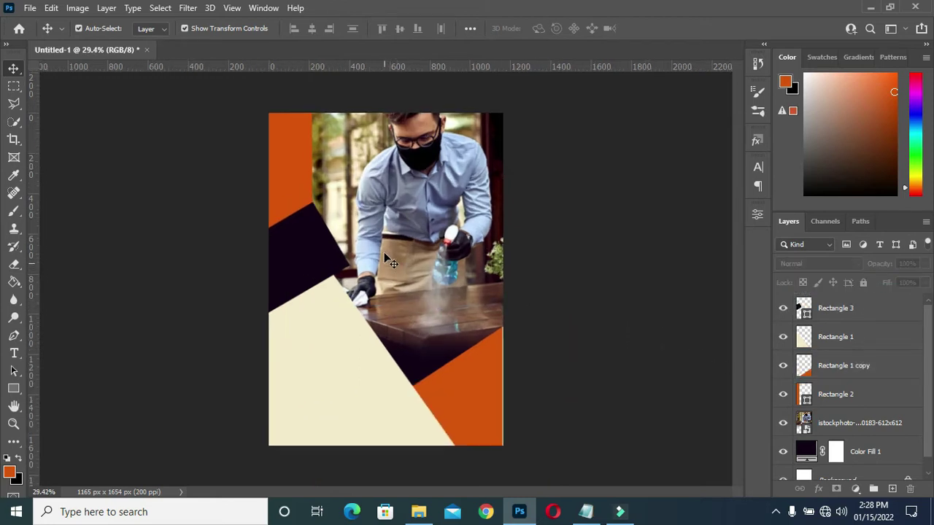
scroll(386, 266, "down", 1)
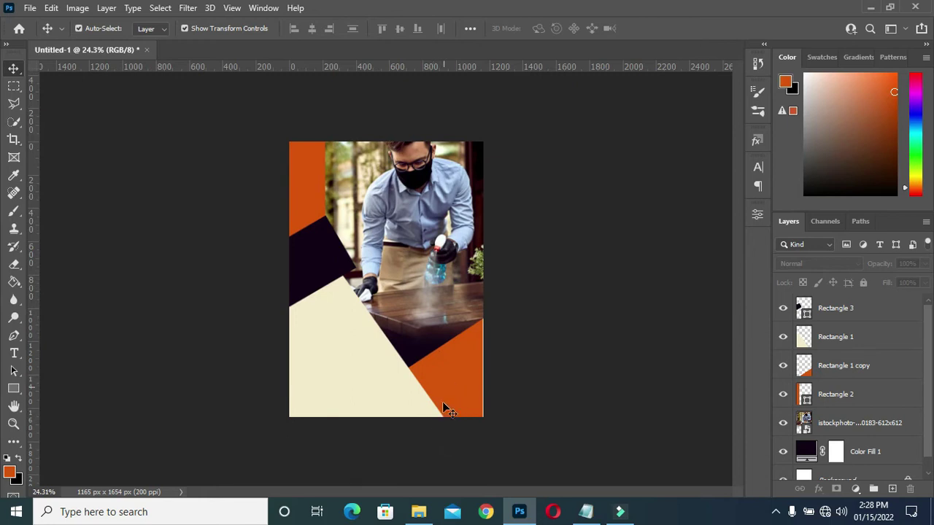
Step: Drag the Rectangle file from the cleaning service folder onto the Photoshop flyer canvas
left_click(418, 511)
double_click(403, 184)
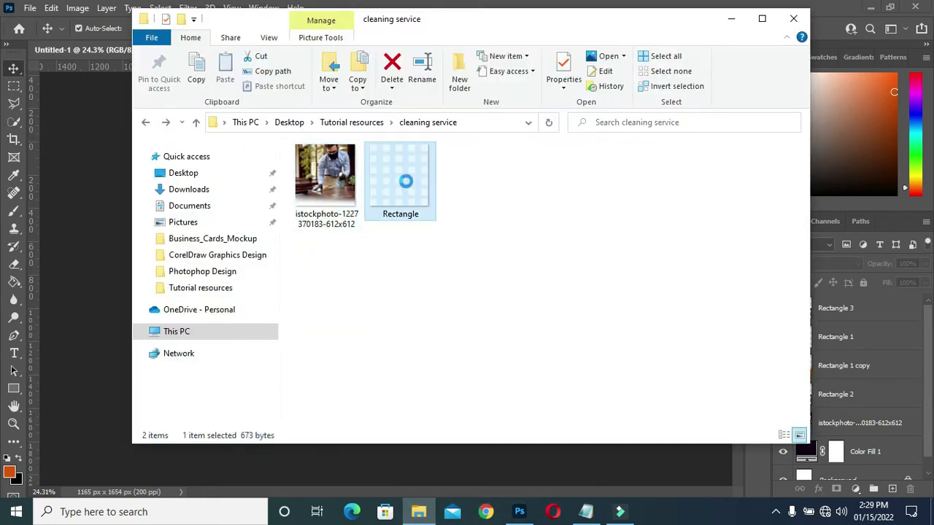
left_click_drag(405, 183, 465, 398)
left_click_drag(482, 332, 397, 253)
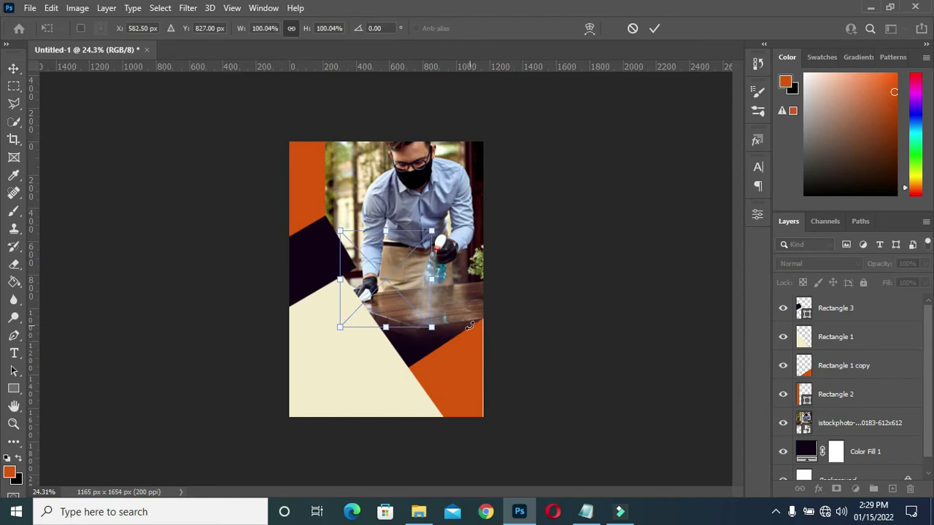
Step: Scale the placed dot pattern to about 43%, position it on the orange corner, and commit it
left_click_drag(339, 231, 391, 285)
scroll(436, 321, "up", 3)
left_click_drag(436, 321, 490, 408)
scroll(517, 449, "down", 2)
left_click(654, 30)
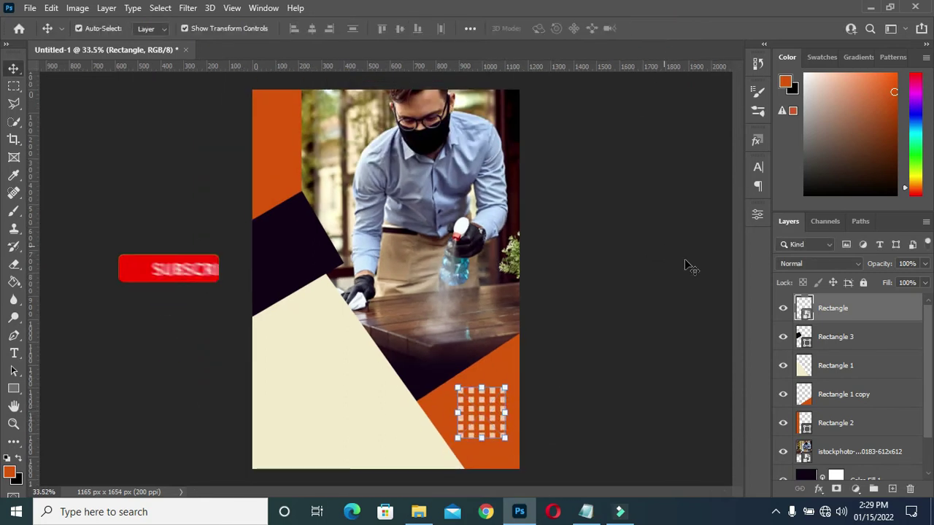
Step: Set the dot pattern layer to Overlay blend mode at 76% opacity
left_click(834, 264)
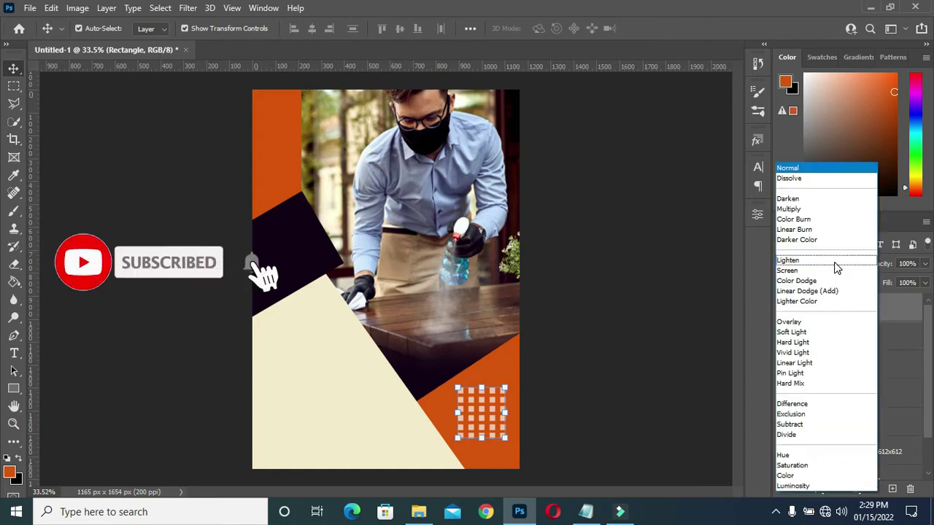
left_click(789, 322)
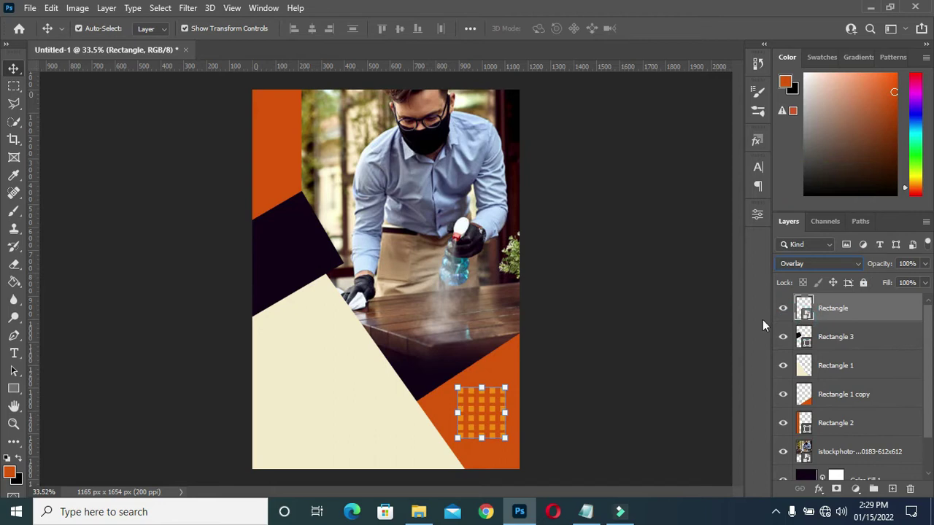
left_click(882, 265)
left_click(656, 319)
scroll(661, 298, "down", 2)
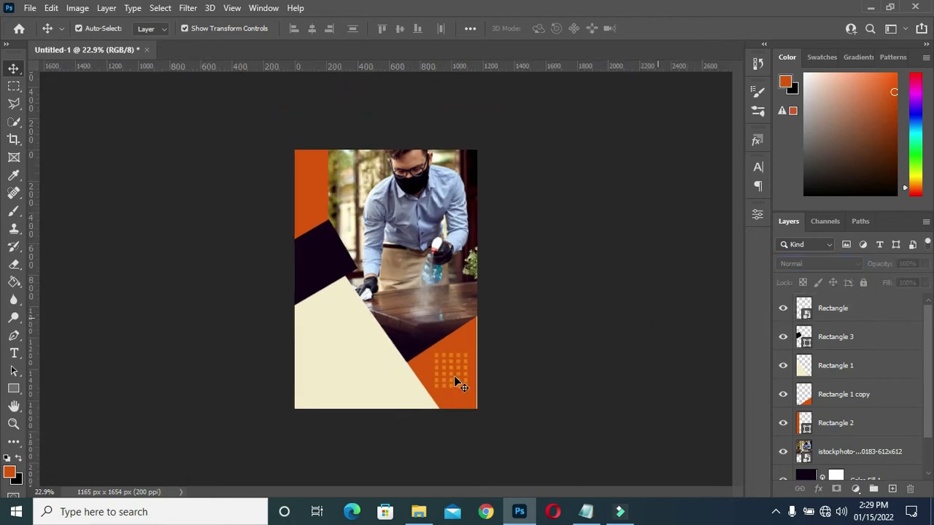
scroll(430, 377, "up", 3)
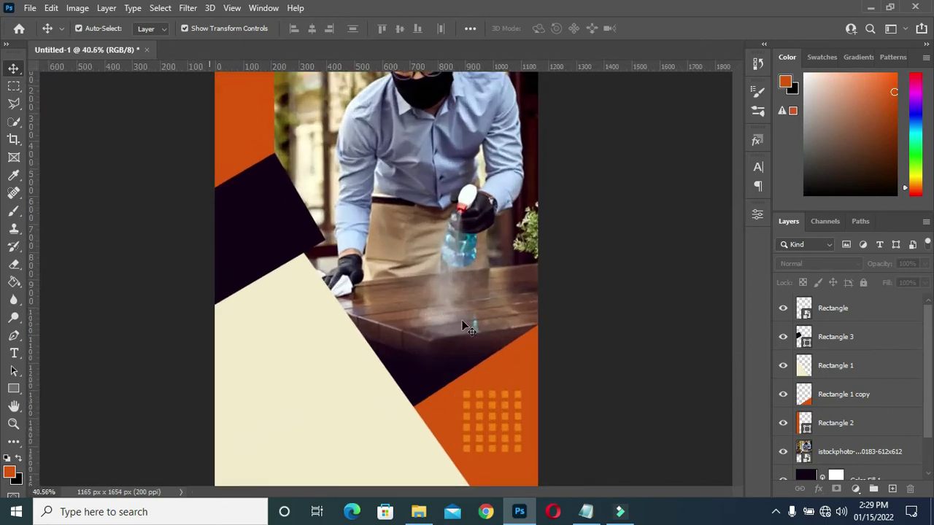
scroll(444, 313, "down", 1)
scroll(474, 207, "up", 2)
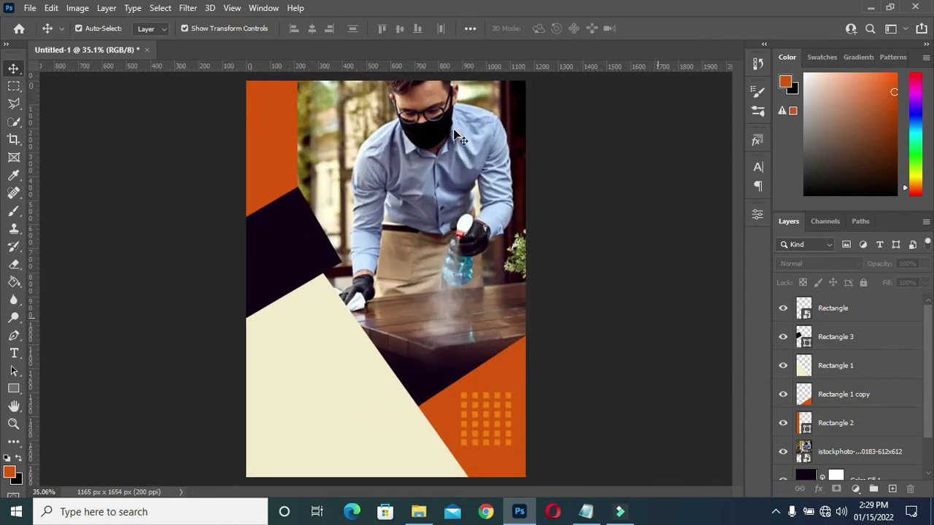
scroll(333, 140, "up", 1)
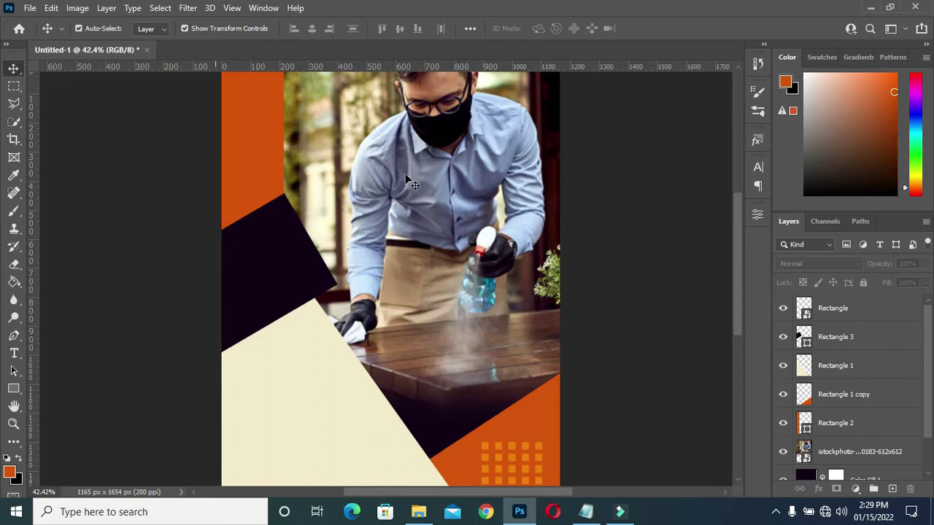
Step: Draw a black-filled rectangle bar near the top of the flyer
left_click(842, 314)
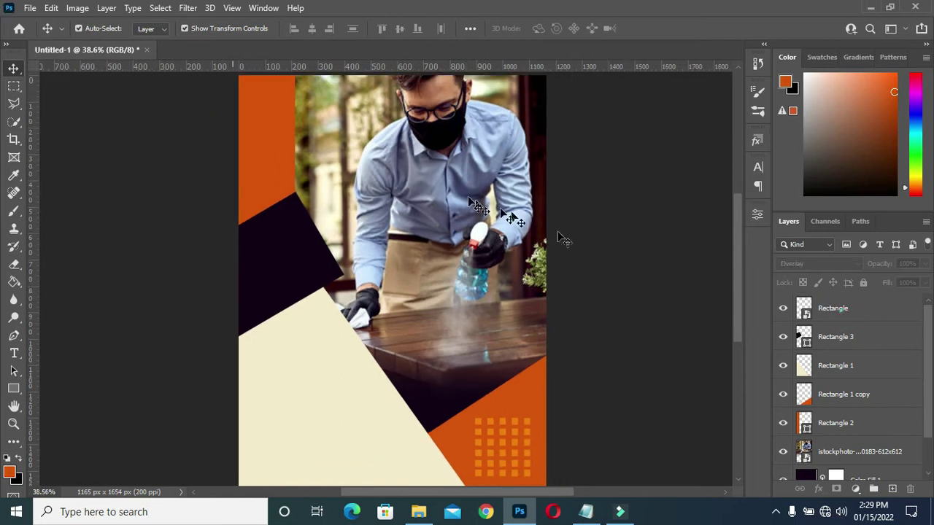
left_click(14, 391)
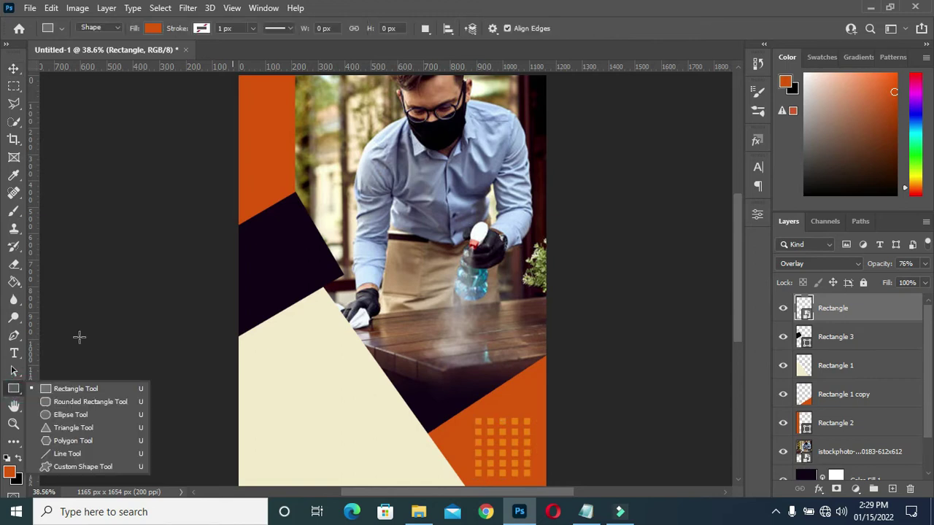
left_click(127, 339)
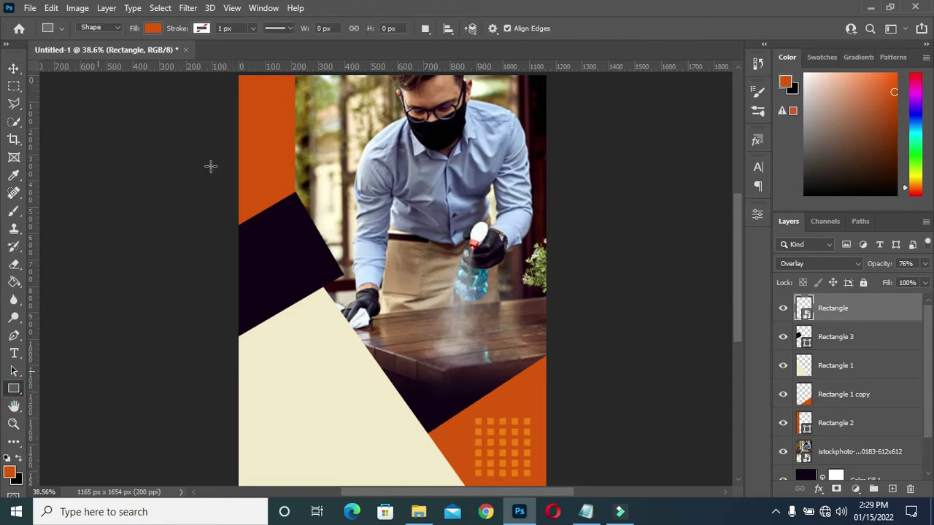
left_click_drag(262, 89, 357, 120)
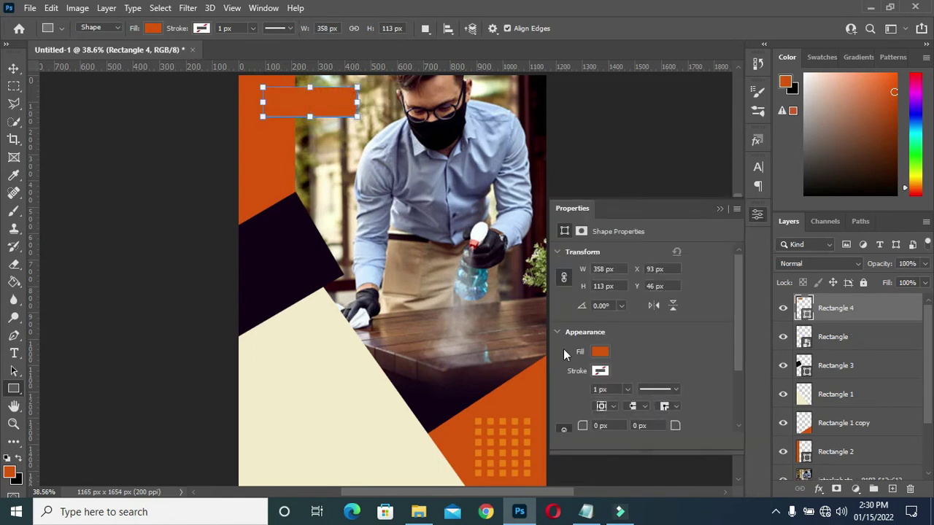
left_click(599, 352)
left_click(579, 336)
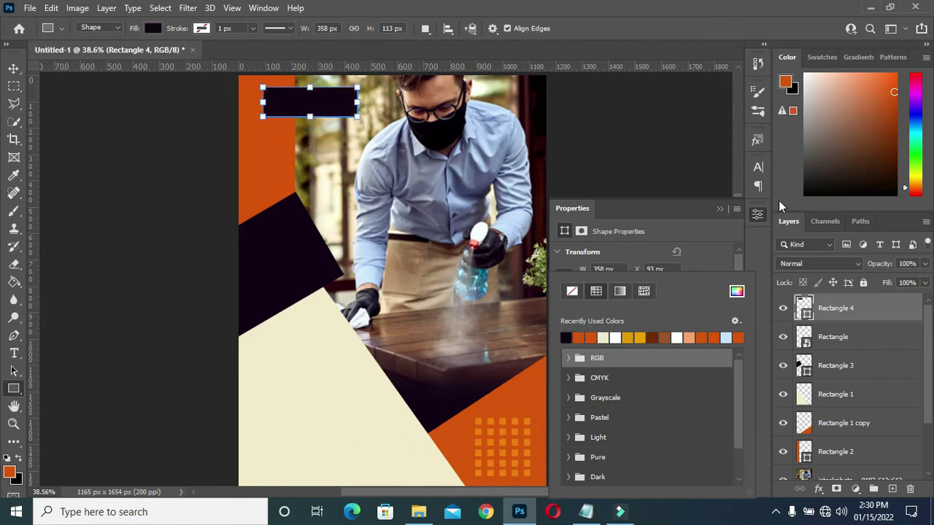
left_click(719, 209)
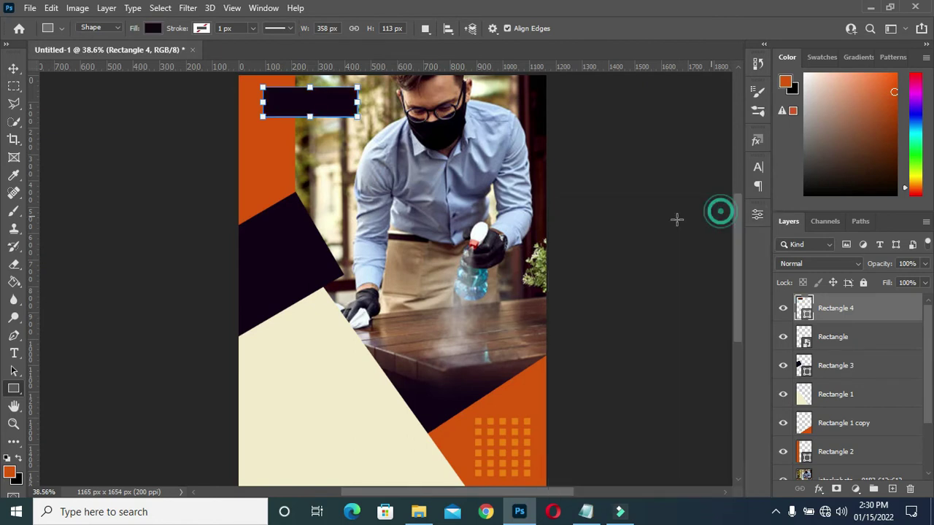
Step: Position the black bar at the top left, lower its fill to 70%, and resize it
left_click(13, 69)
left_click(73, 67)
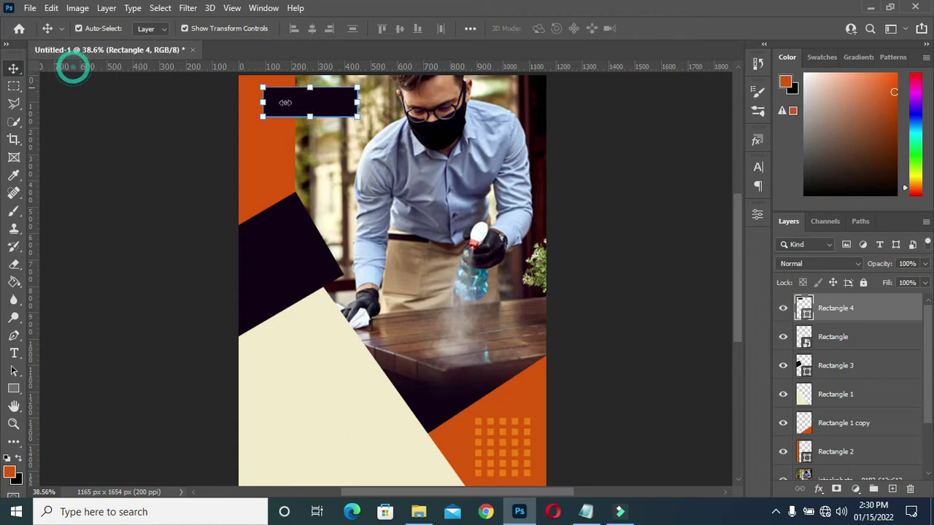
mouse_move(306, 106)
left_mouse_down()
mouse_move(310, 129)
mouse_move(312, 118)
left_mouse_up()
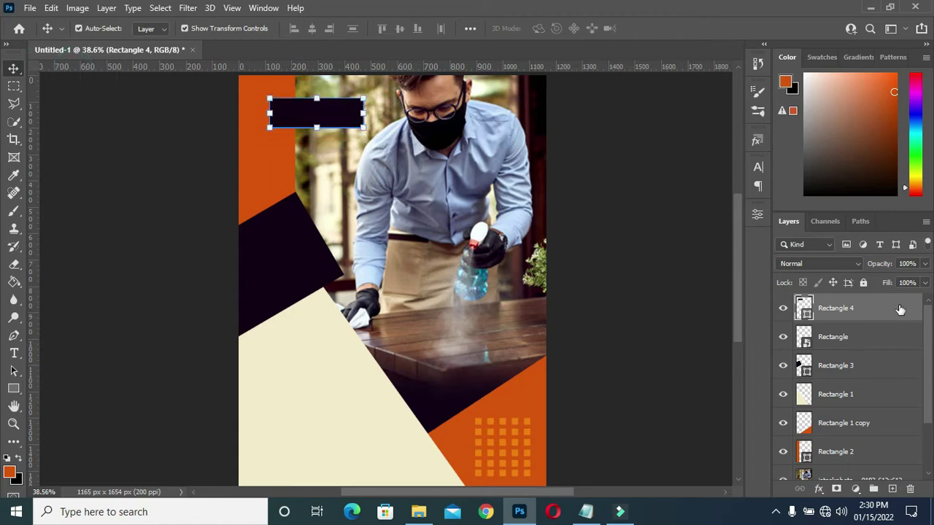
mouse_move(890, 287)
left_mouse_down()
mouse_move(869, 286)
mouse_move(883, 284)
left_mouse_up()
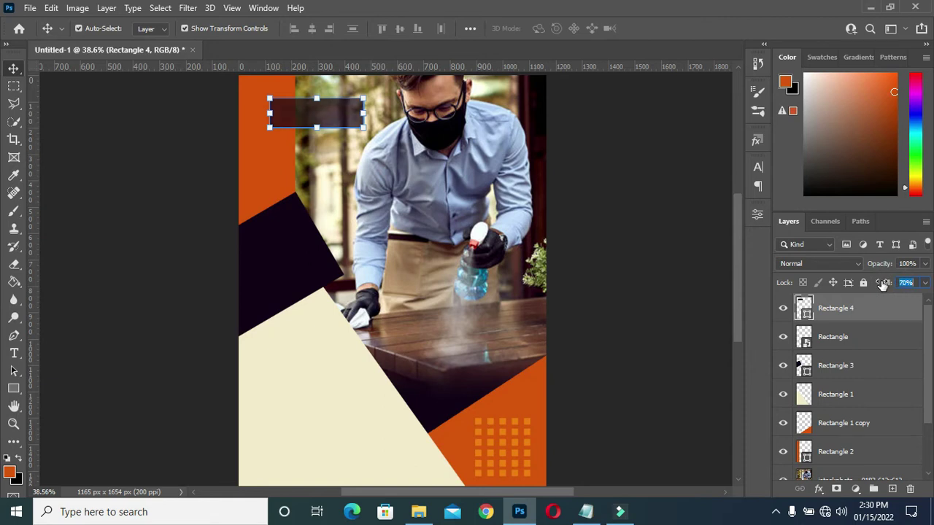
left_click(648, 200)
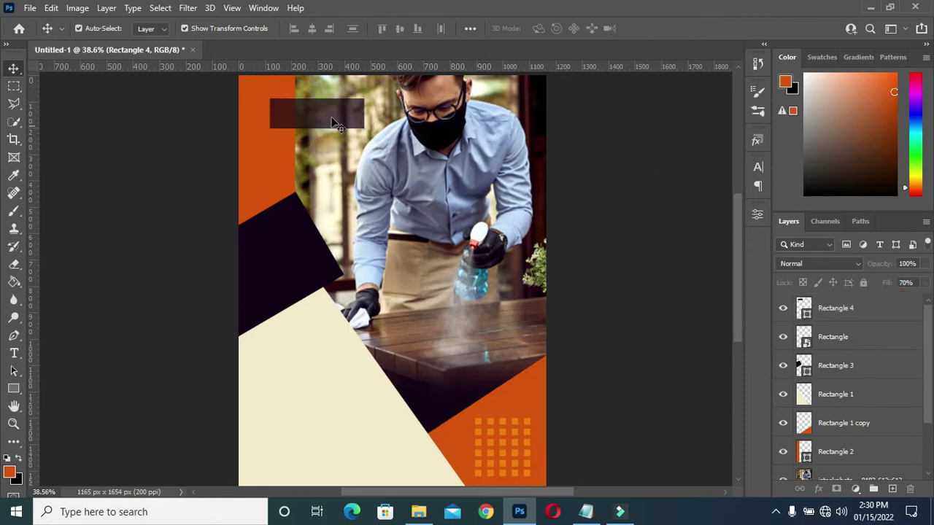
left_click_drag(306, 108, 322, 134)
key("ctrl+t")
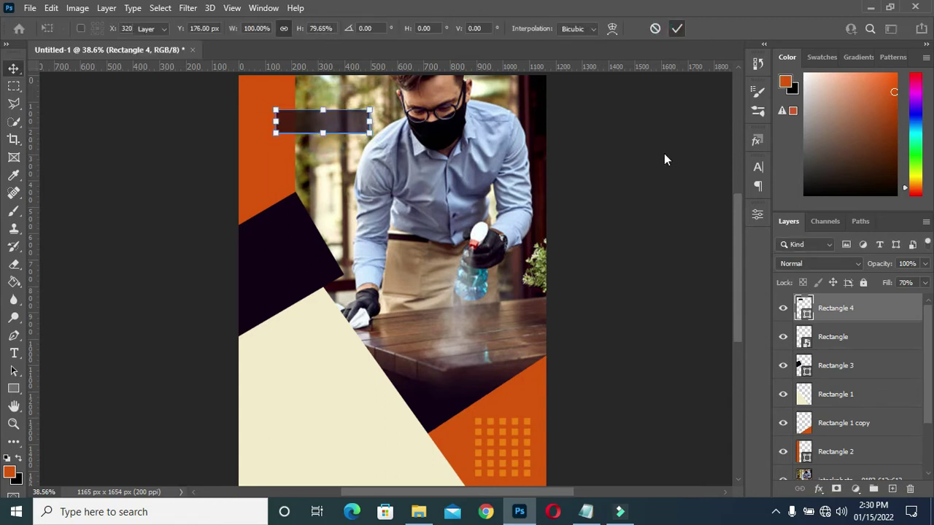
left_click(663, 152)
left_click(586, 513)
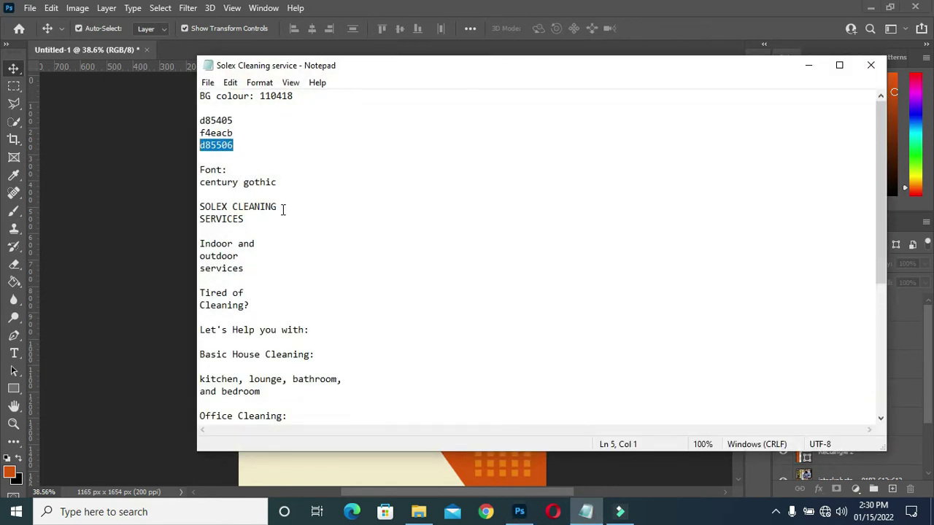
Step: Copy the heading SOLEX CLEANING SERVICES from the notes and minimize Notepad
left_click_drag(247, 222, 200, 203)
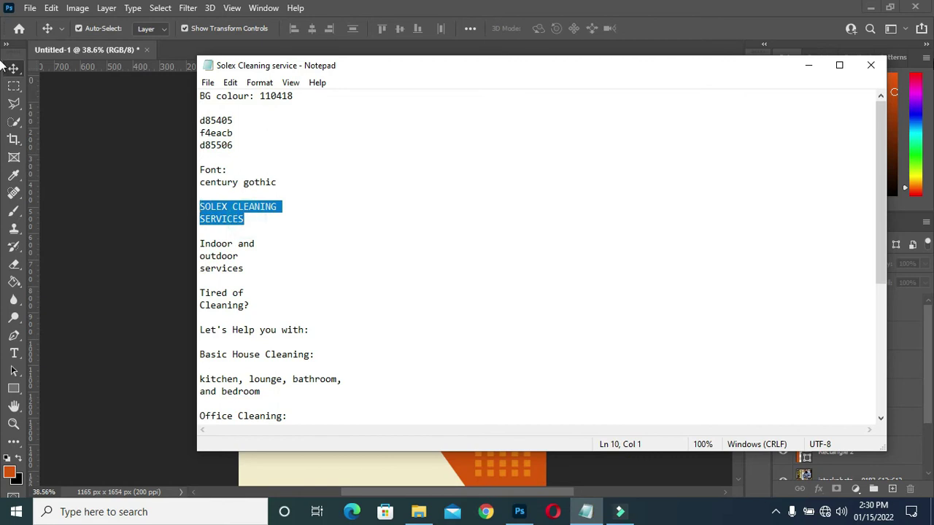
left_click(808, 65)
scroll(193, 193, "up", 2)
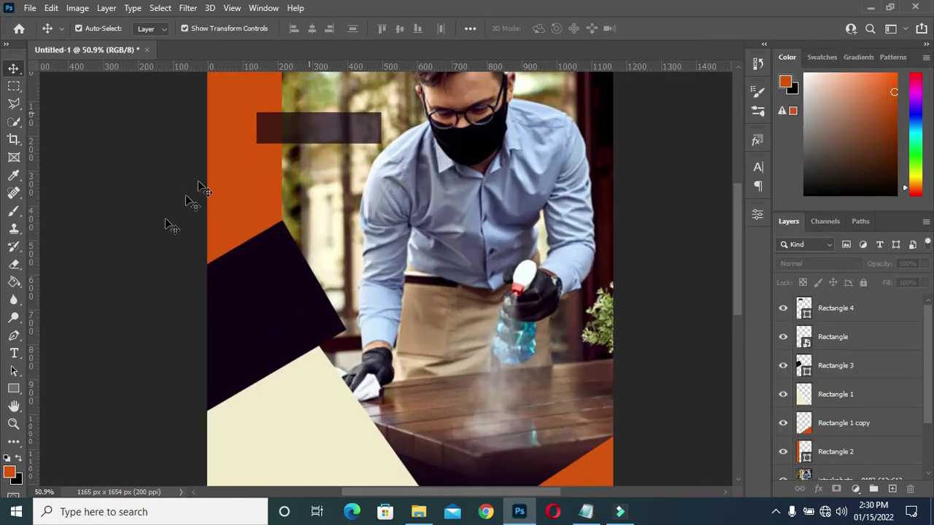
Step: Paste SOLEX CLEANING SERVICES as a new text layer and colour it white
key("t")
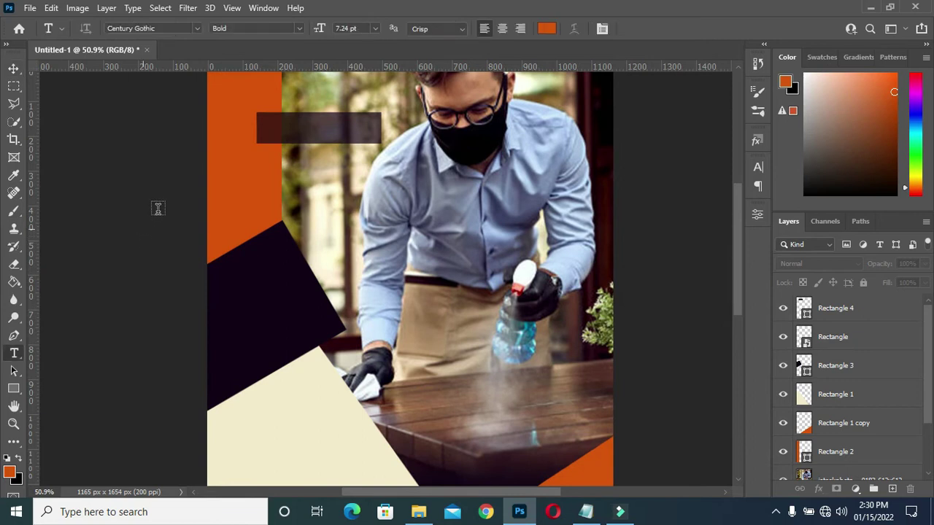
left_click(296, 85)
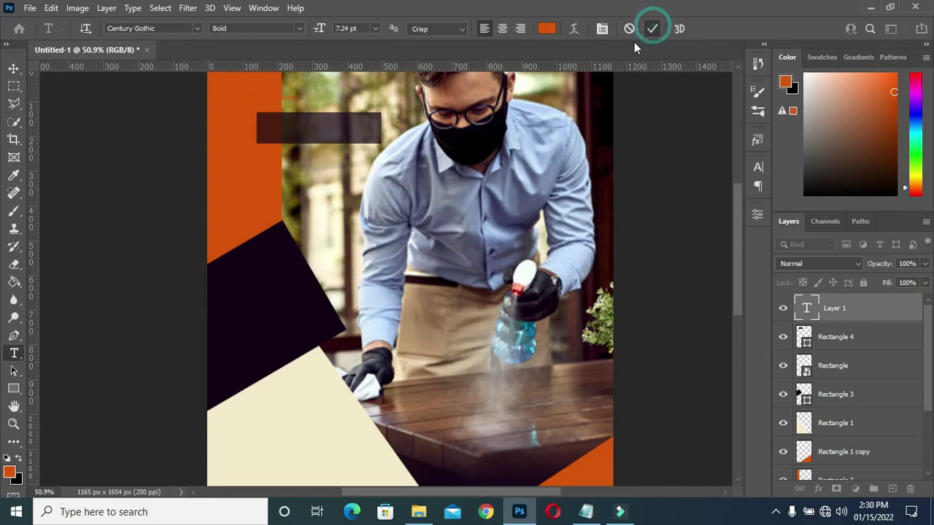
left_click(652, 28)
left_click(548, 30)
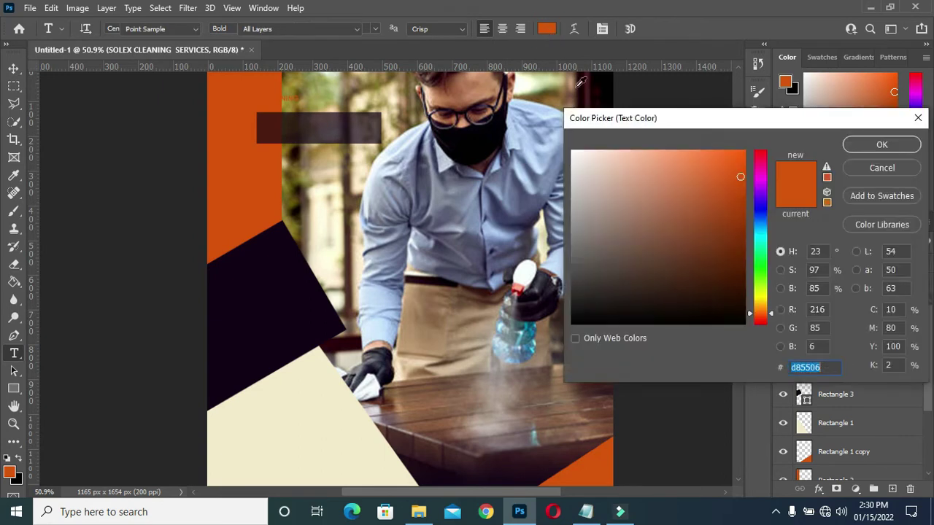
left_click(573, 152)
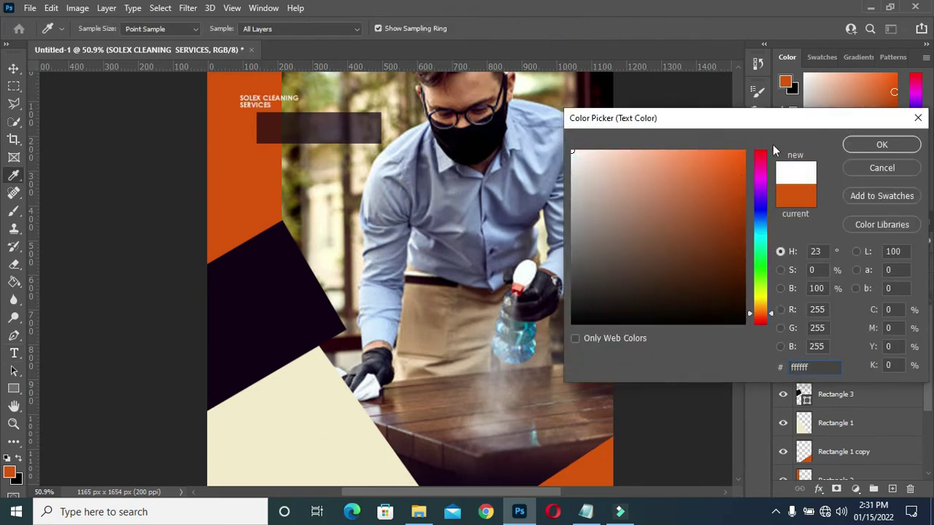
left_click(878, 146)
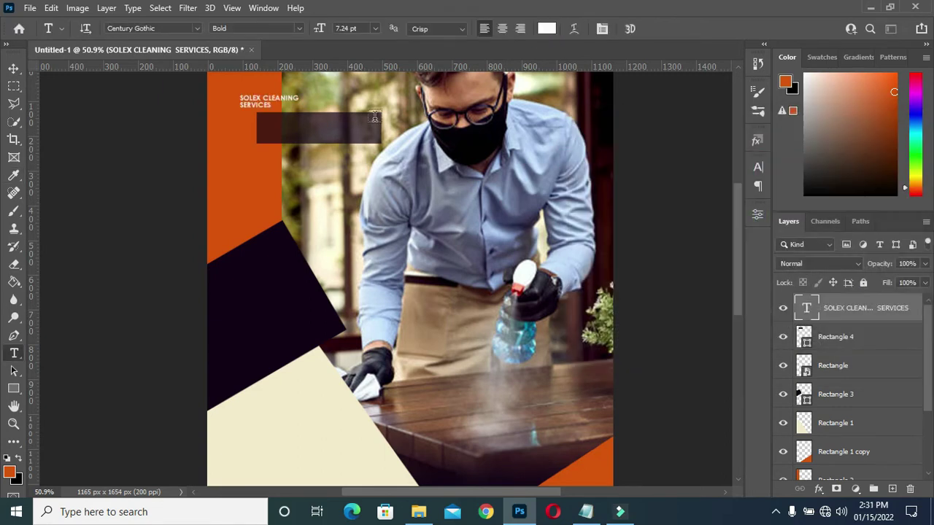
Step: Move and enlarge the white heading onto the dark top bar
left_click(13, 69)
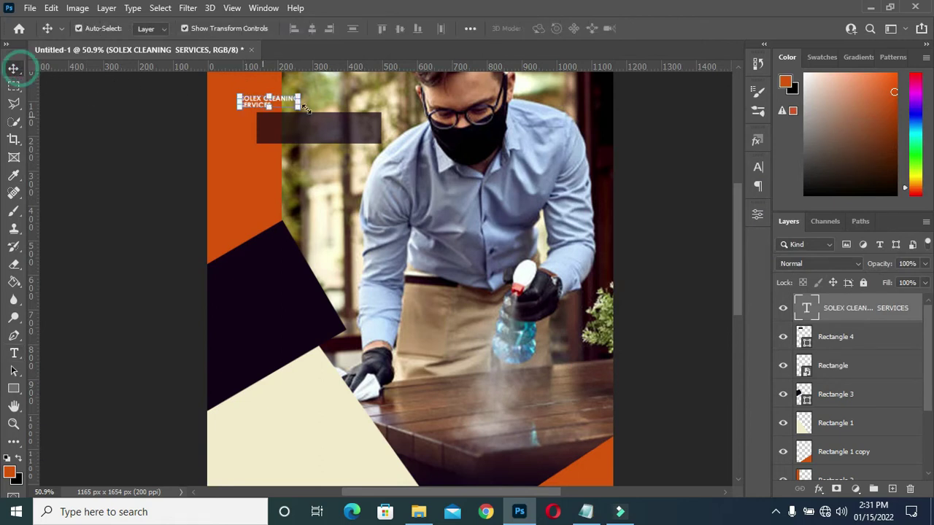
left_click_drag(284, 104, 373, 153)
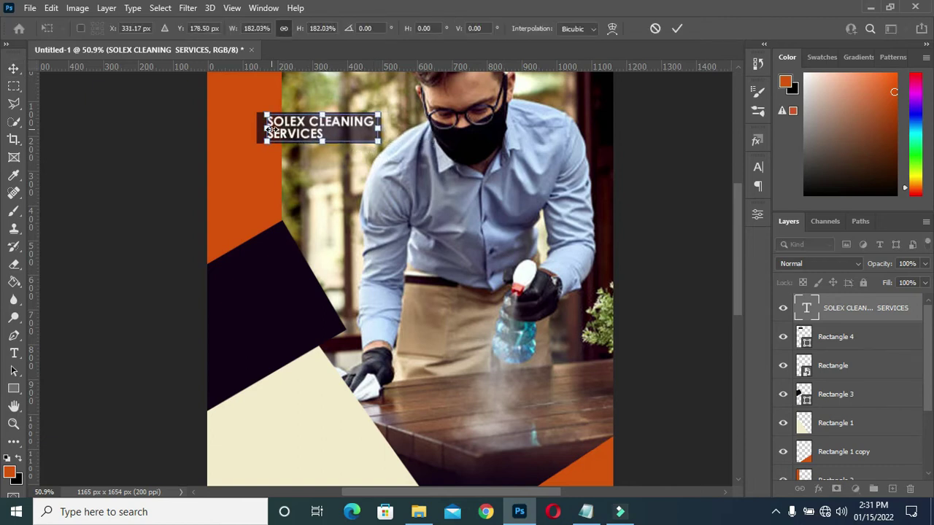
mouse_move(299, 128)
left_mouse_down()
mouse_move(287, 129)
mouse_move(296, 129)
left_mouse_up()
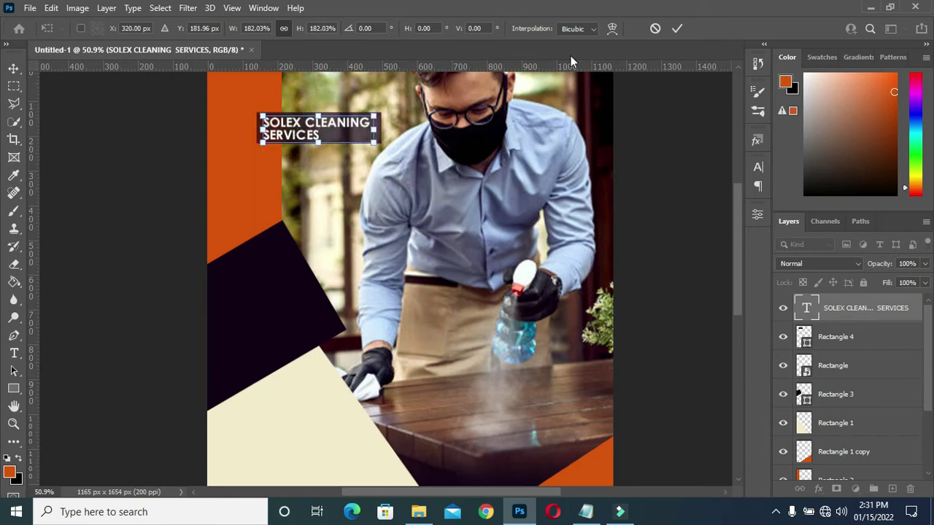
left_click(677, 29)
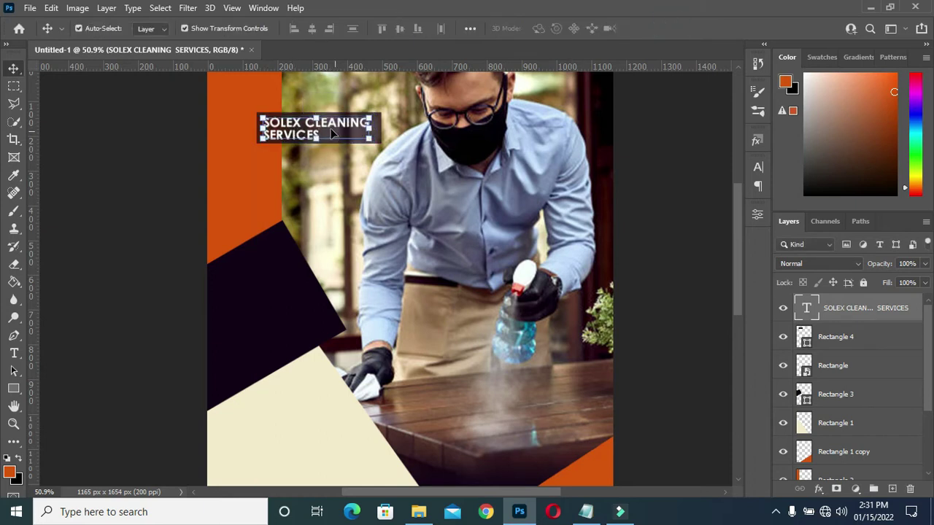
key("t")
Step: Select the word SERVICES and copy the orange code d85506 from the notes
left_click_drag(316, 134, 255, 136)
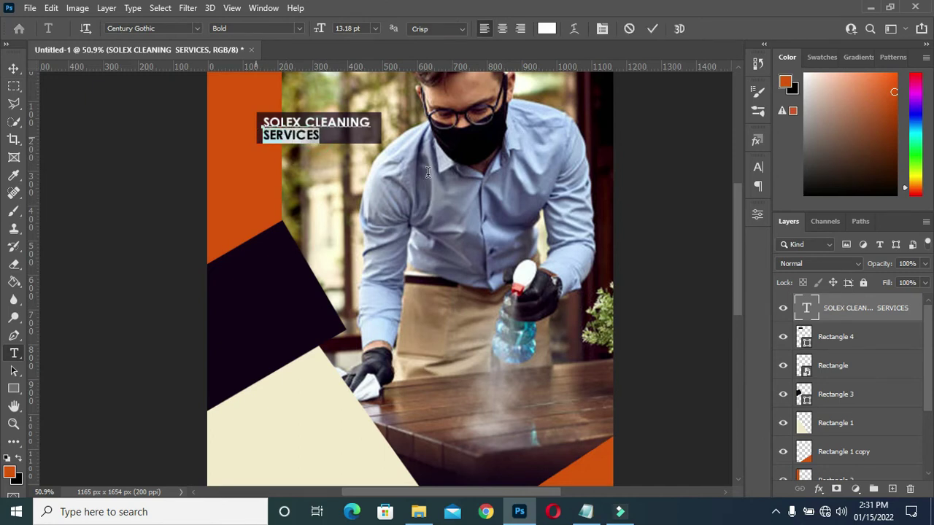
left_click(584, 511)
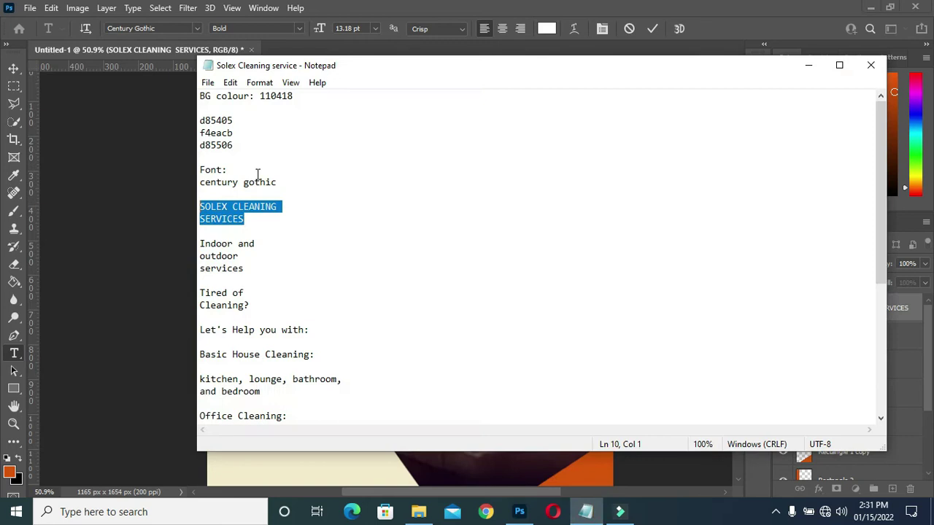
left_click_drag(235, 145, 189, 152)
key("ctrl+c")
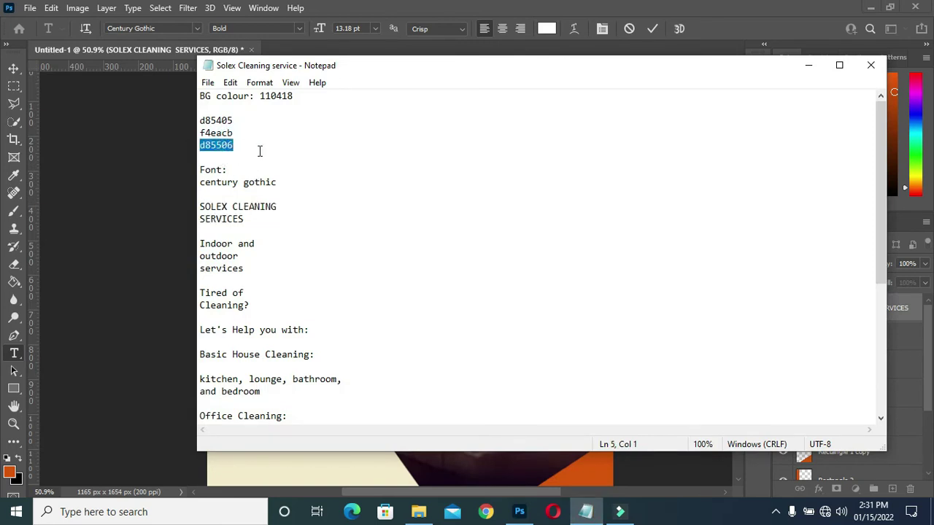
left_click(808, 64)
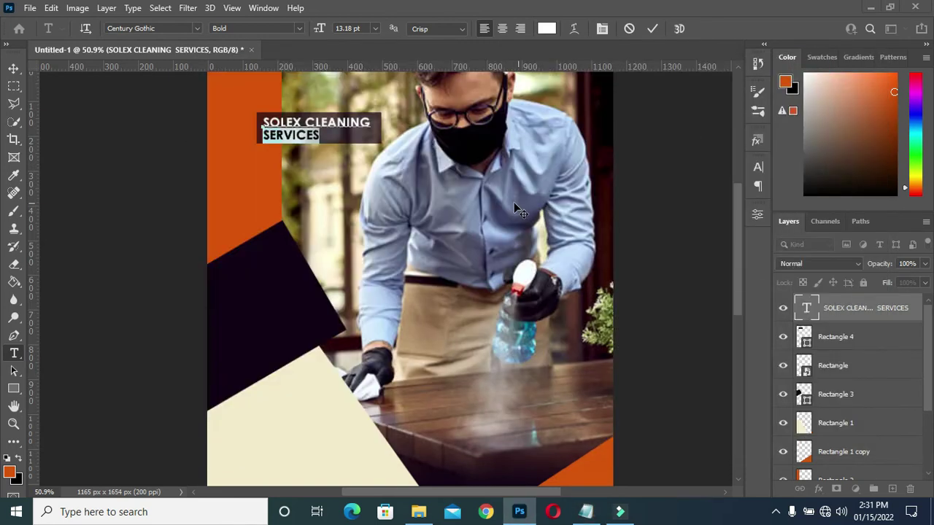
Step: Colour SERVICES soft peach e9aa84 by lightening the pasted d85506
left_click(546, 30)
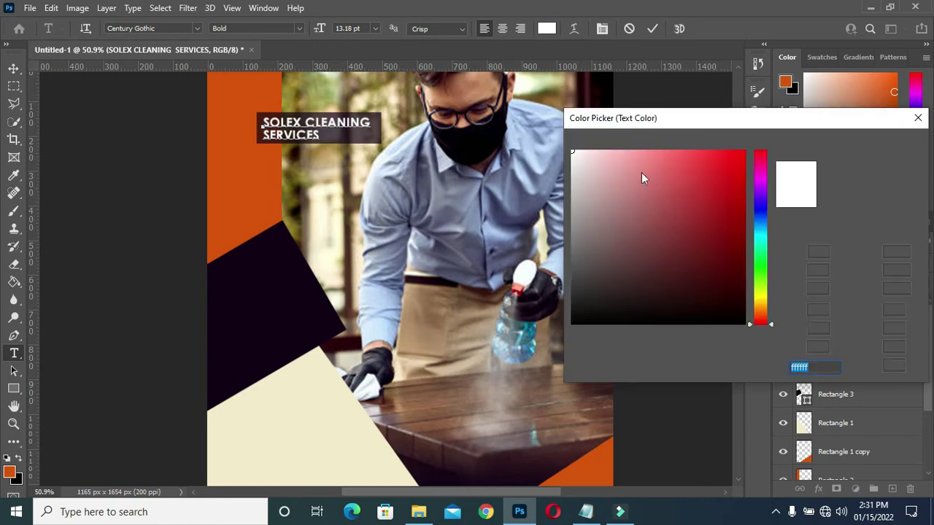
key("ctrl+v")
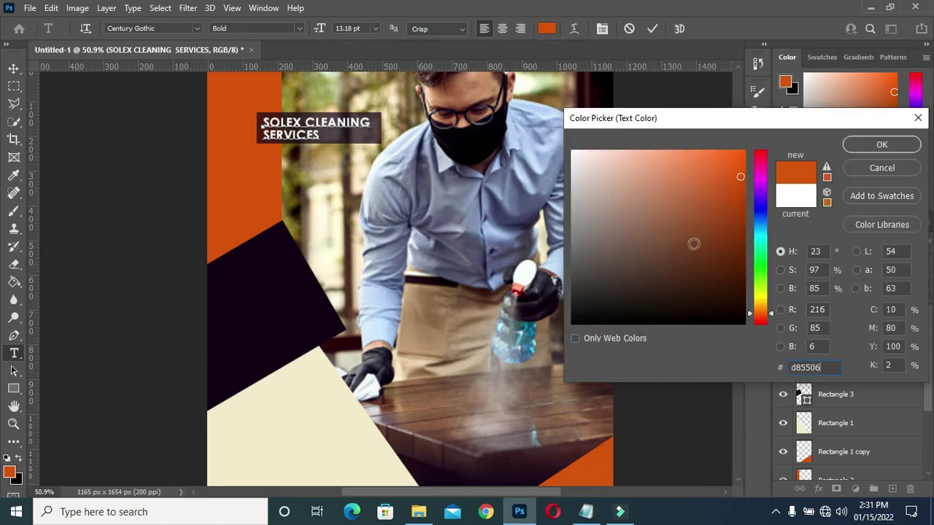
mouse_move(740, 177)
left_mouse_down()
mouse_move(623, 153)
mouse_move(648, 166)
left_mouse_up()
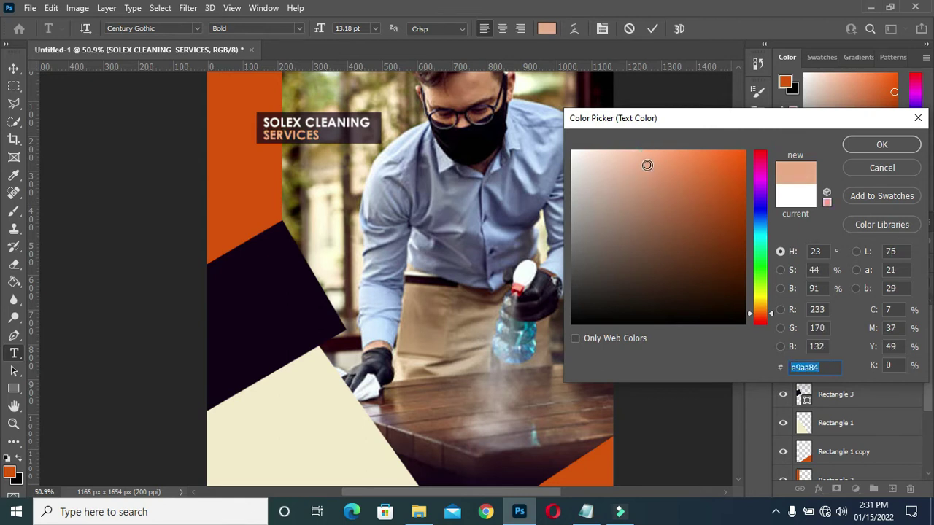
left_click(879, 144)
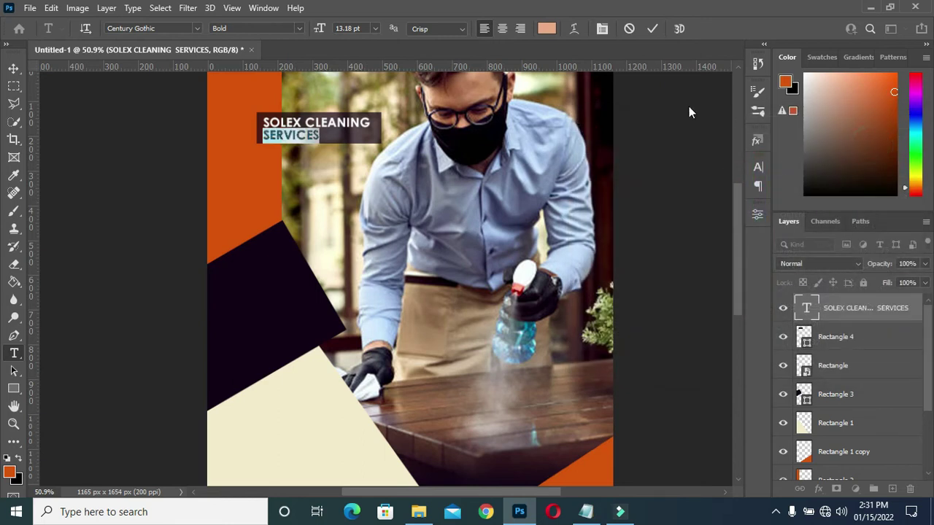
left_click(651, 32)
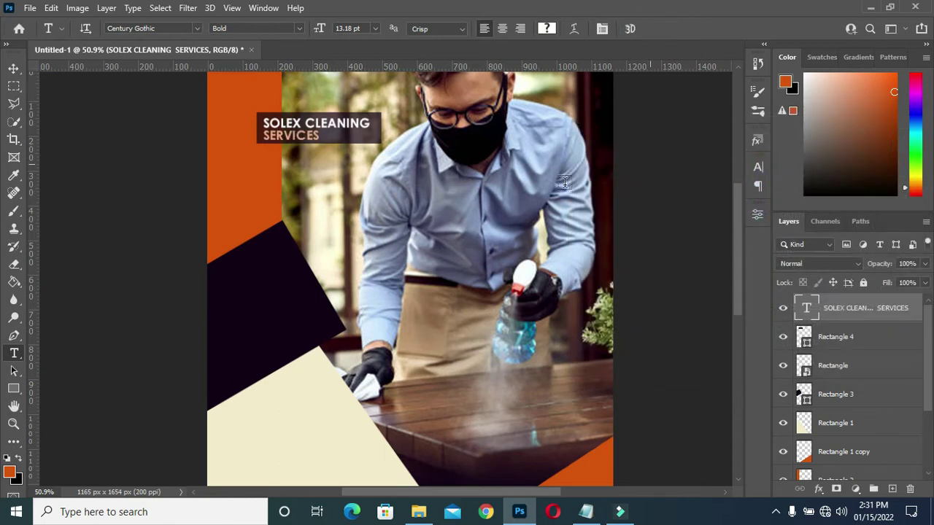
left_click(14, 68)
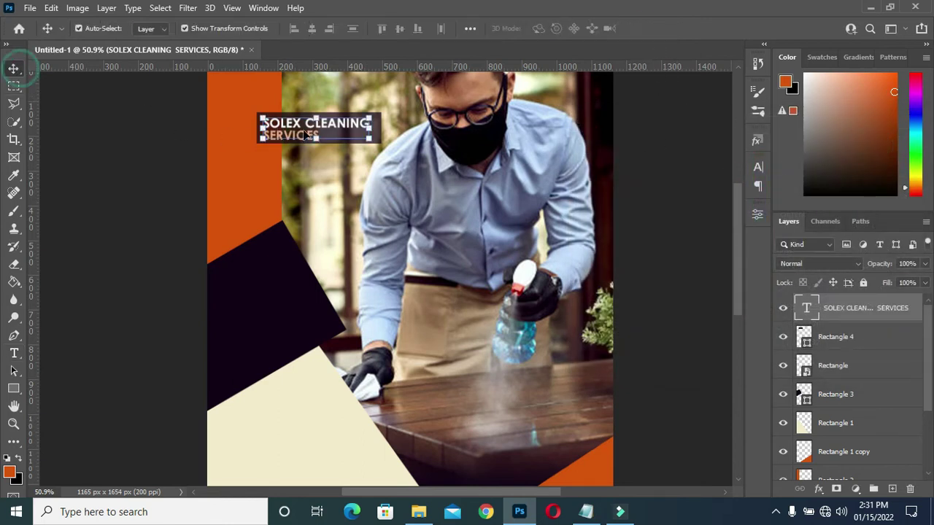
Step: Draw a white 220 × 142 px box just below the heading
left_click(672, 159)
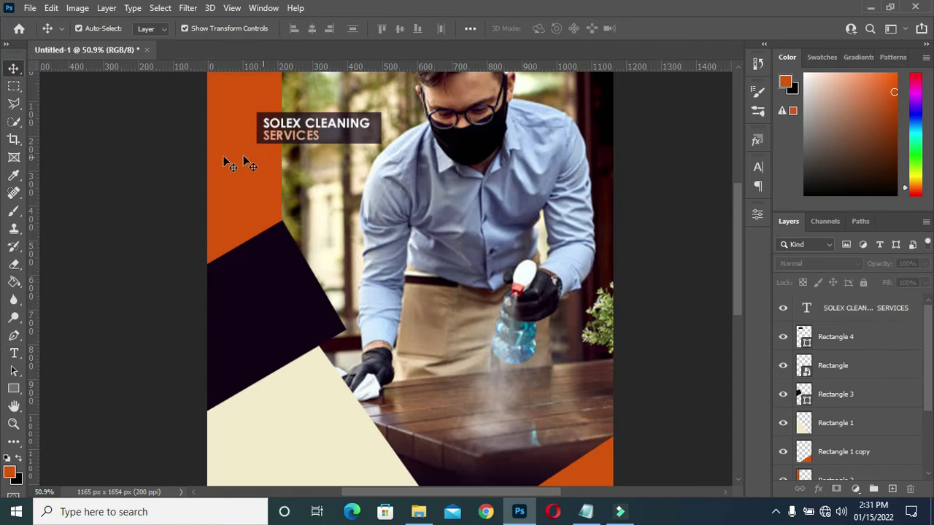
left_click(14, 388)
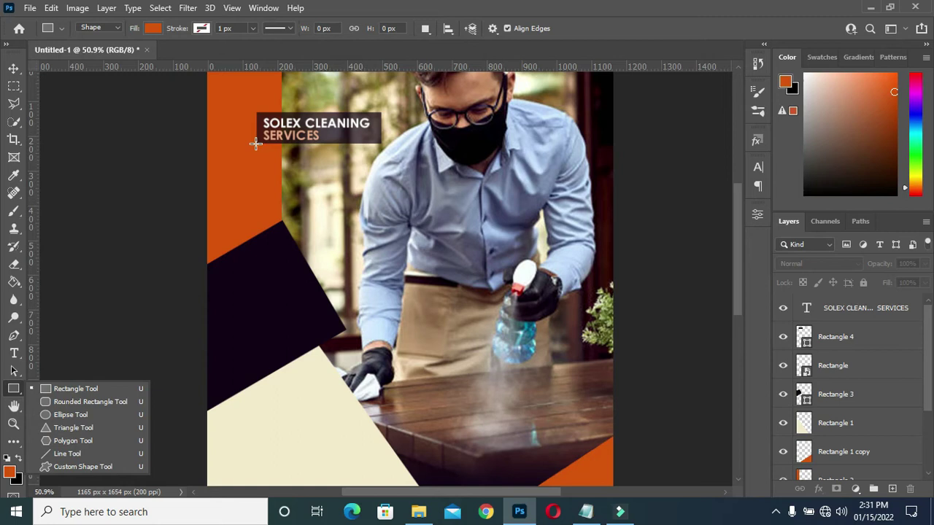
left_click_drag(255, 143, 331, 193)
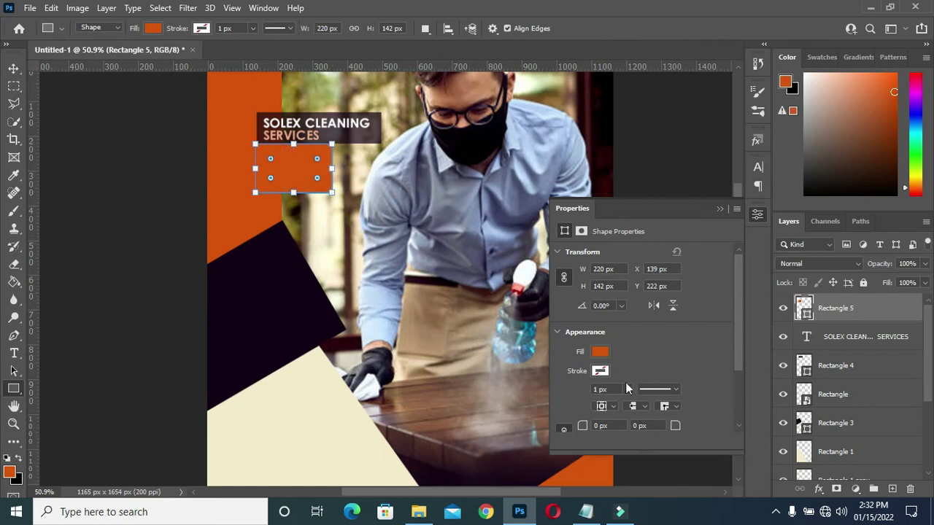
left_click(597, 353)
left_click(579, 337)
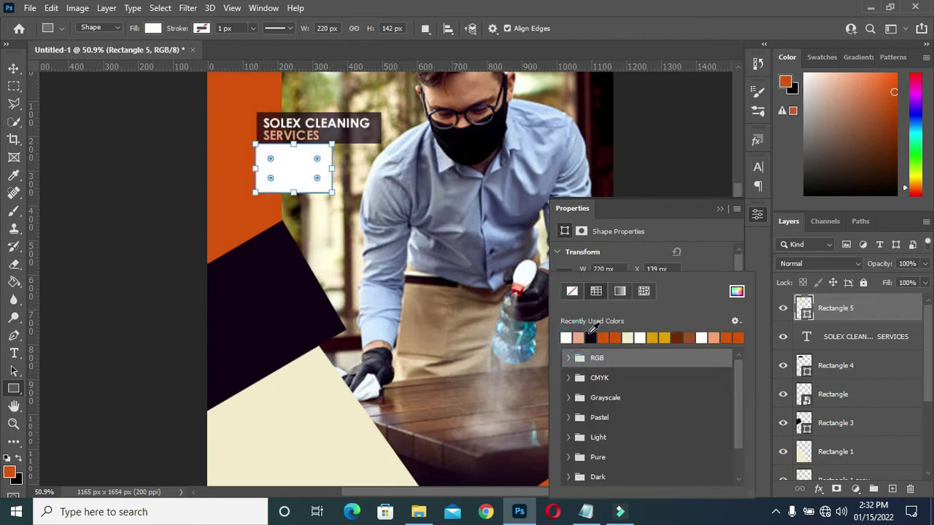
left_click(720, 210)
left_click(719, 210)
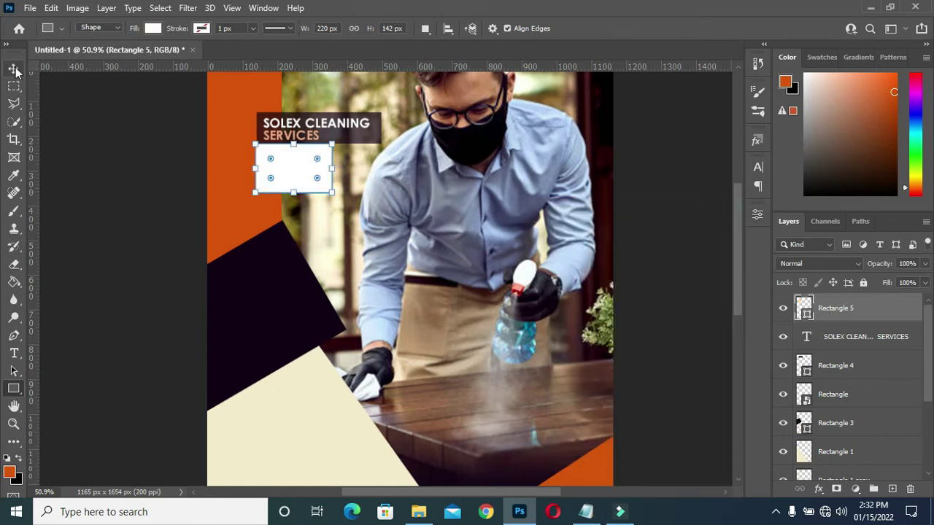
left_click(13, 68)
left_click_drag(299, 165, 299, 164)
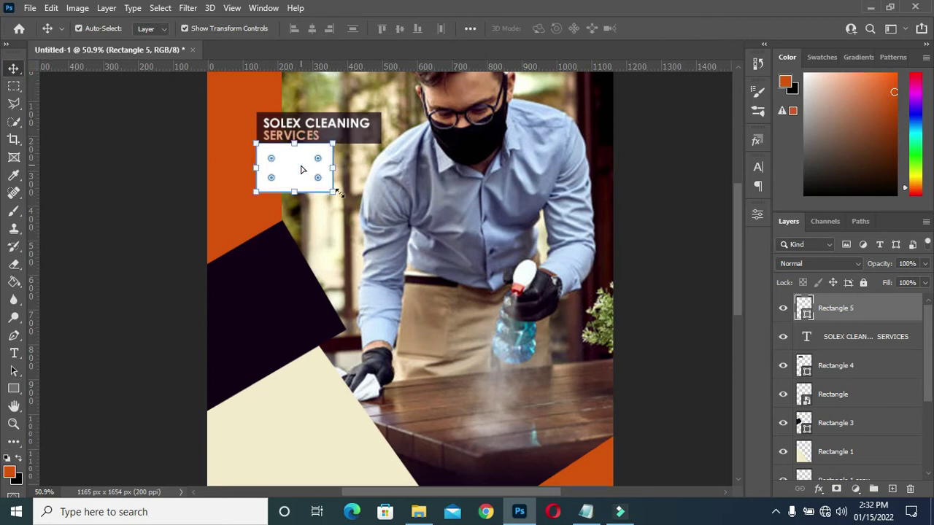
left_click(642, 281)
Step: Copy the Indoor and outdoor services lines from the flyer notes
left_click(586, 511)
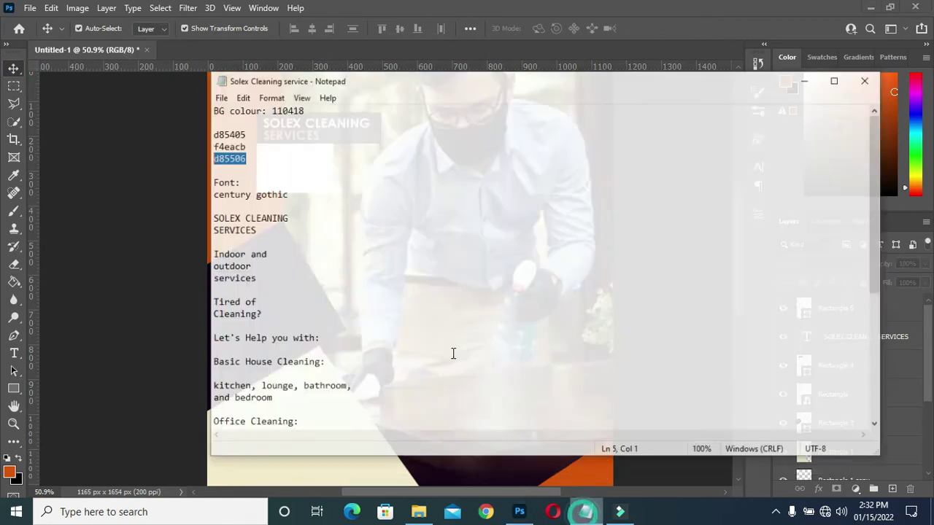
left_click_drag(244, 269, 198, 246)
key("ctrl+c")
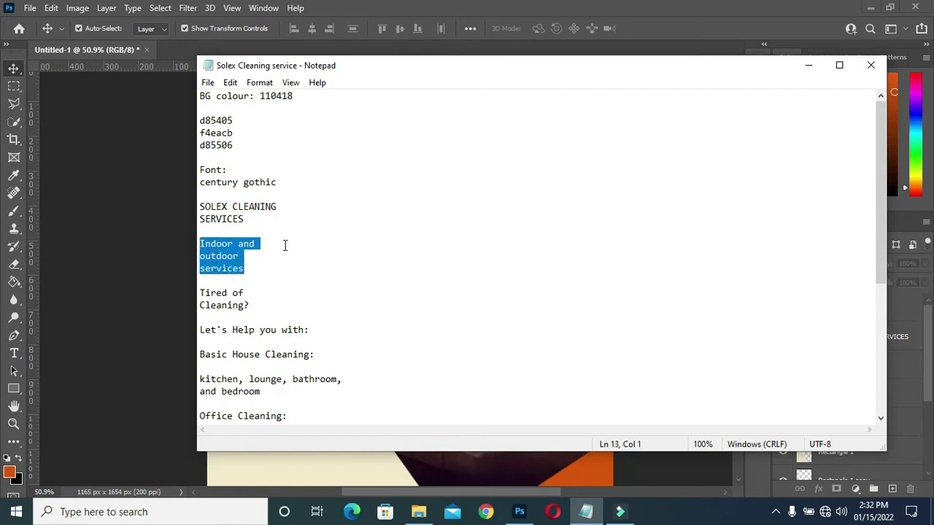
left_click(808, 65)
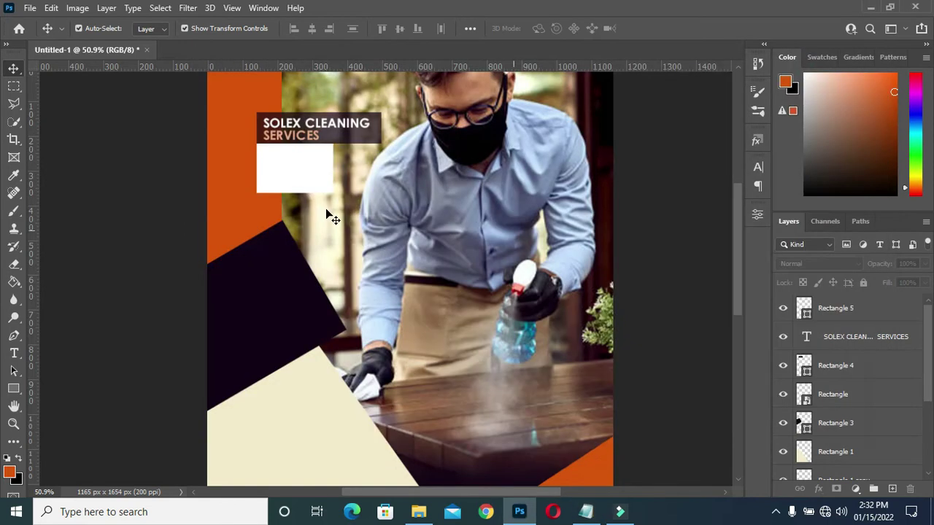
Step: Paste the 'Indoor and outdoor services' text and colour it black 000000
key("t")
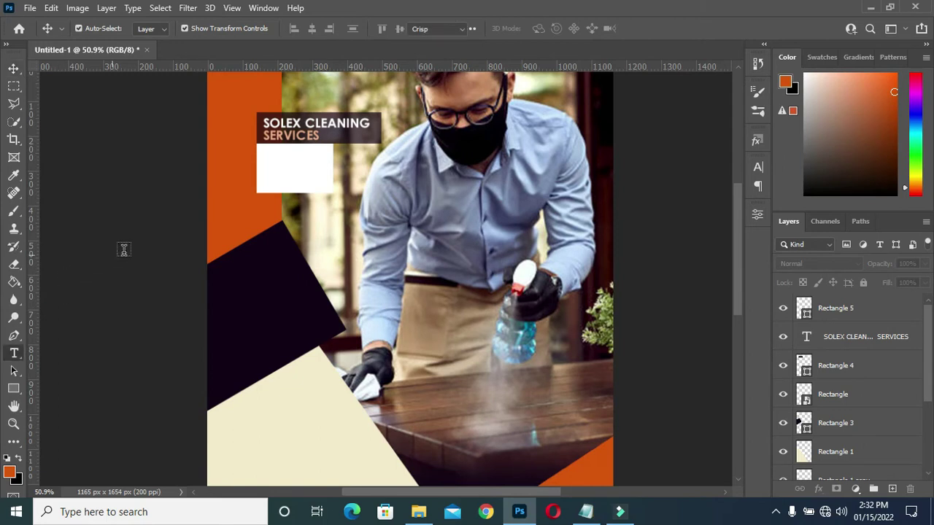
left_click(227, 219)
left_click(232, 217)
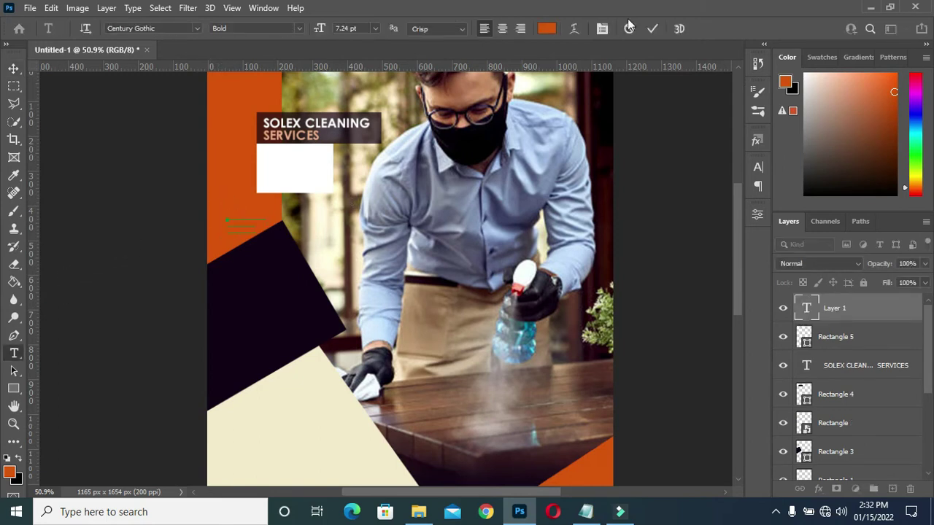
key("ctrl+Return")
left_click(549, 30)
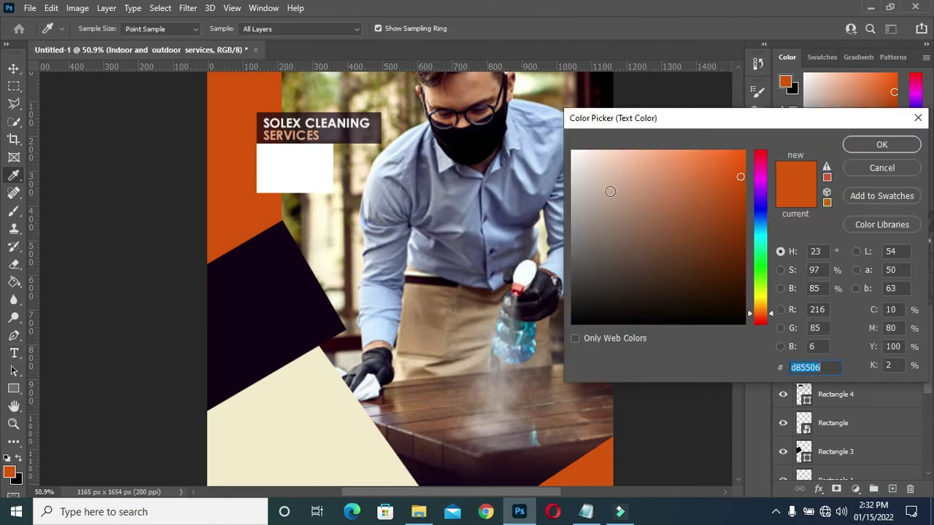
type("000000")
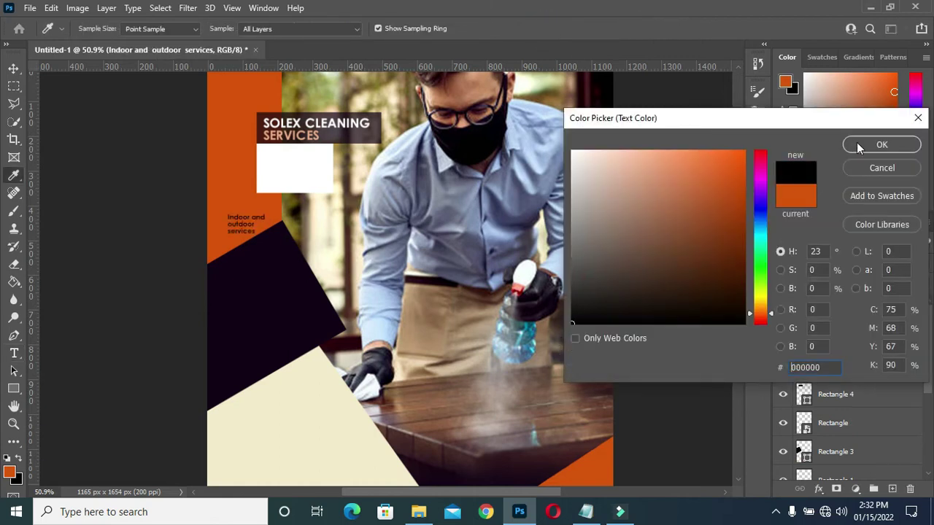
left_click(861, 146)
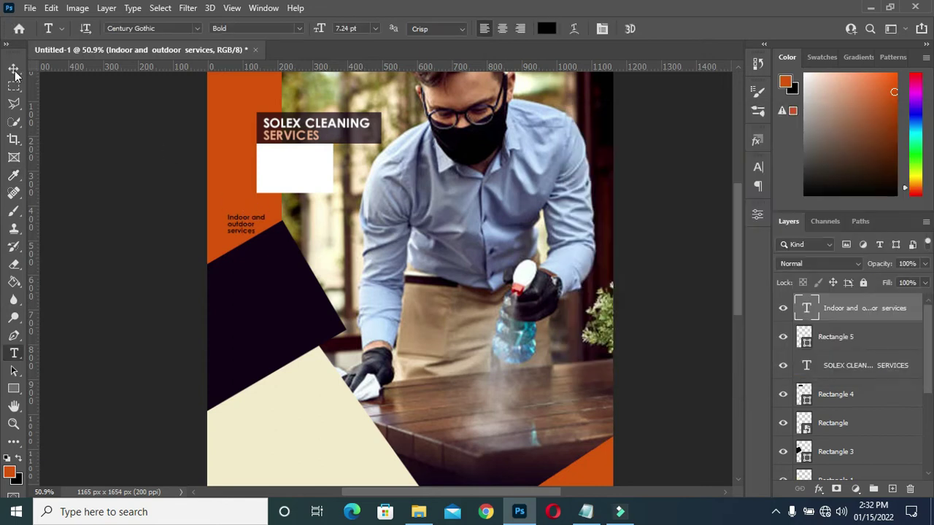
Step: Move the services text into the white box and enlarge it to about 175.84%
left_click(13, 69)
left_click_drag(245, 227, 324, 195)
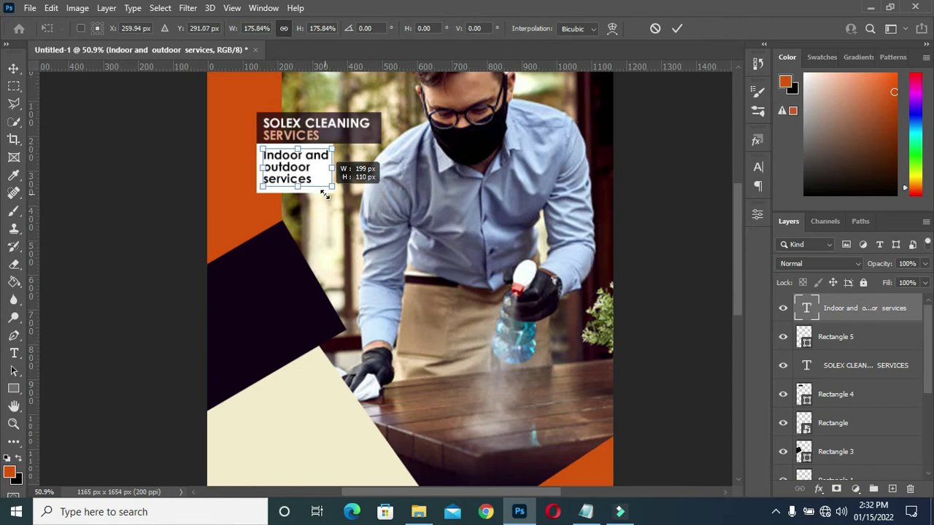
left_click_drag(324, 195, 324, 195)
left_click(677, 28)
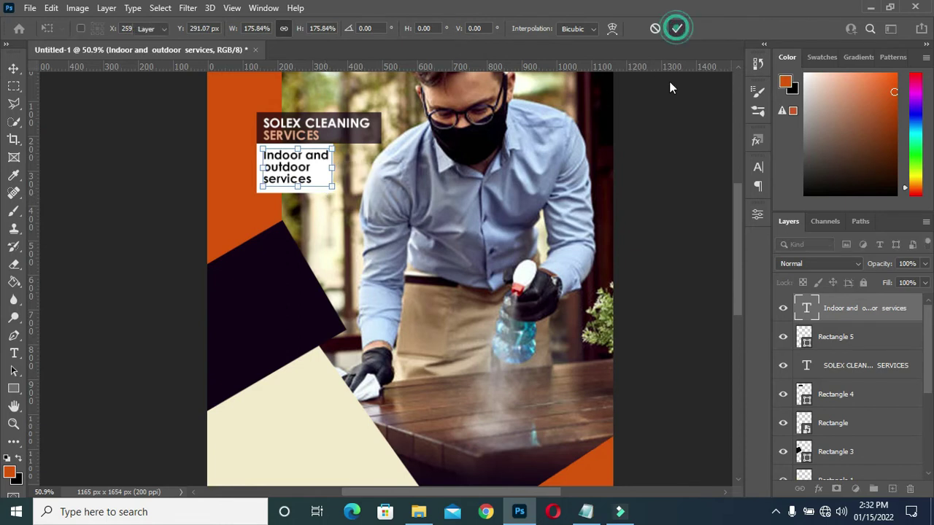
scroll(300, 193, "up", 1)
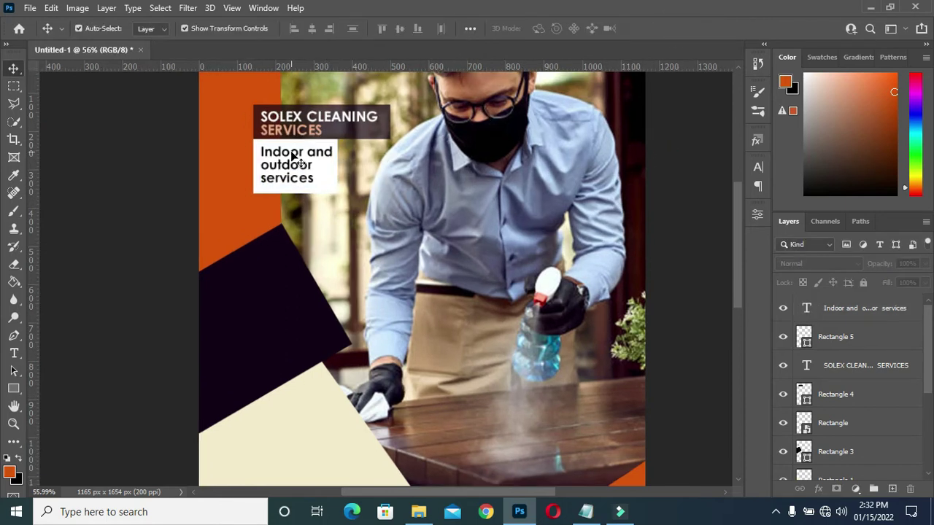
Step: Scale the services text up slightly to about 103%
left_click(310, 164)
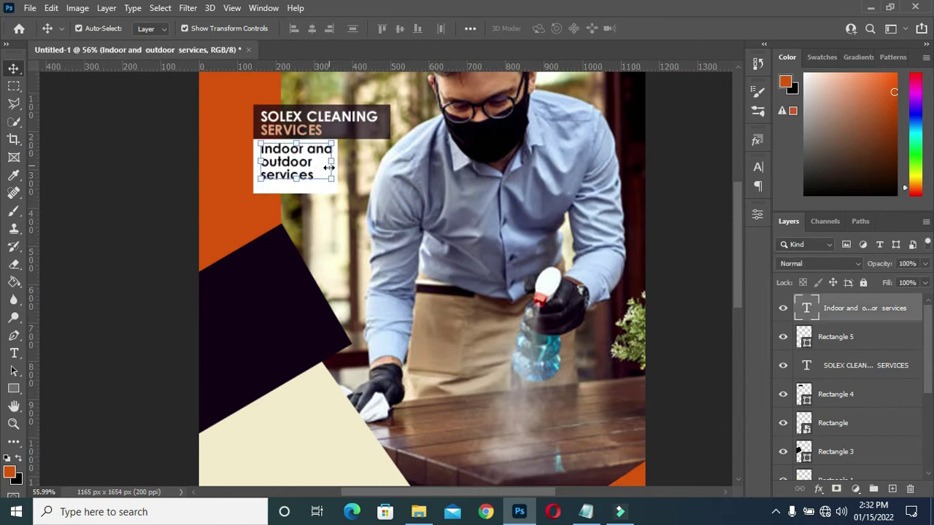
left_click_drag(332, 181, 334, 183)
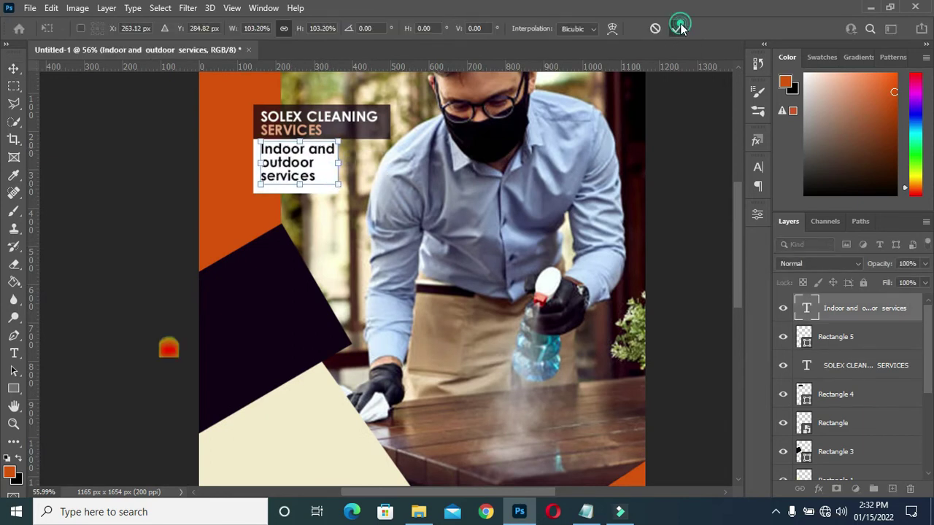
key("Return")
Step: Shorten white Rectangle 5 to about 220 × 126 px around the services text
left_click(295, 191)
scroll(294, 191, "up", 3)
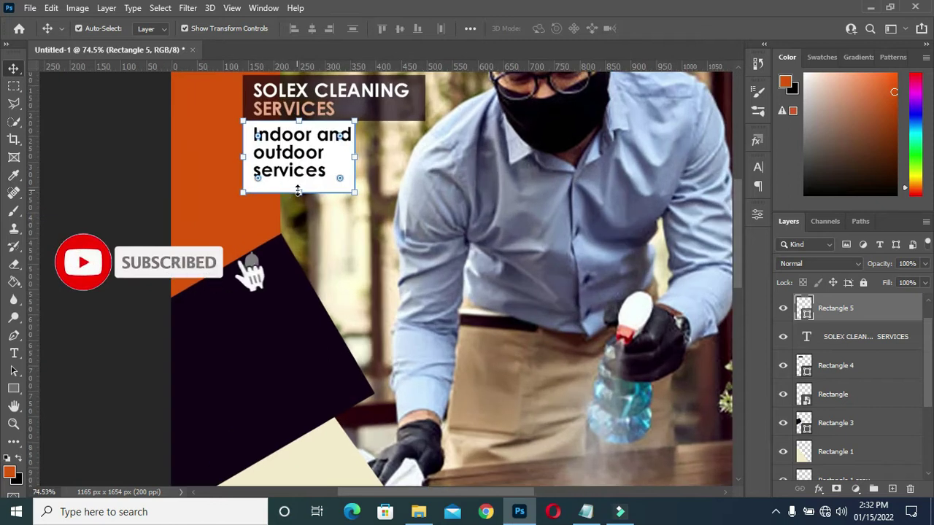
left_click_drag(299, 191, 299, 185)
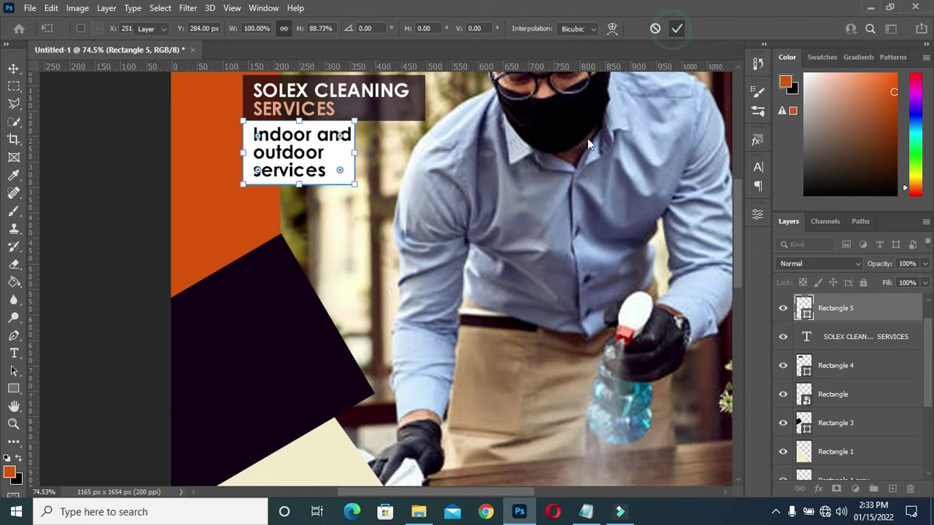
scroll(416, 164, "down", 4)
key("Return")
left_click(659, 192)
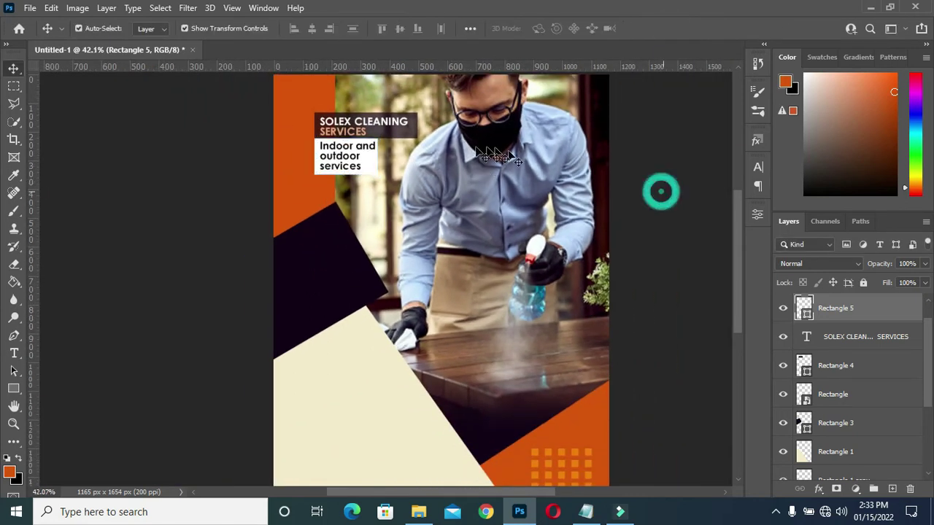
scroll(306, 209, "down", 2)
scroll(314, 144, "up", 1)
scroll(314, 144, "down", 1)
scroll(314, 143, "up", 1)
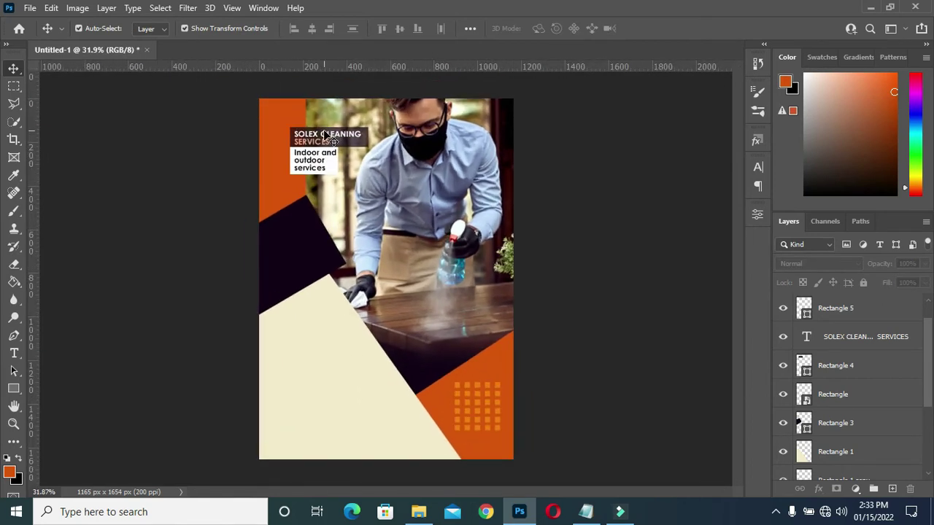
scroll(352, 182, "up", 1)
left_click_drag(735, 260, 739, 255)
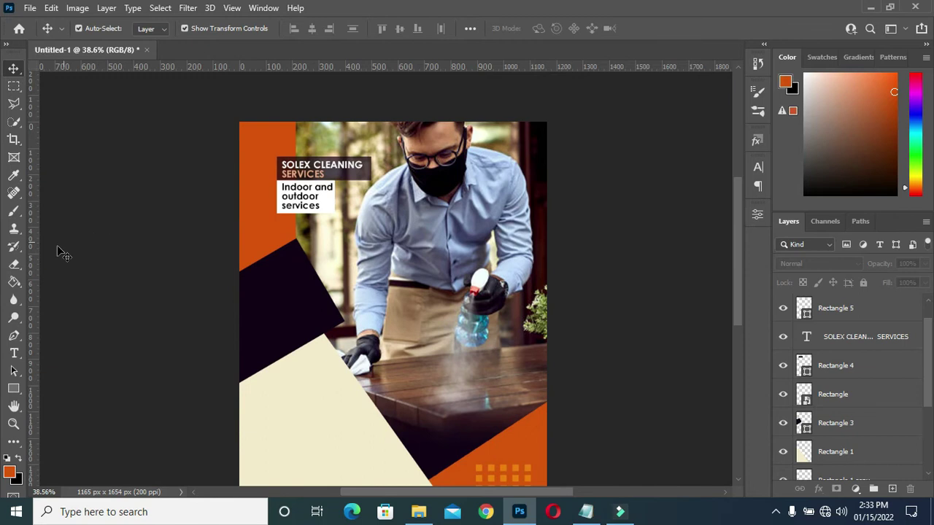
Step: Add black 'LOGO HERE' text to the flyer
left_click(14, 353)
key("ctrl+v")
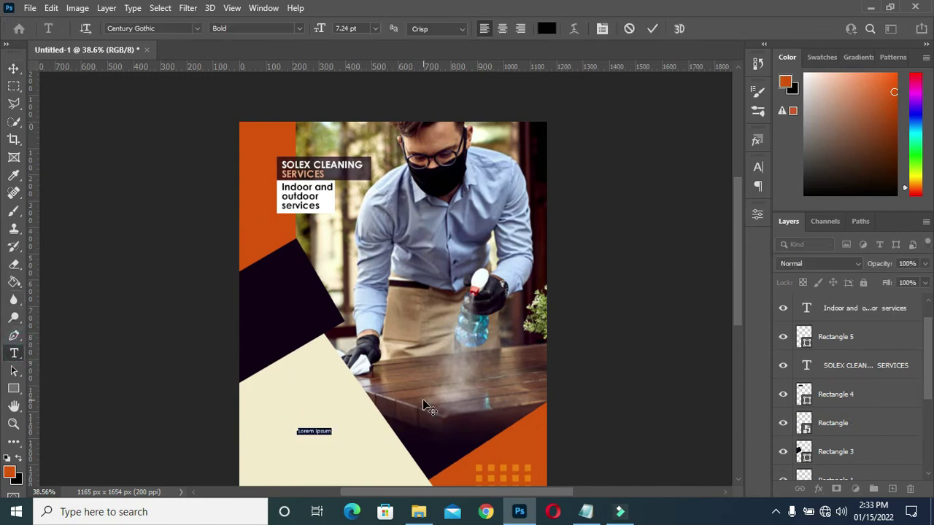
type("HERE")
left_click(654, 29)
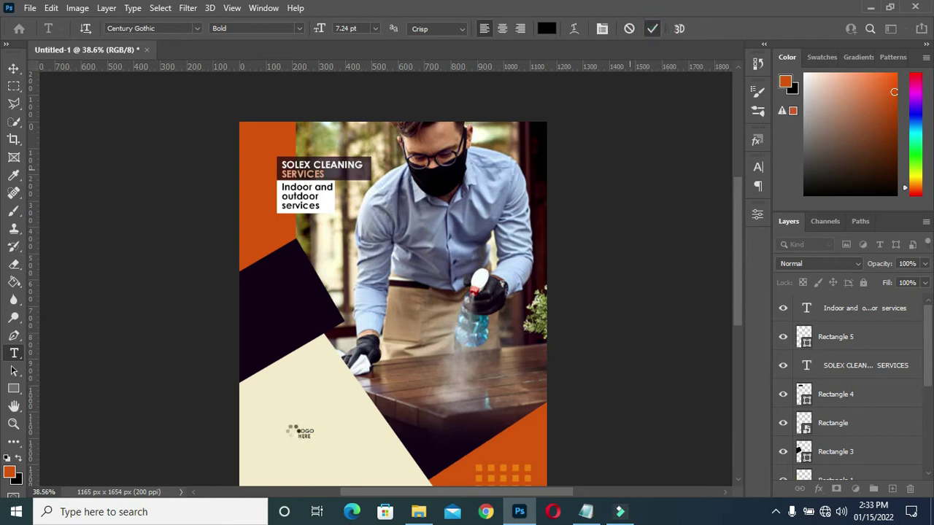
Step: Scale LOGO HERE up and move it to the flyer's top-left orange corner
key("v")
scroll(298, 427, "up", 2)
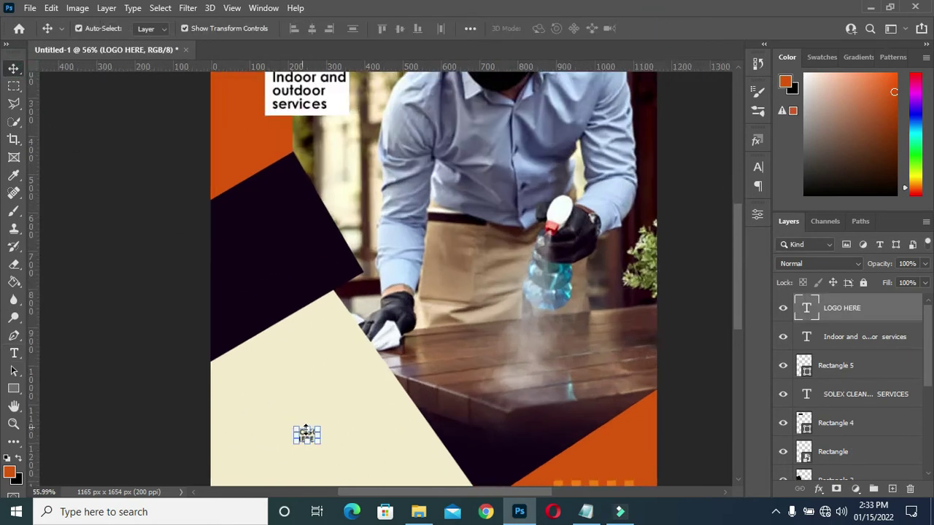
key("ctrl+t")
left_click_drag(293, 428, 269, 406)
scroll(738, 292, "up", 2)
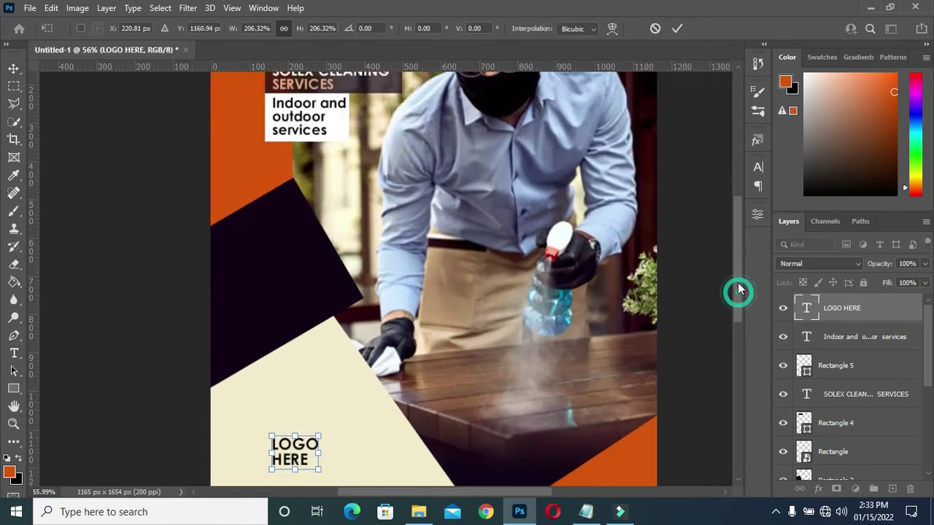
left_click_drag(303, 465, 246, 100)
scroll(735, 254, "up", 5)
left_click_drag(246, 207, 282, 177)
Step: Fine-tune LOGO HERE's size and position, then move its layer below SOLEX CLEANING
left_click_drag(280, 149, 276, 165)
key("Down")
key("Down")
key("Down")
key("Right")
key("Right")
scroll(316, 115, "down", 3)
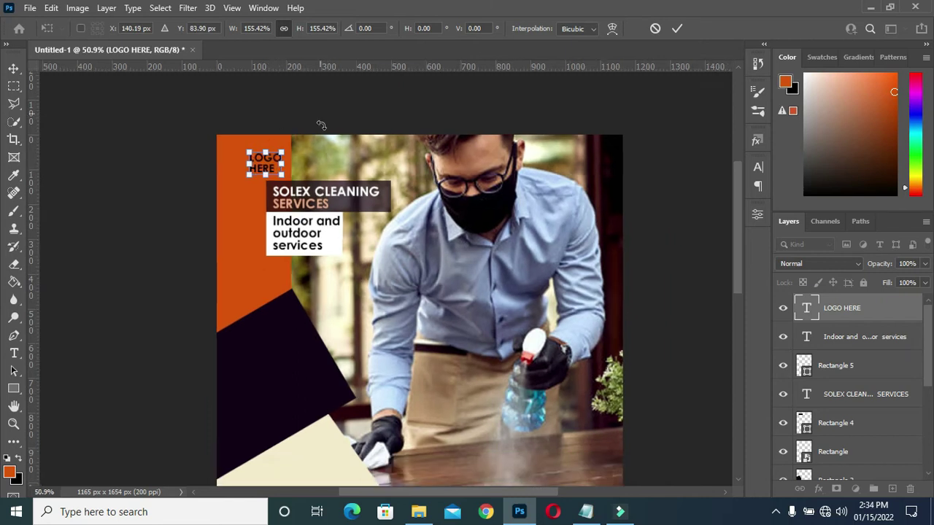
left_click_drag(265, 143, 261, 140)
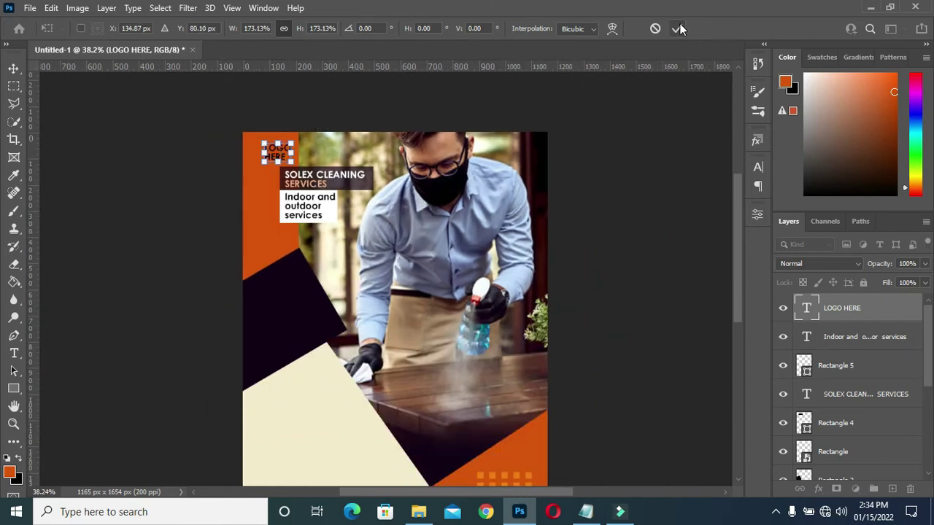
left_click(676, 28)
left_click_drag(862, 314, 857, 398)
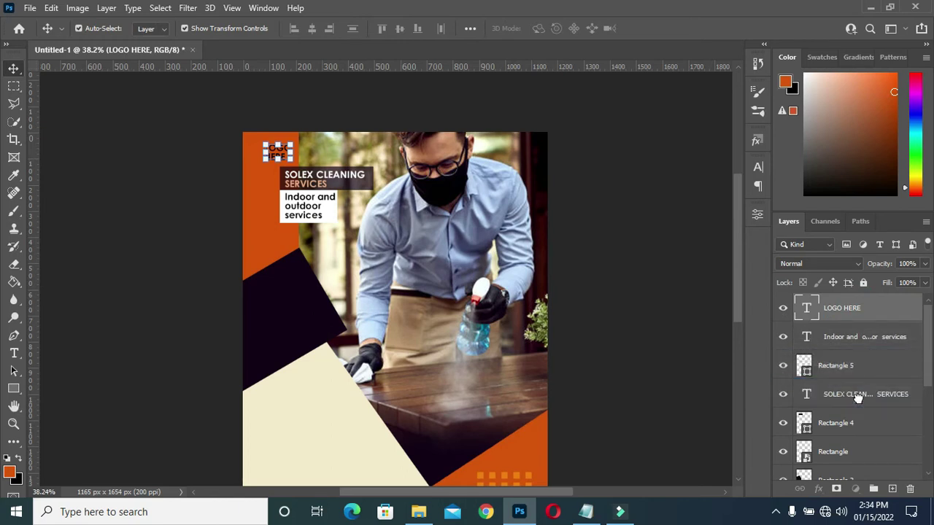
left_click(874, 343)
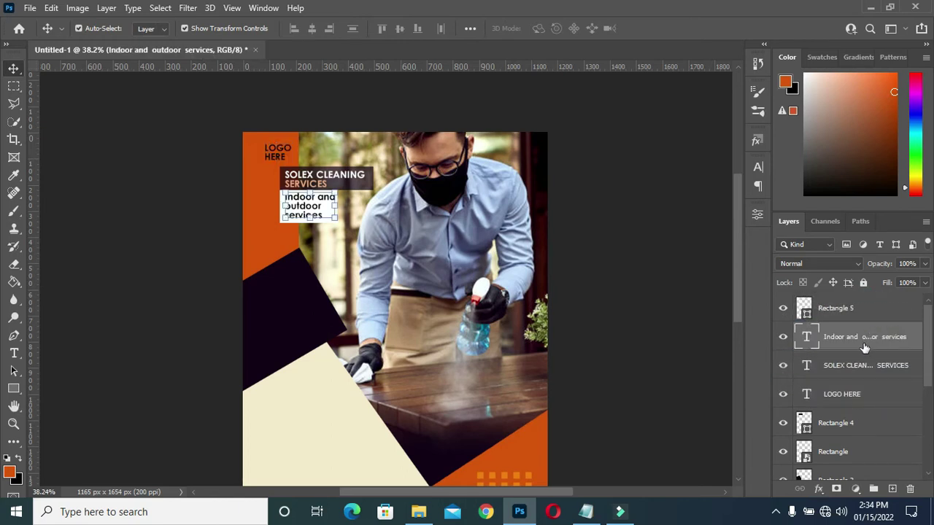
Step: Move the LOGO HERE layer below Rectangle 4
left_click(861, 394)
left_click_drag(862, 394, 861, 423)
scroll(883, 365, "down", 2)
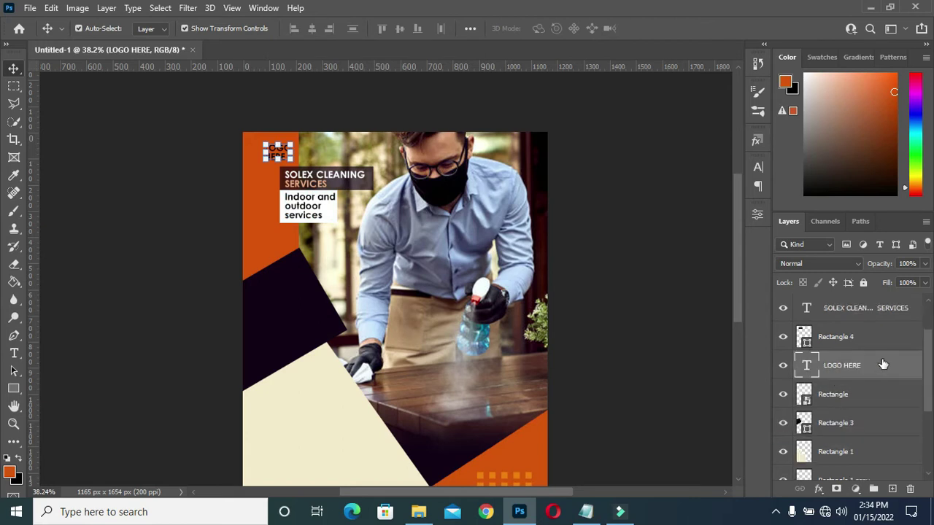
left_click(849, 398)
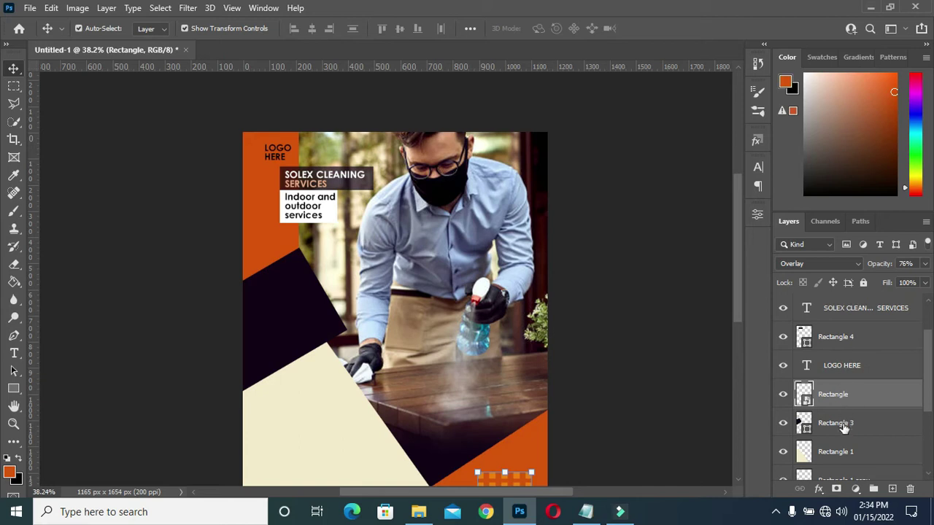
Step: Select LOGO HERE through the Indoor and outdoor services layer and group them as Group 1
left_click(841, 369)
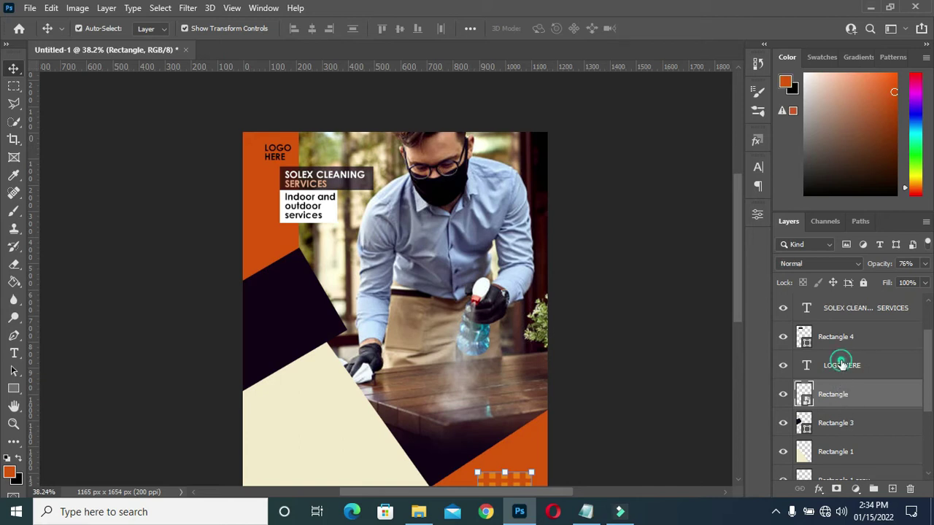
left_click(837, 404)
left_click(840, 368)
left_click(839, 369)
left_click(868, 363)
scroll(850, 315, "up", 2)
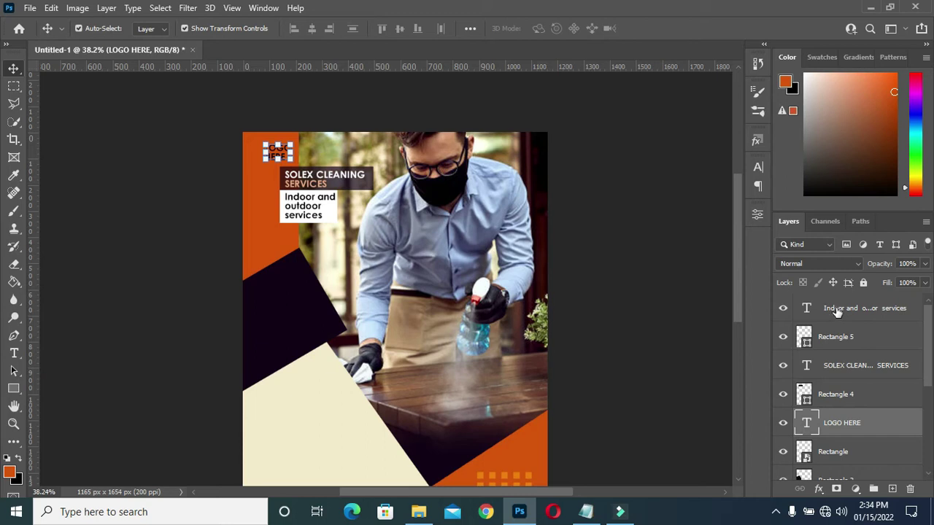
left_click(842, 310, "shift")
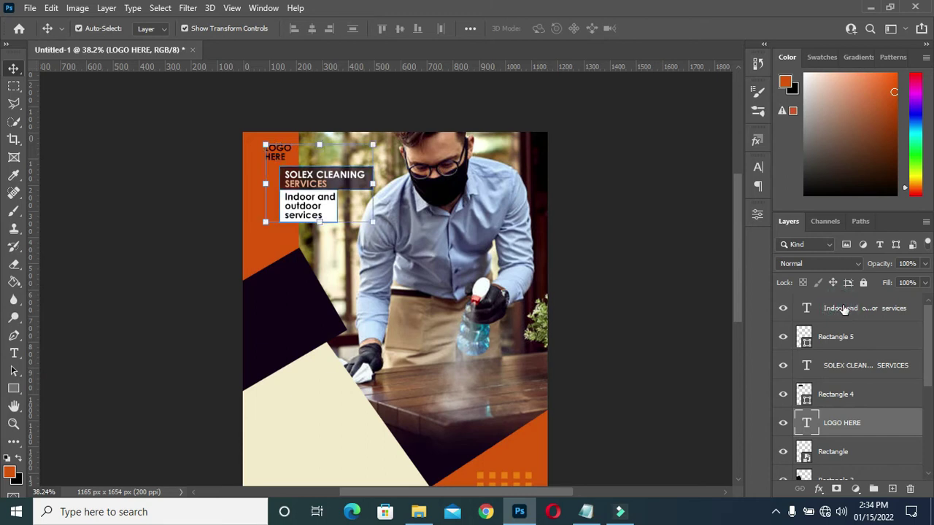
key("ctrl+g")
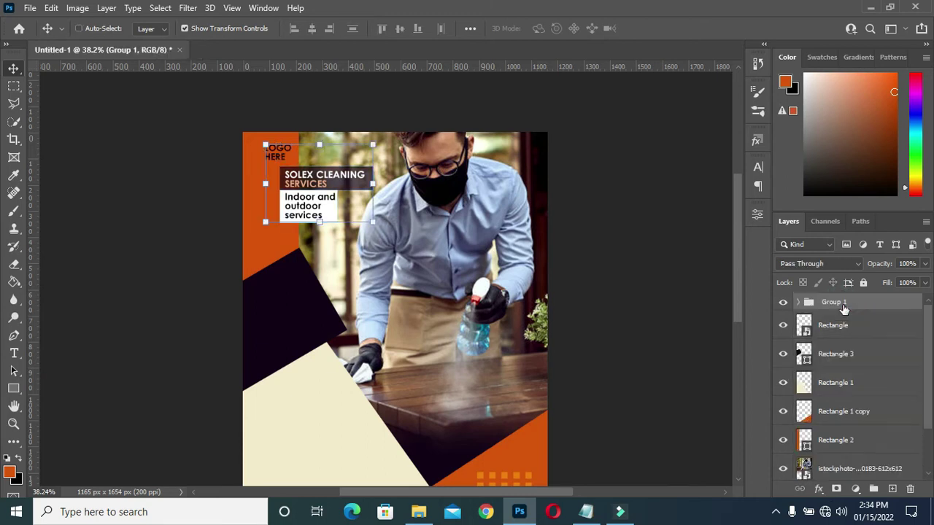
Step: Name Group 1 'Company name' and bring the Solex Cleaning notes forward
double_click(832, 303)
key("Return")
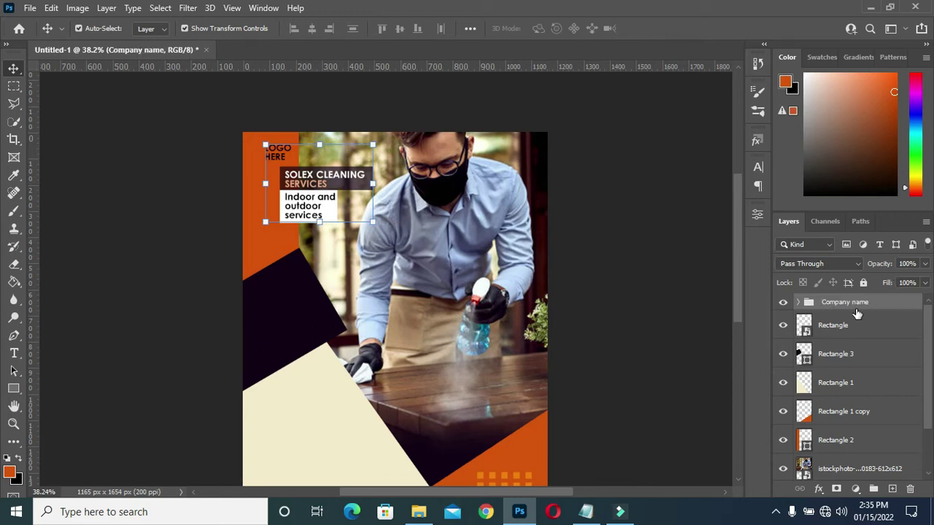
left_click(667, 267)
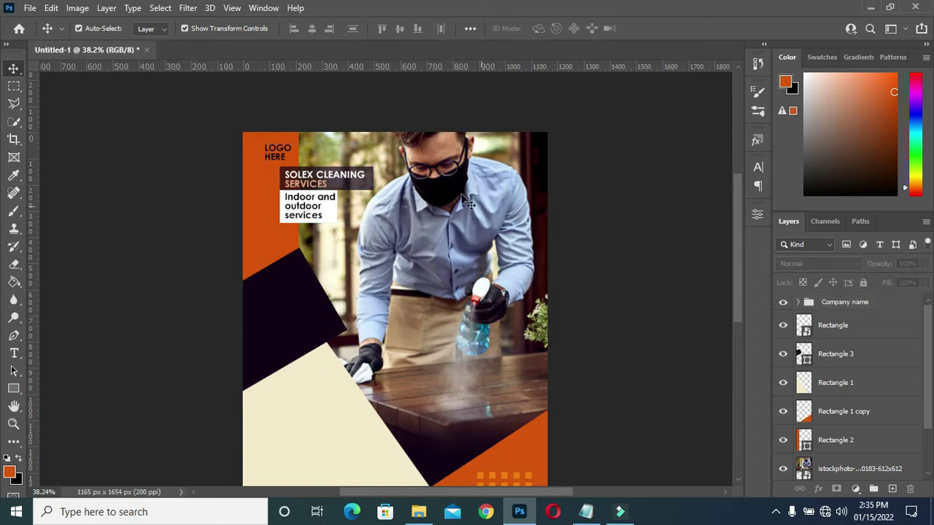
scroll(380, 182, "down", 1)
scroll(380, 182, "down", 1)
scroll(568, 195, "up", 2)
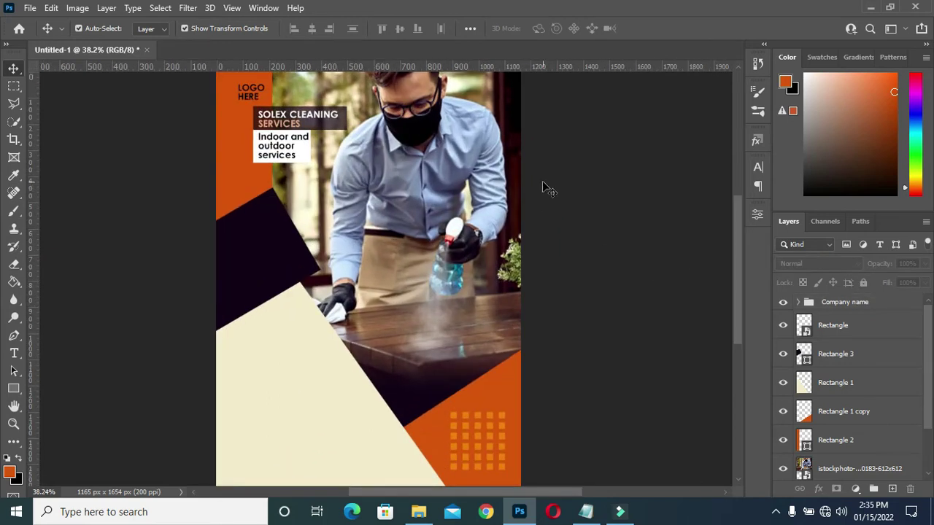
left_click_drag(738, 280, 740, 261)
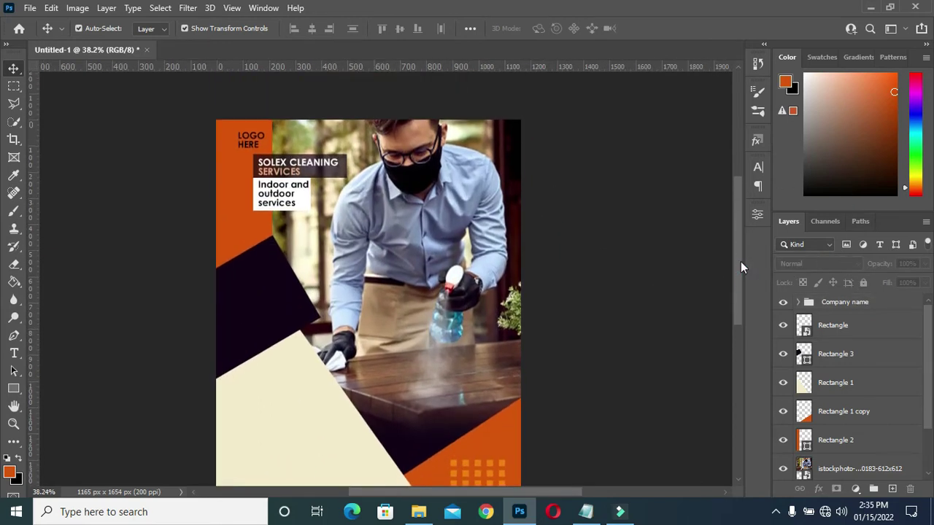
scroll(601, 226, "down", 1)
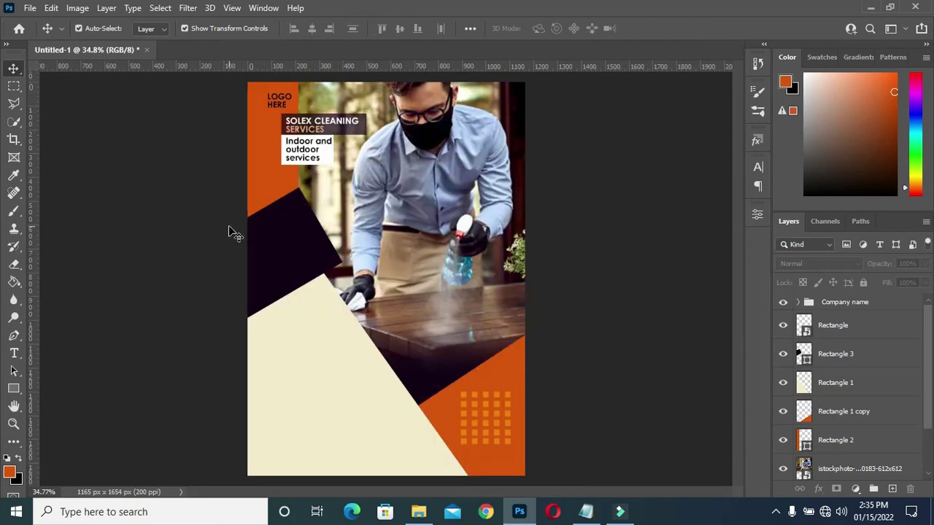
left_click(586, 512)
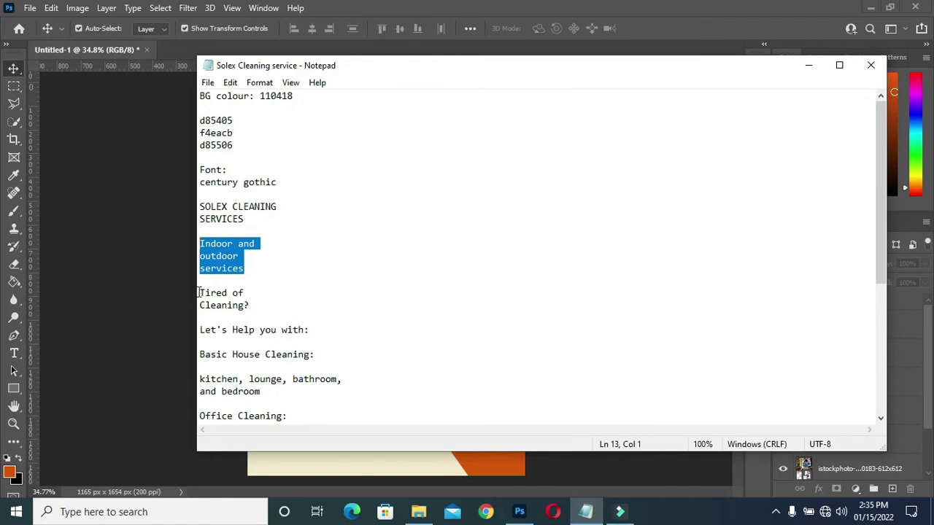
Step: Paste 'Tired of Cleaning?' from the notes as new text on the cream panel
left_click_drag(199, 293, 252, 306)
key("ctrl+c")
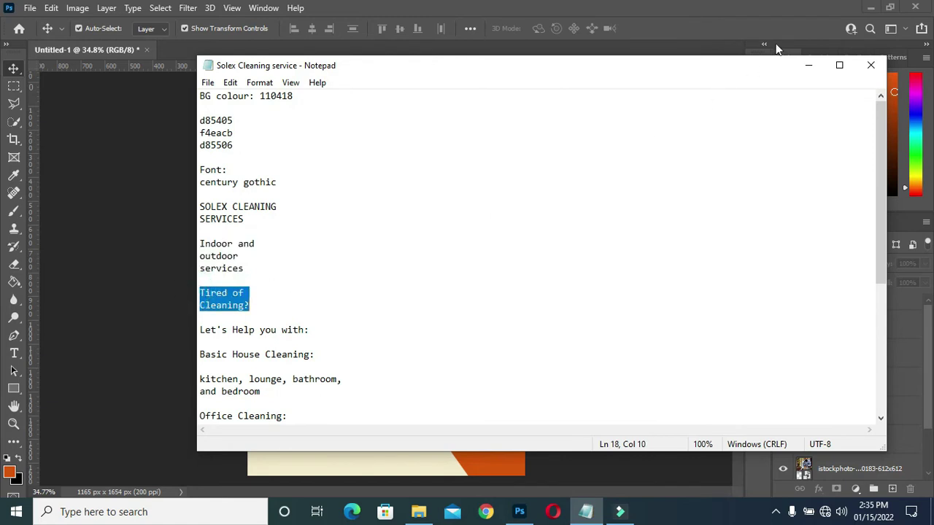
left_click(808, 66)
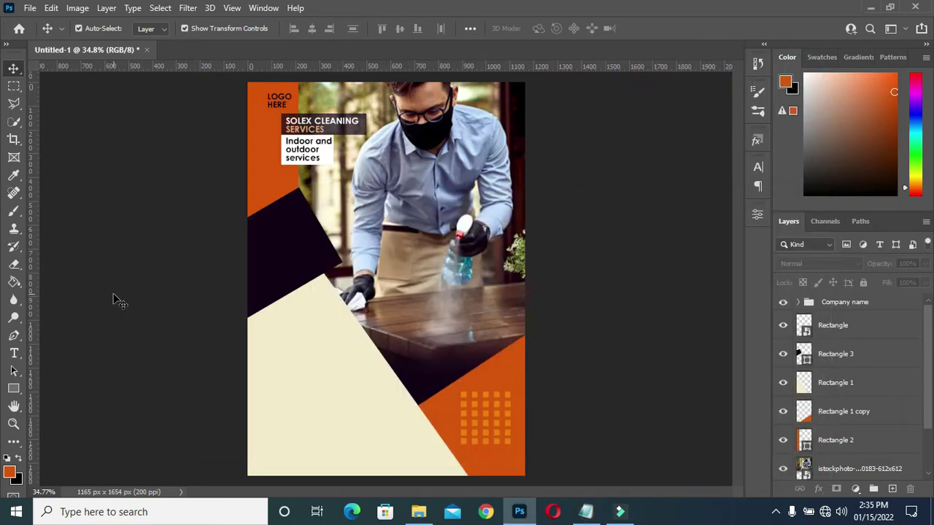
key("t")
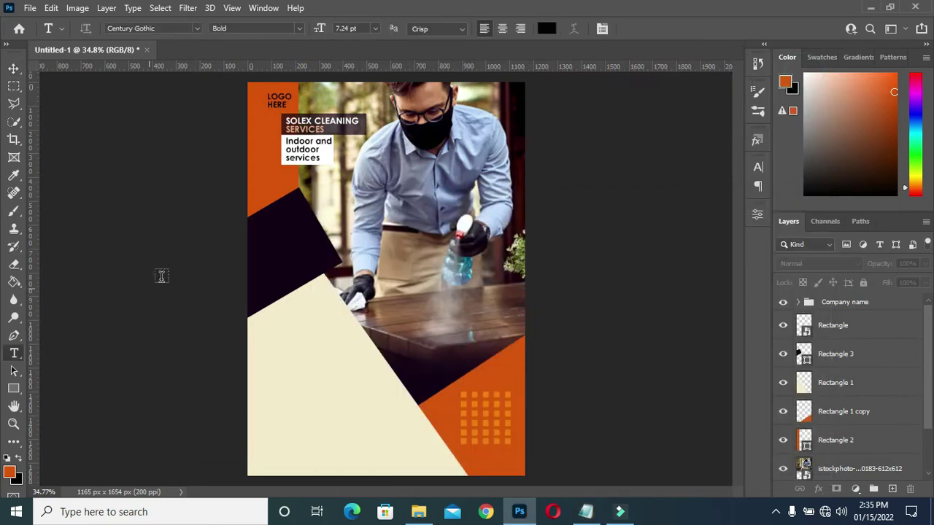
left_click(267, 326)
key("ctrl+v")
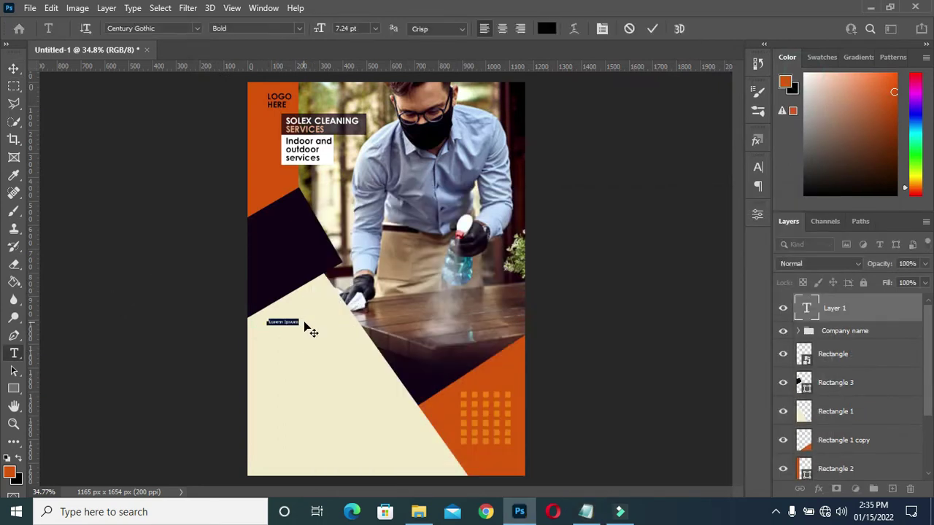
key("ctrl+v")
left_click(653, 29)
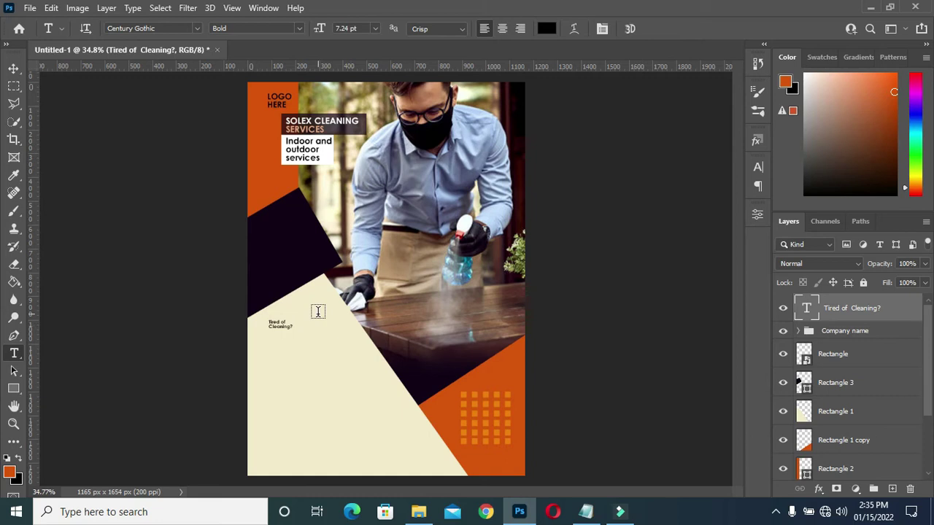
Step: Enlarge the 'Tired of Cleaning?' text on the cream panel's upper edge
key("v")
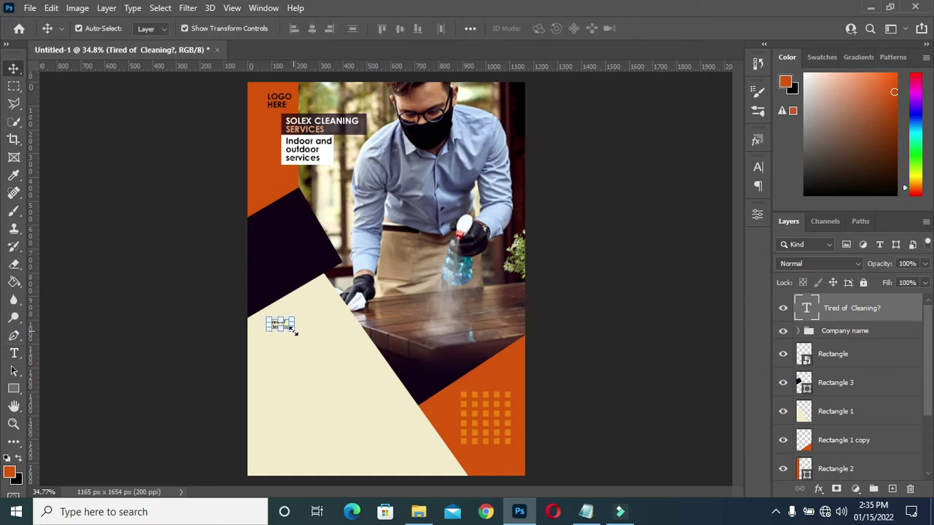
left_click_drag(291, 330, 338, 318)
left_click(677, 28)
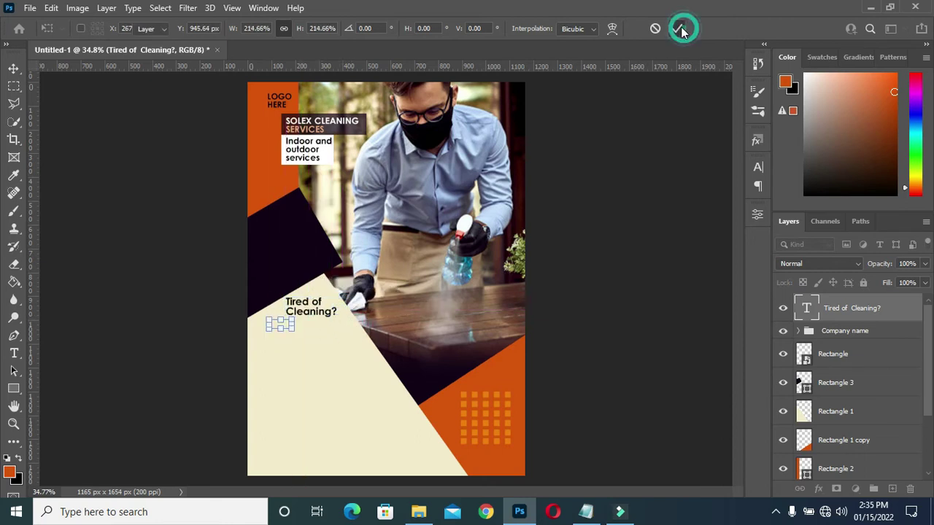
left_click(629, 169)
scroll(459, 250, "down", 1)
scroll(459, 251, "down", 1)
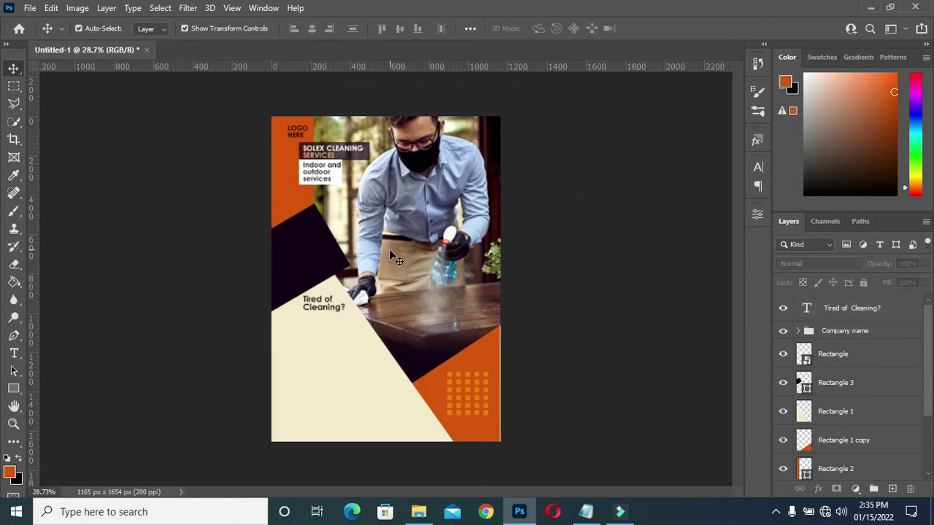
Step: Nudge the heading and services blocks of the Company name group two steps left
scroll(322, 312, "up", 2)
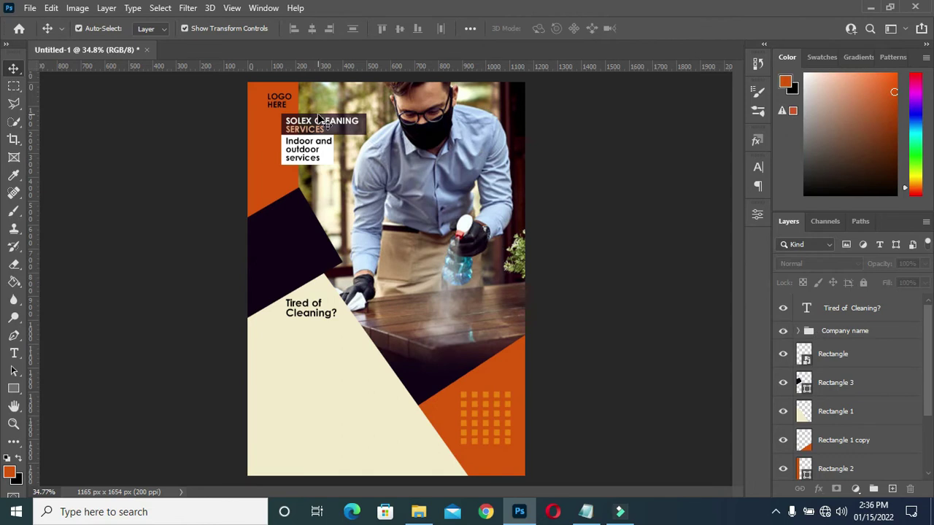
left_click(364, 130)
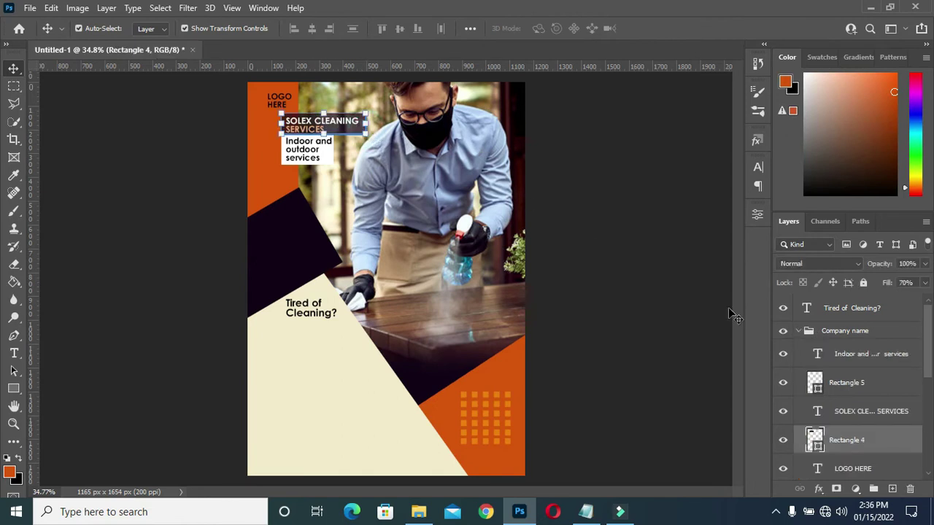
left_click(854, 355, "shift")
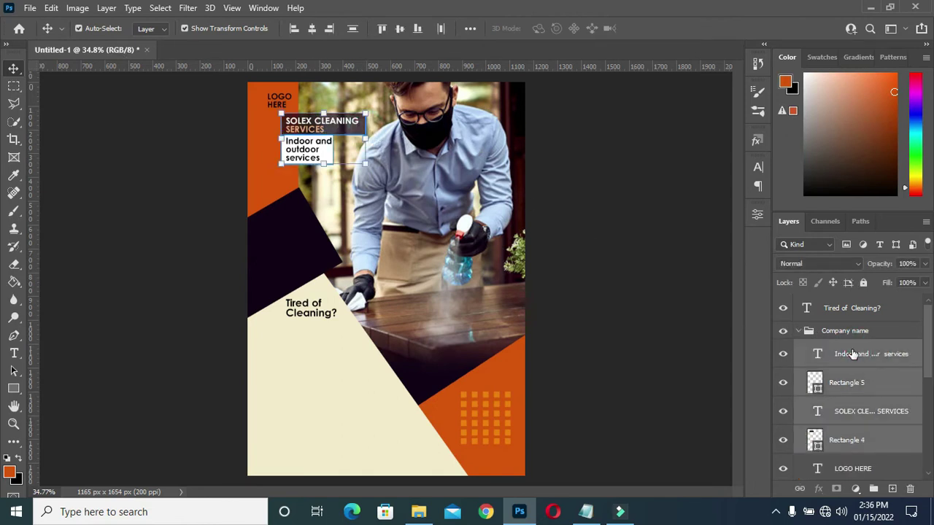
key("Left")
key("Left")
key("Left")
key("Left")
key("Left")
key("Left")
key("Left")
key("Left")
key("Left")
key("Left")
key("Left")
key("Left")
key("Left")
key("Left")
key("Left")
key("Left")
key("Left")
key("Left")
key("Left")
key("Left")
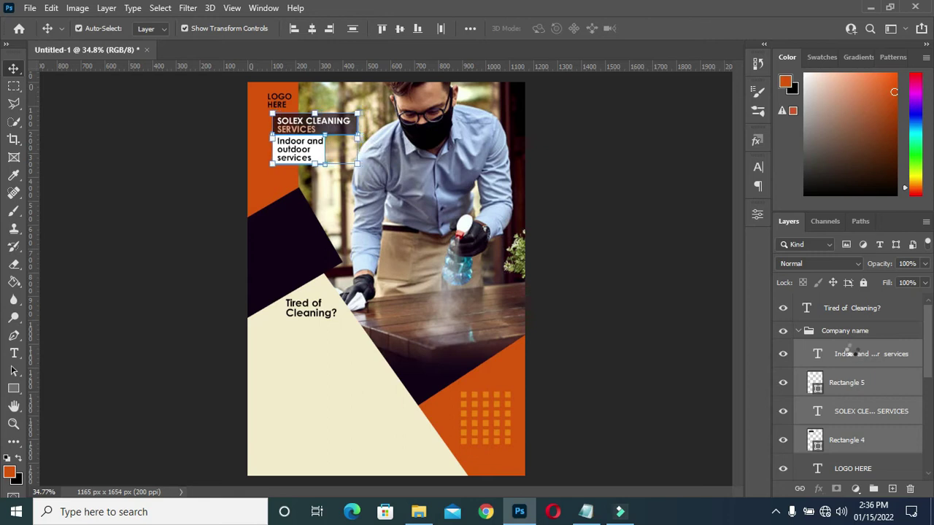
key("Left")
key("Left")
key("Left")
key("Left")
key("Left")
key("Left")
left_click(655, 267)
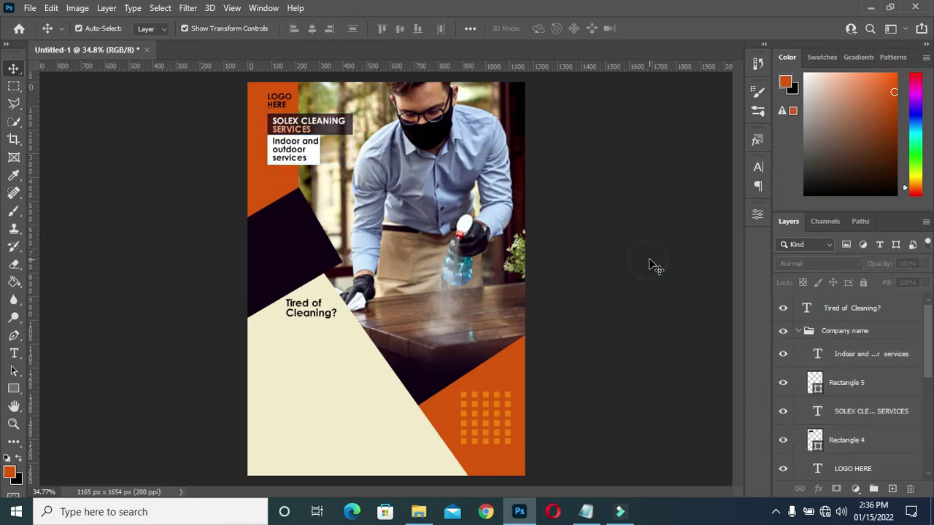
Step: Move 'Tired of Cleaning?' slightly left and down, then bring up the Notepad notes
key("ctrl+minus")
left_click_drag(316, 313, 313, 323)
left_click(578, 264)
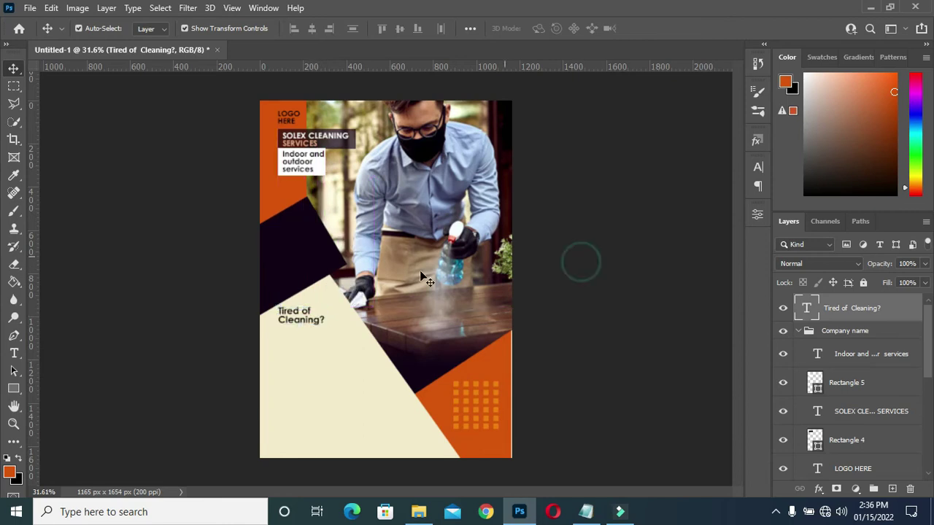
scroll(351, 290, "up", 2)
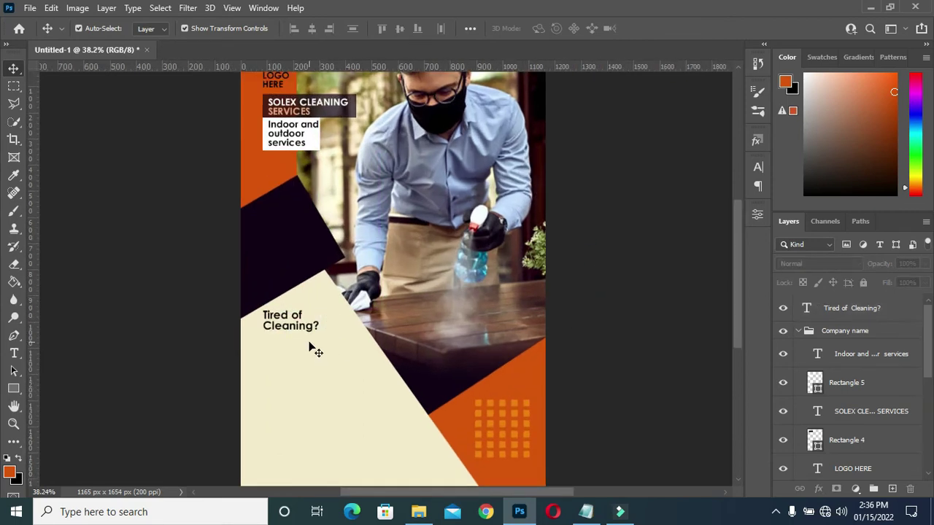
left_click(591, 515)
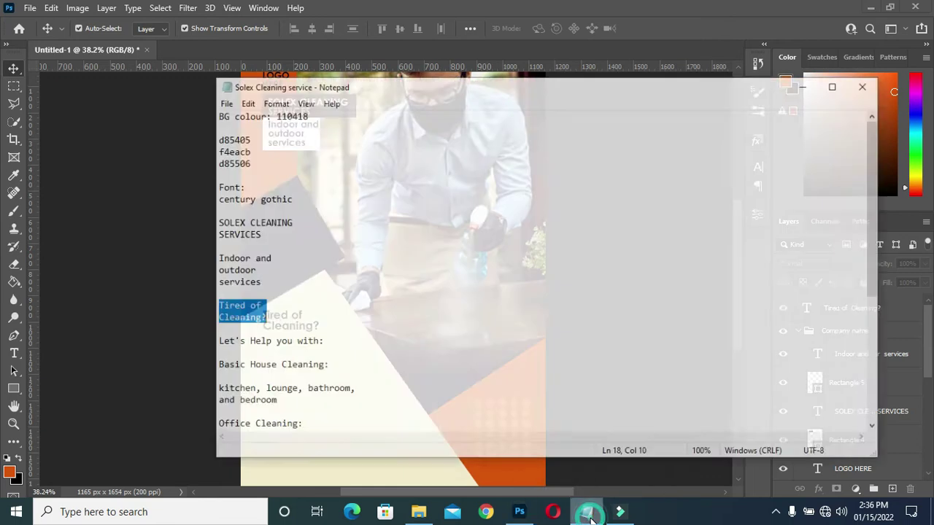
Step: Add 'Let's Help you with:' below the heading via a duplicated 'Tired of Cleaning?' layer
left_click_drag(319, 330, 200, 330)
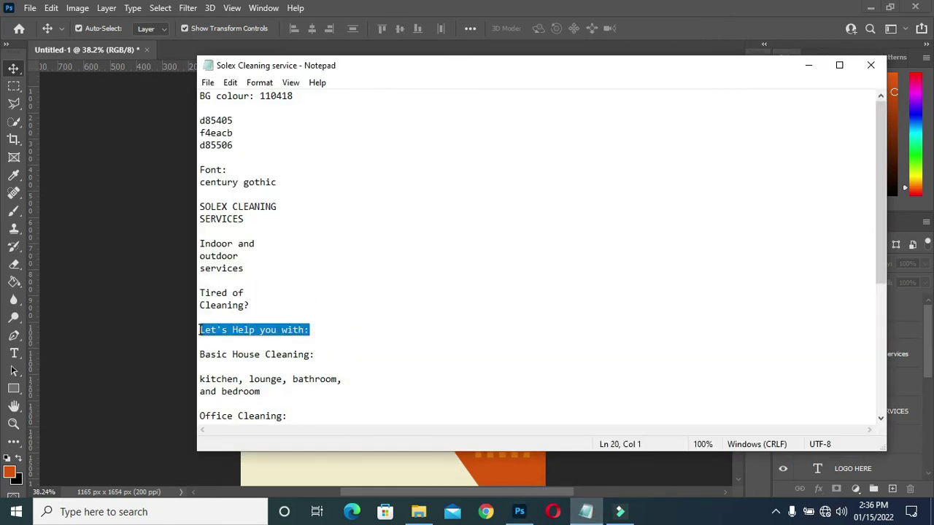
left_click(809, 65)
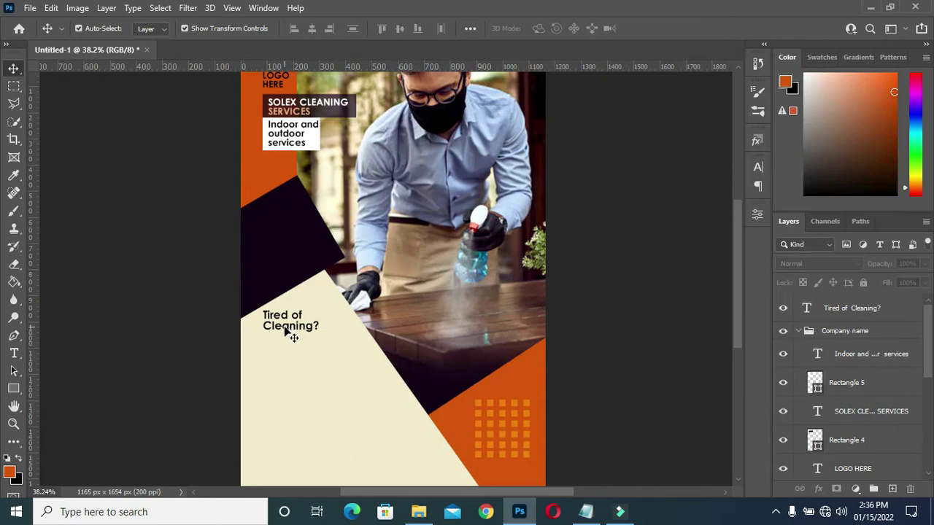
left_click(290, 332)
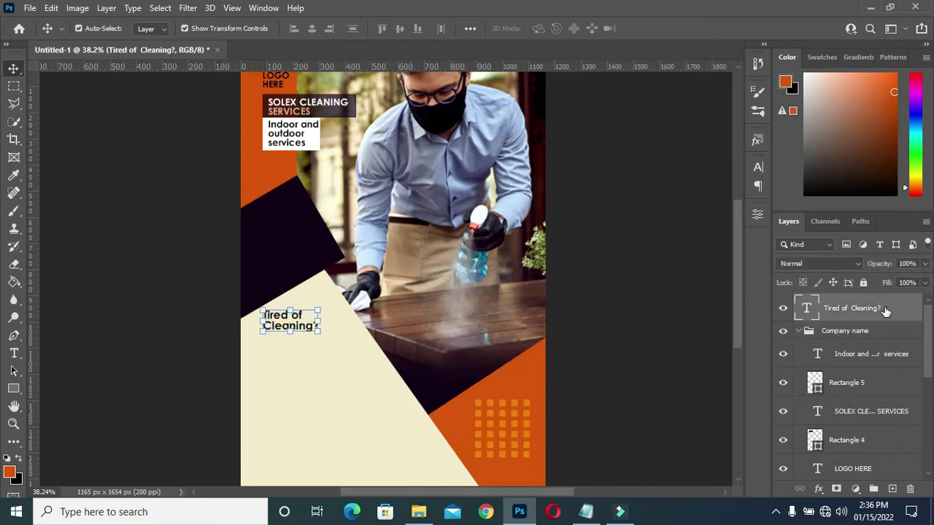
left_click(801, 331)
left_click_drag(880, 309, 850, 319)
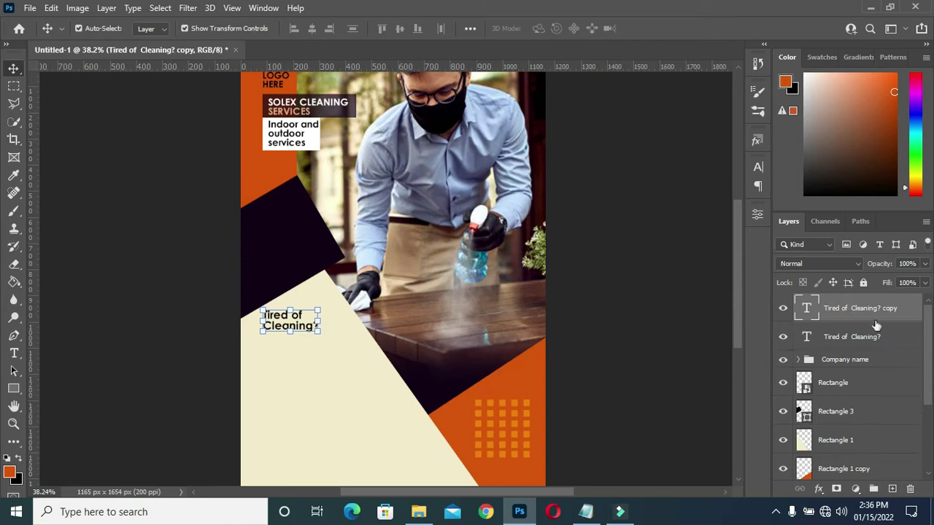
left_click_drag(279, 321, 281, 348)
double_click(286, 344)
key("ctrl+a")
key("ctrl+v")
key("ctrl+Return")
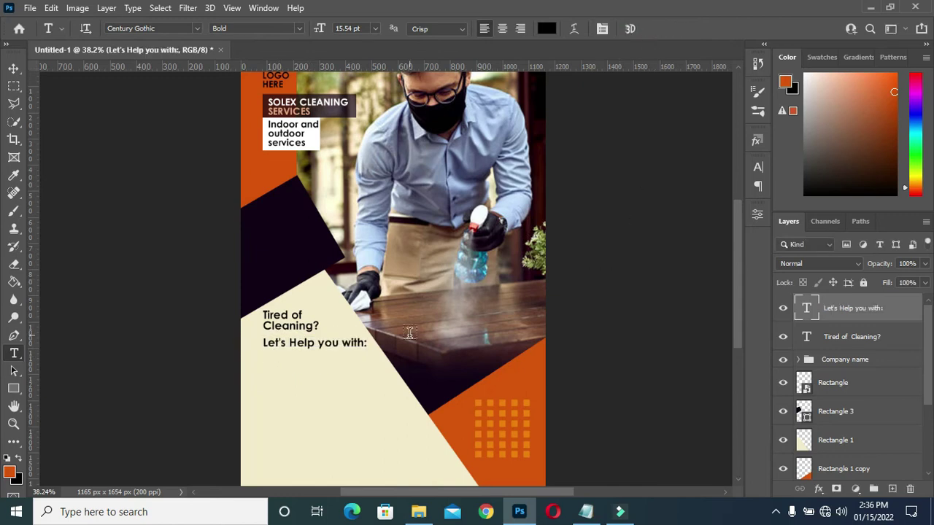
Step: Copy the 'Basic House Cleaning:' line from the notes and duplicate the 'Let's Help you with:' layer
left_click(586, 512)
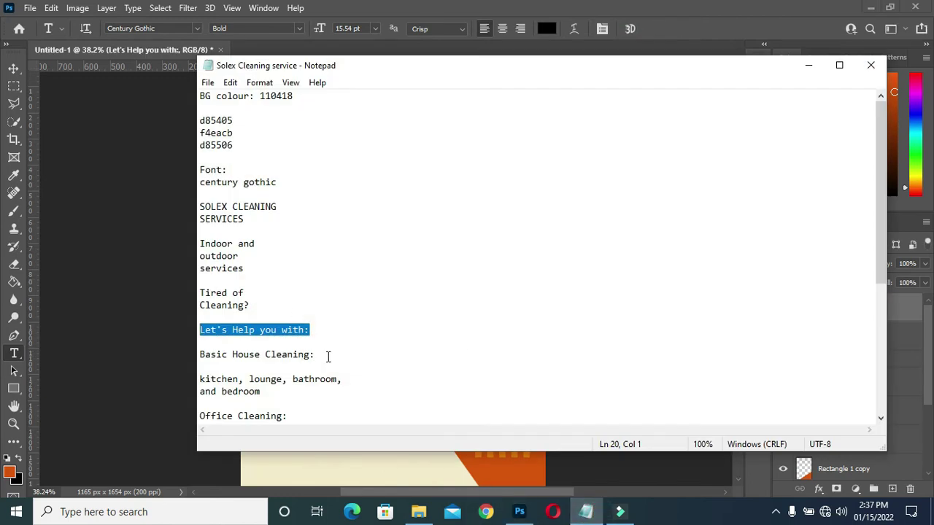
left_click_drag(318, 356, 205, 345)
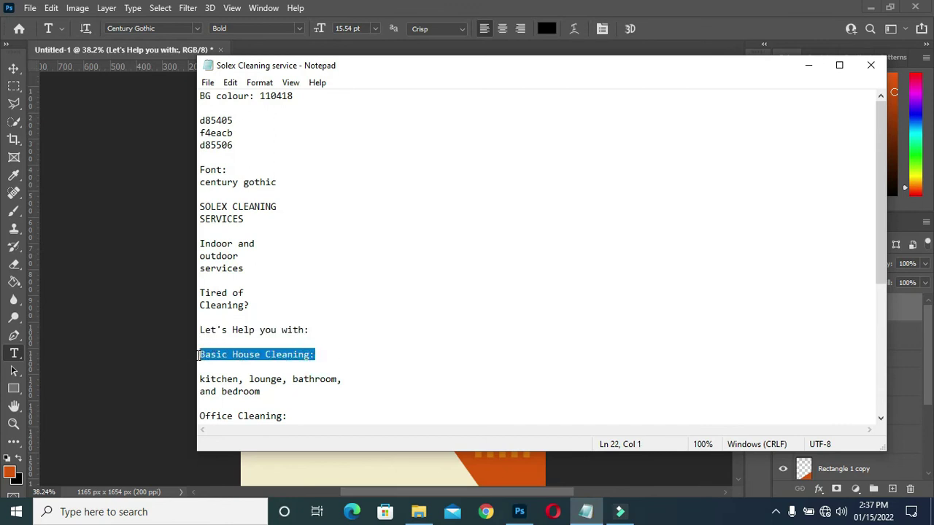
left_click(813, 65)
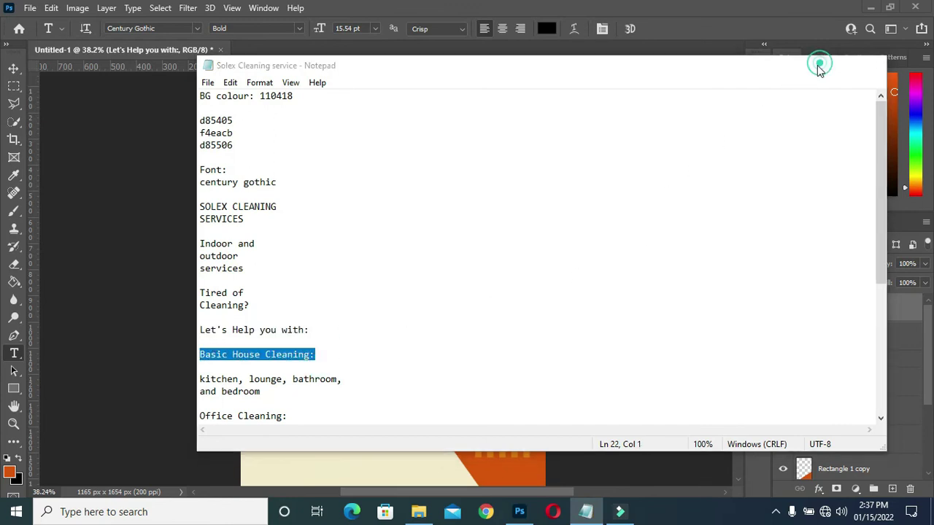
left_click_drag(868, 308, 893, 488)
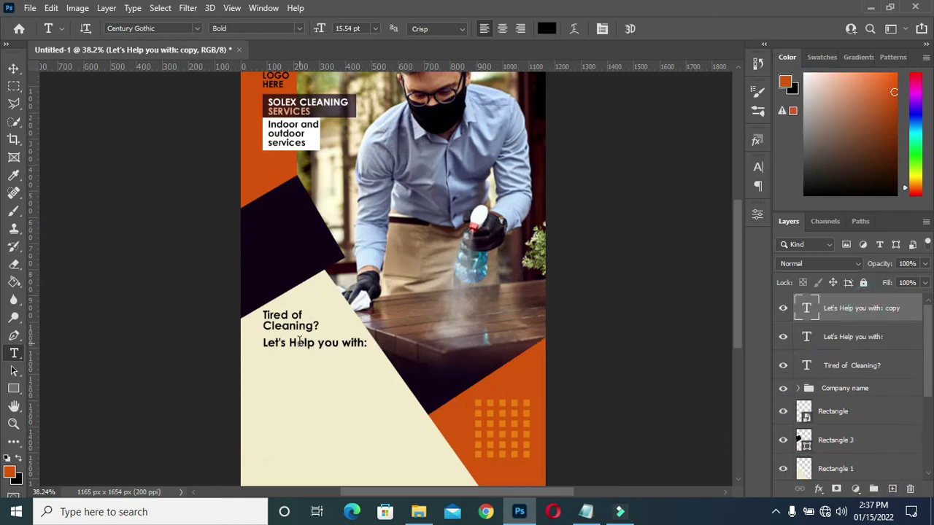
Step: Move the copy 48 px down and retype it as 'Basic House Cleaning:'
mouse_move(306, 353)
left_mouse_down()
mouse_move(306, 368)
mouse_move(310, 360)
left_mouse_up()
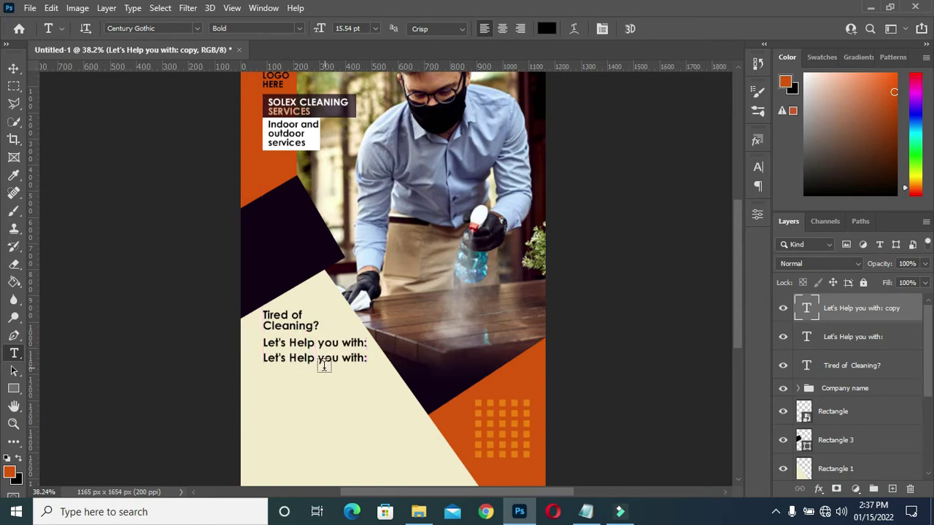
left_click(309, 362)
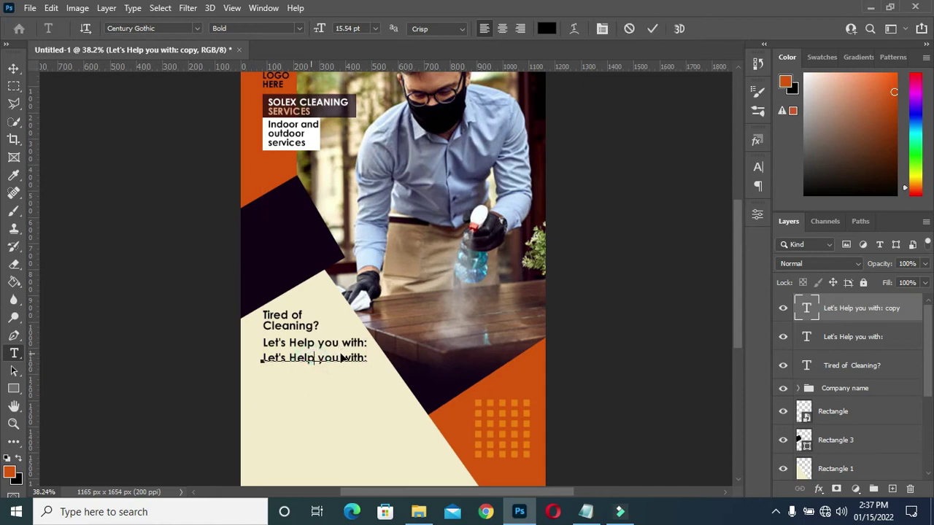
left_click_drag(263, 358, 367, 353)
type("Basic House Cleaning:")
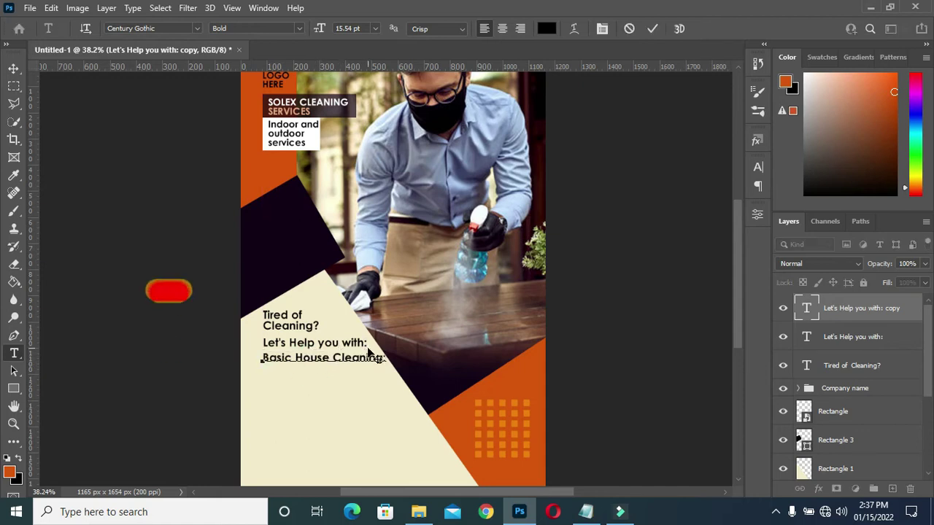
left_click(13, 67)
Step: Scale 'Basic House Cleaning:' down to about 84%, nudge both lines down, then shrink it further
left_click_drag(384, 363, 365, 359)
scroll(365, 360, "up", 2)
left_click(850, 337, "shift")
key("shift+Down")
left_click(717, 340)
left_click(319, 366)
left_click_drag(363, 366, 355, 362)
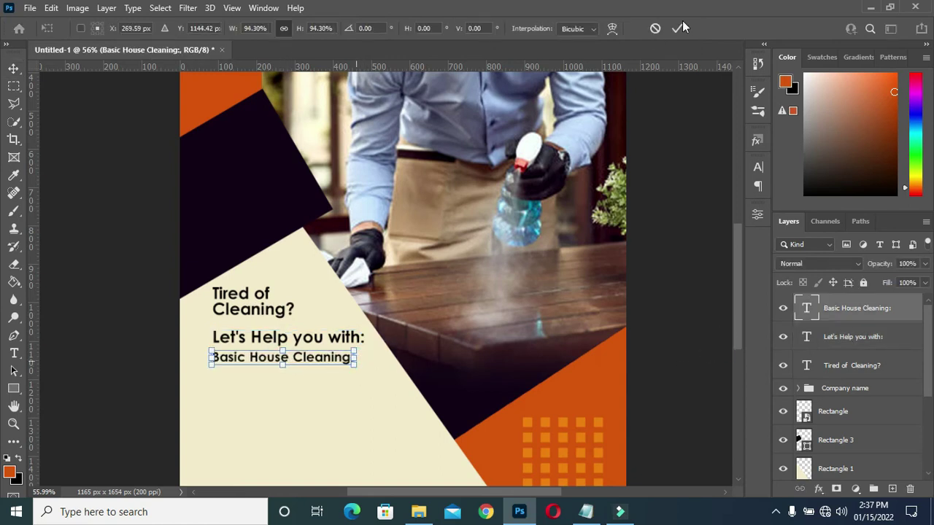
key("Return")
double_click(323, 361)
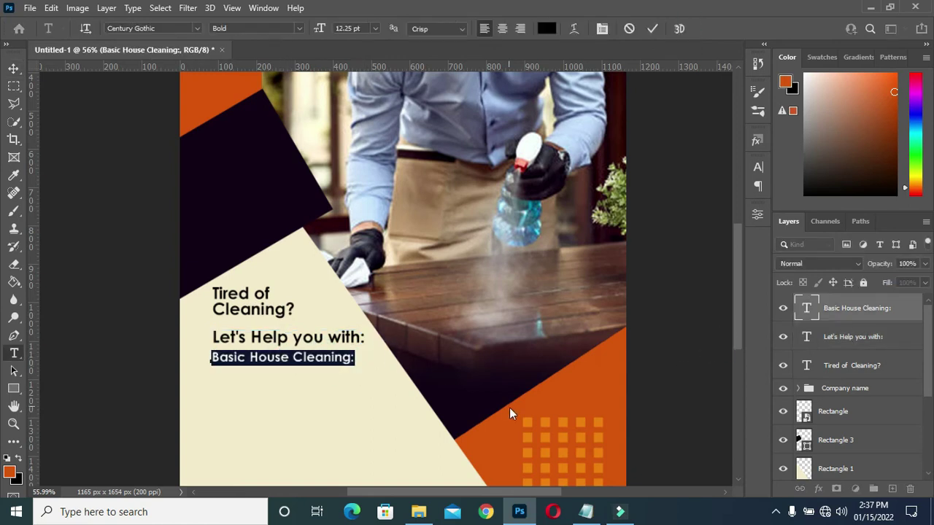
left_click(592, 515)
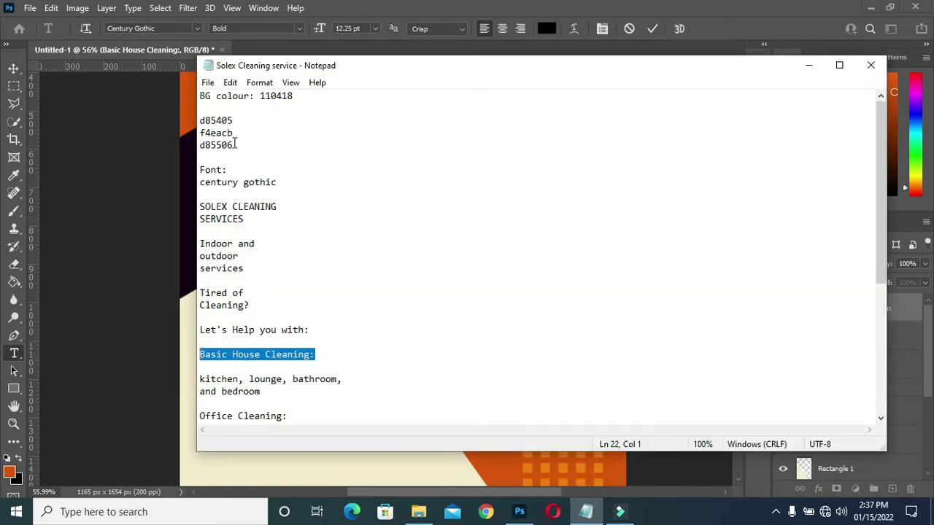
Step: Colour the 'Basic House Cleaning:' text orange d85506, copied from the notes
left_click_drag(235, 145, 198, 145)
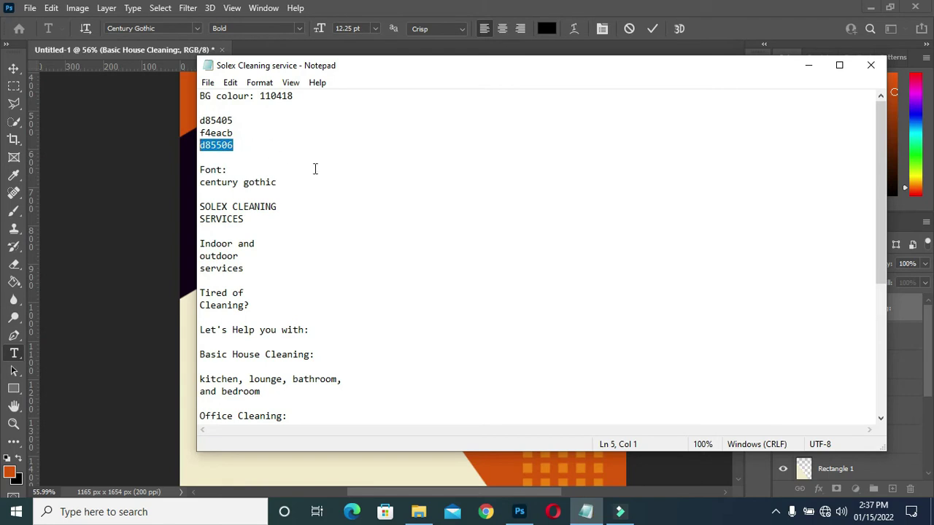
left_click(808, 65)
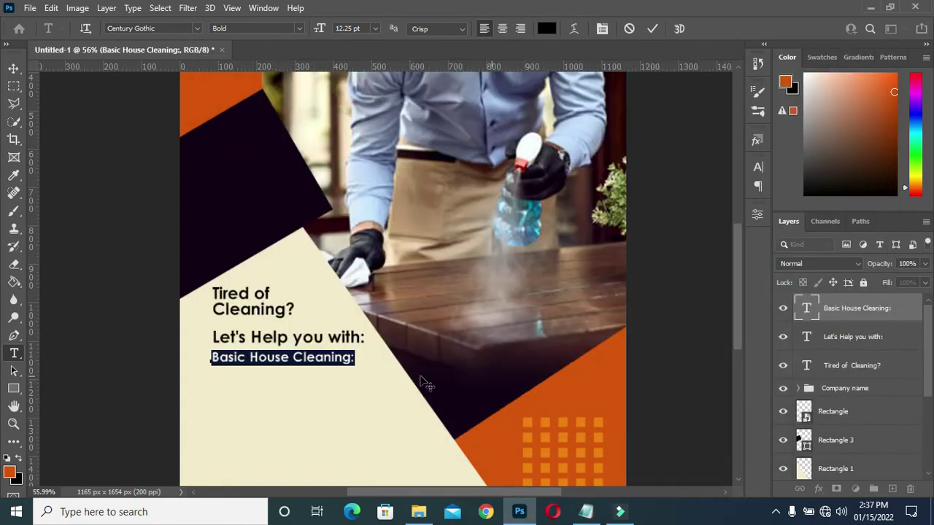
left_click(547, 29)
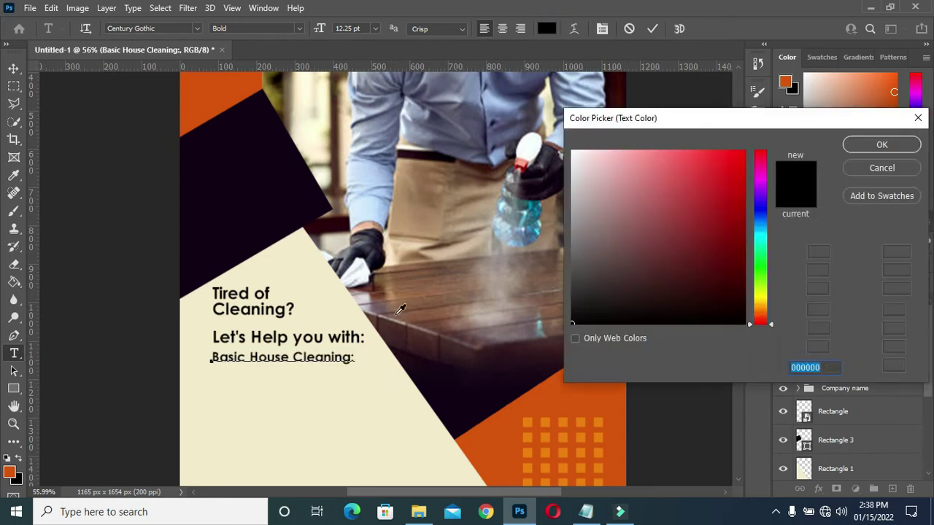
key("ctrl+v")
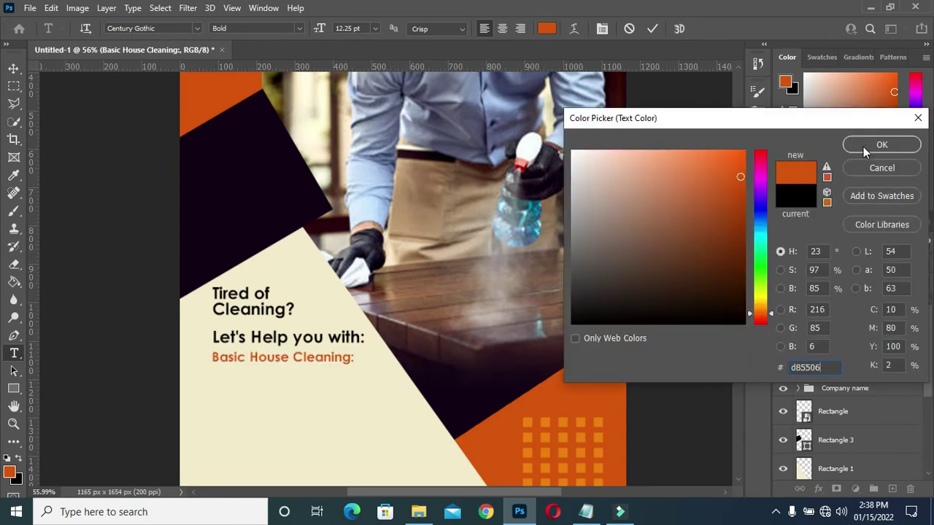
left_click(901, 144)
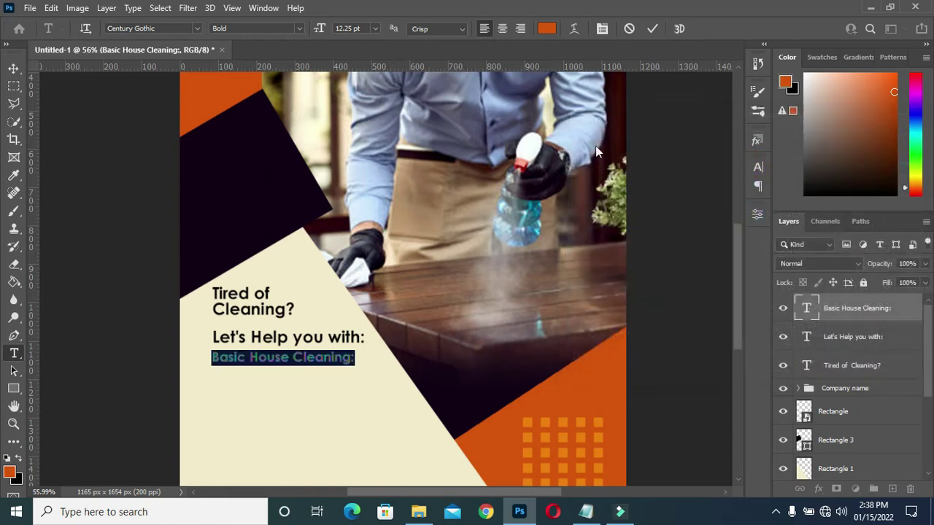
left_click(652, 29)
key("v")
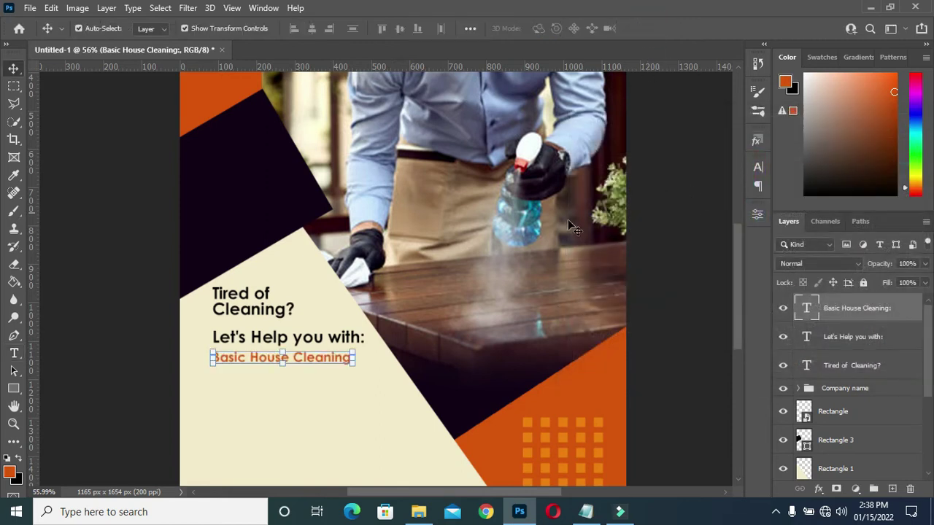
scroll(430, 332, "down", 2)
left_click(340, 314)
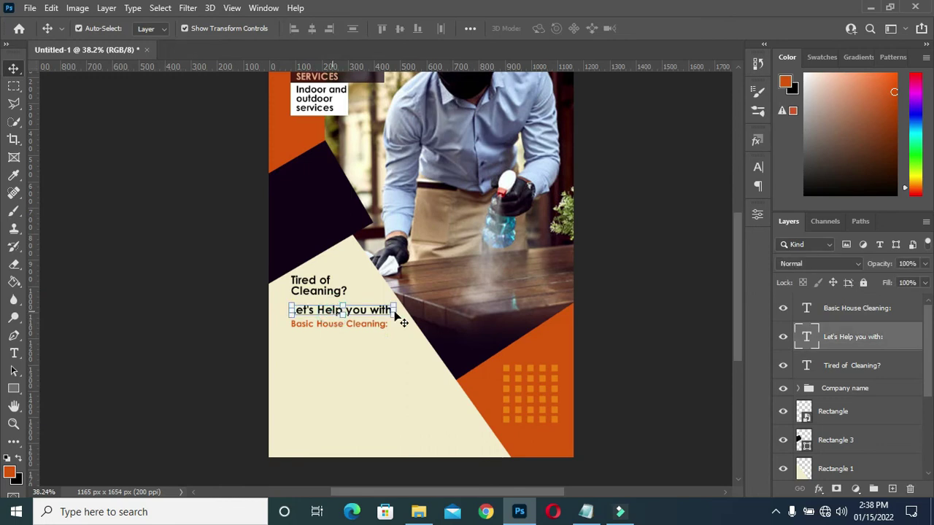
Step: Duplicate the "Let's Help you with:" text layer and move the copy below the Basic House Cleaning heading
left_click(663, 280)
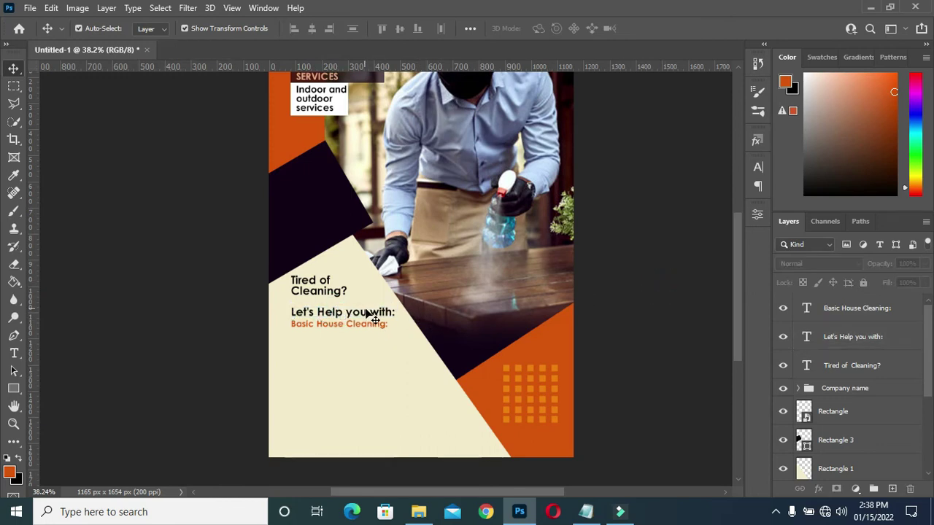
left_click(374, 318)
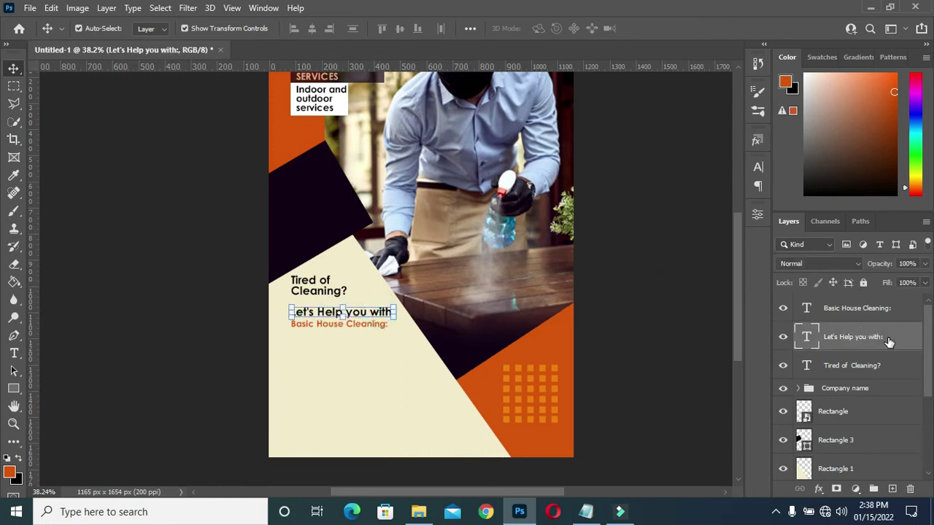
key("ctrl+j")
left_click_drag(888, 340, 867, 299)
left_click_drag(362, 315, 363, 339)
Step: Replace the duplicate's text with "kitchen, lounge, bathroom, and bedroom" copied from the Notepad notes
left_click(583, 509)
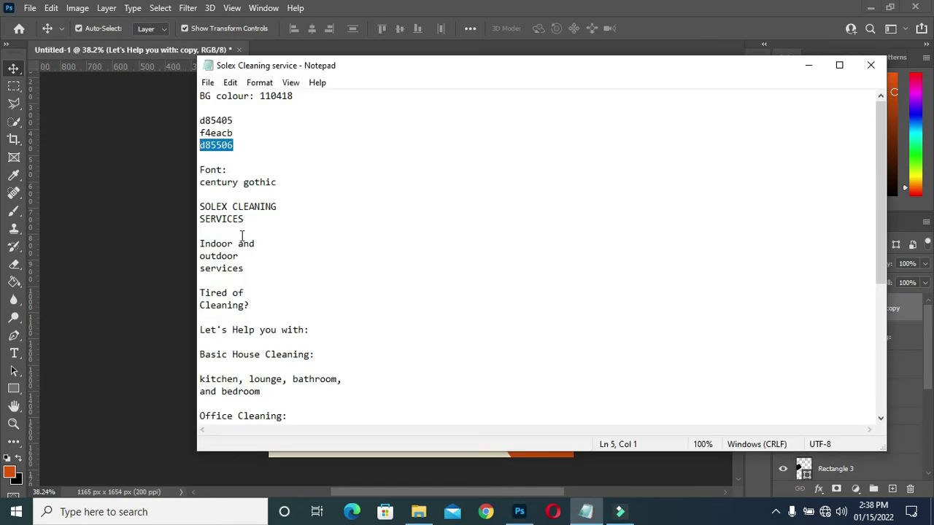
scroll(294, 325, "down", 1)
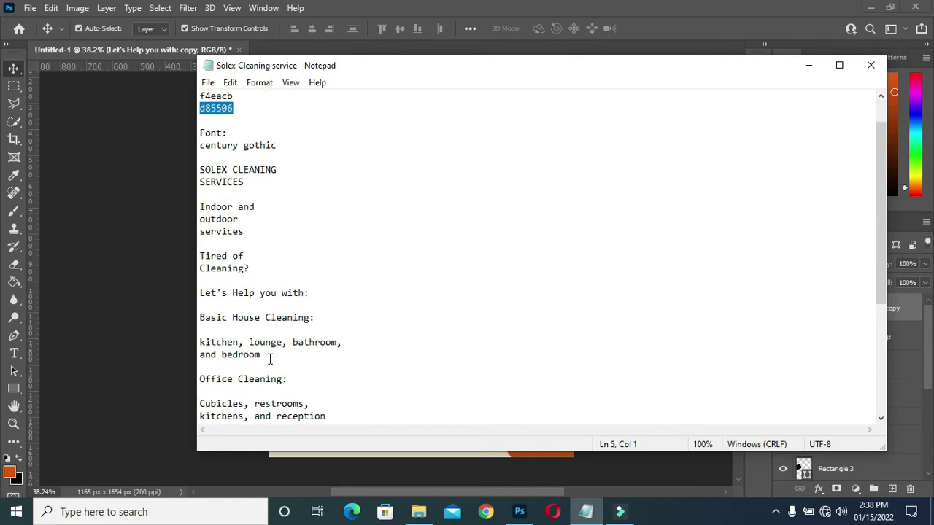
left_click_drag(261, 355, 199, 342)
key("ctrl+c")
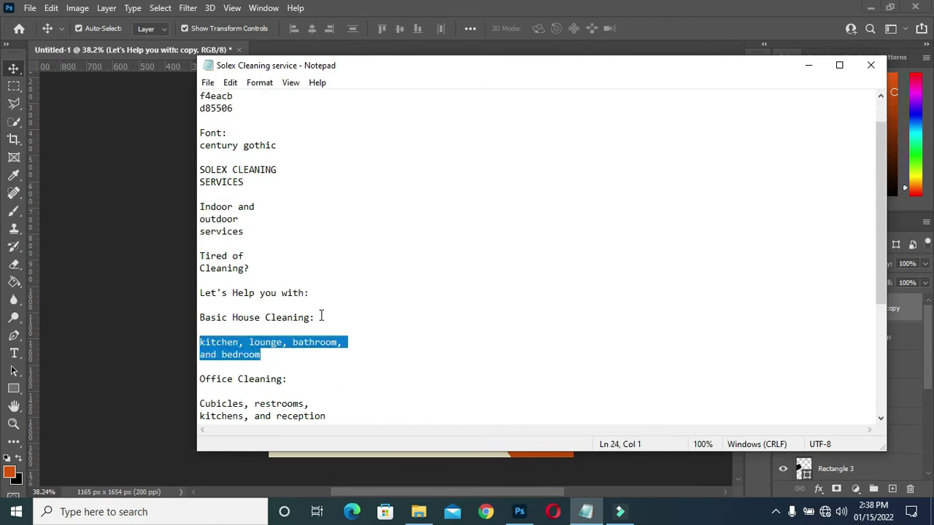
left_click(808, 65)
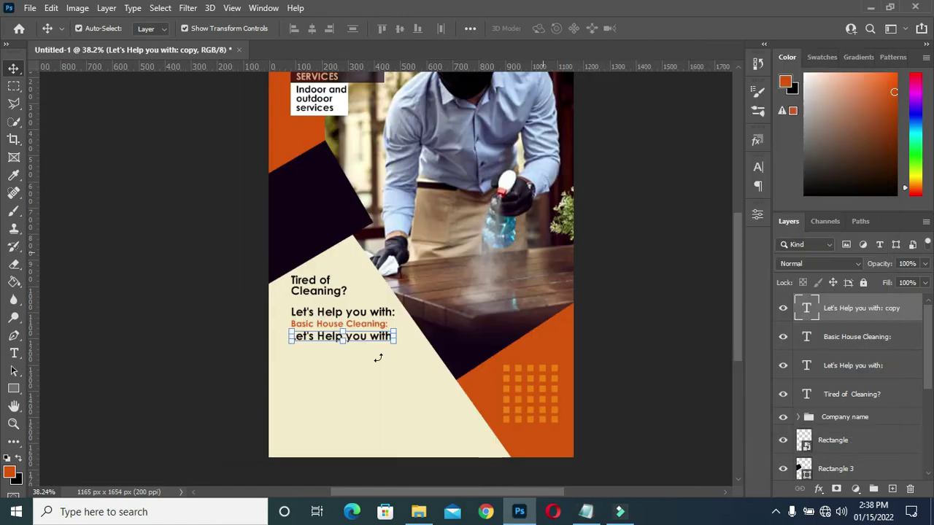
double_click(328, 338)
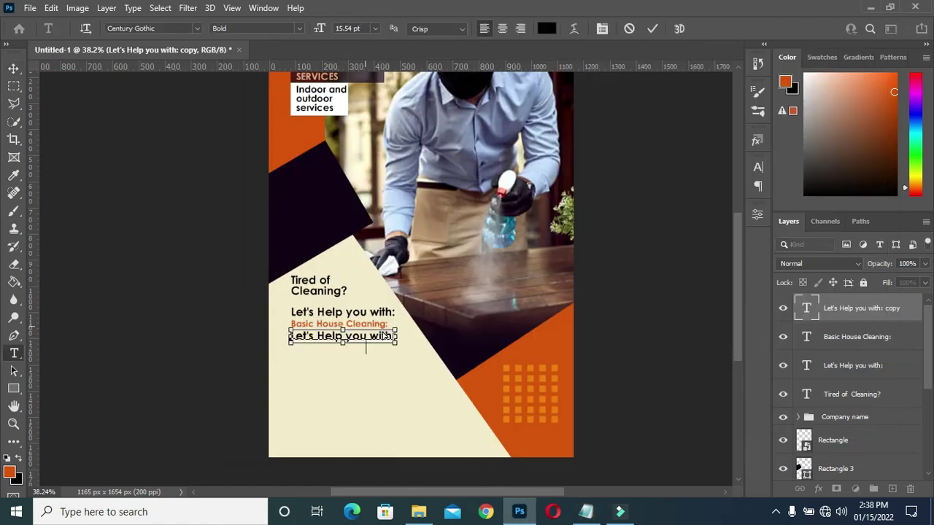
key("ctrl+v")
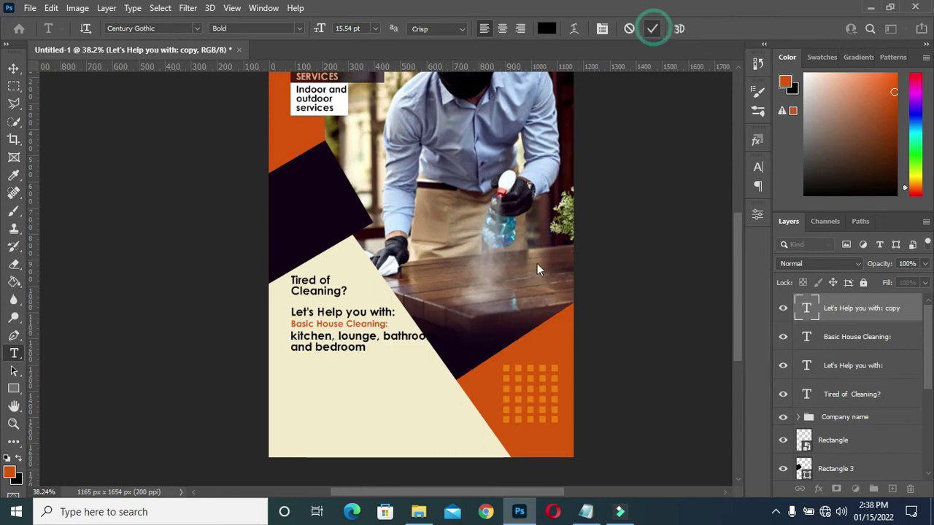
left_click(653, 28)
Step: Scale the room list down so it fits within the cream panel
key("v")
left_click(442, 352)
left_click_drag(442, 353, 402, 349)
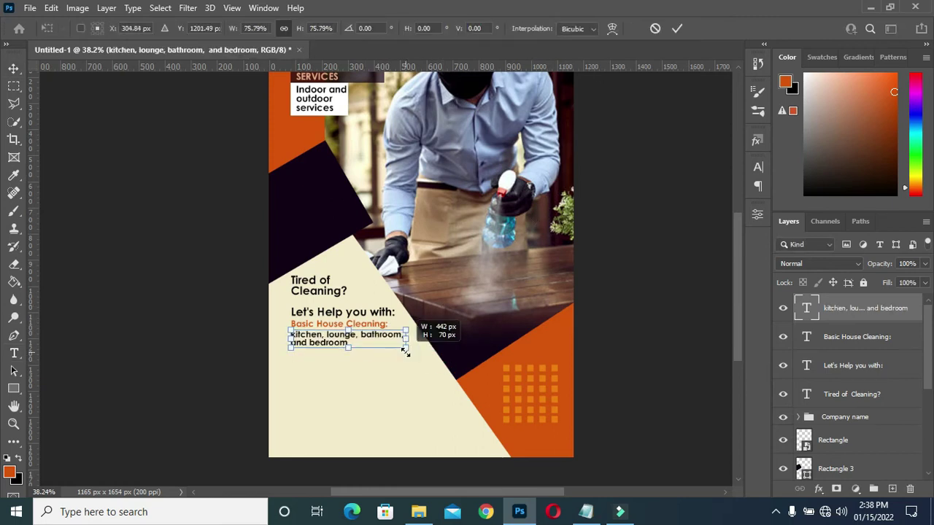
left_click(677, 29)
scroll(401, 314, "up", 3)
left_click(365, 331)
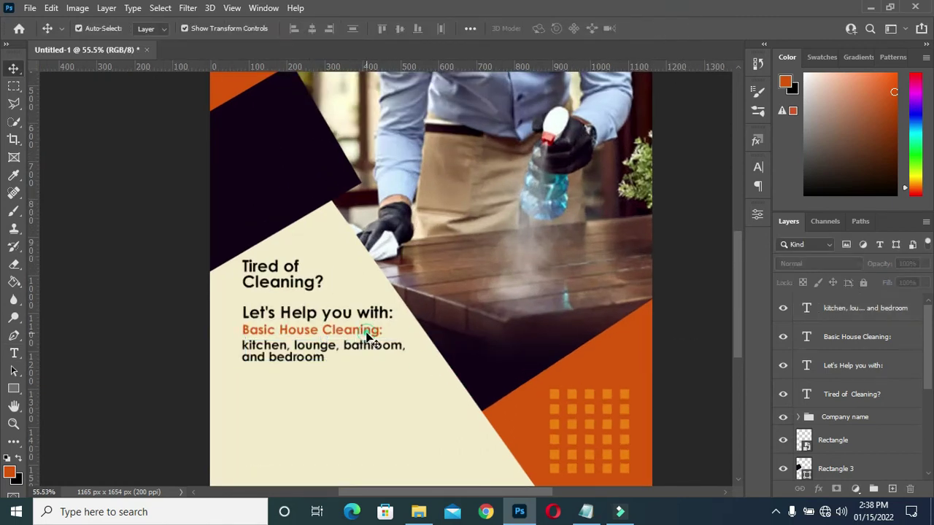
Step: Enlarge the Basic House Cleaning heading, then nudge it and the room list down slightly
left_click_drag(382, 337, 415, 352)
key("Return")
scroll(316, 337, "down", 1)
left_click(308, 347)
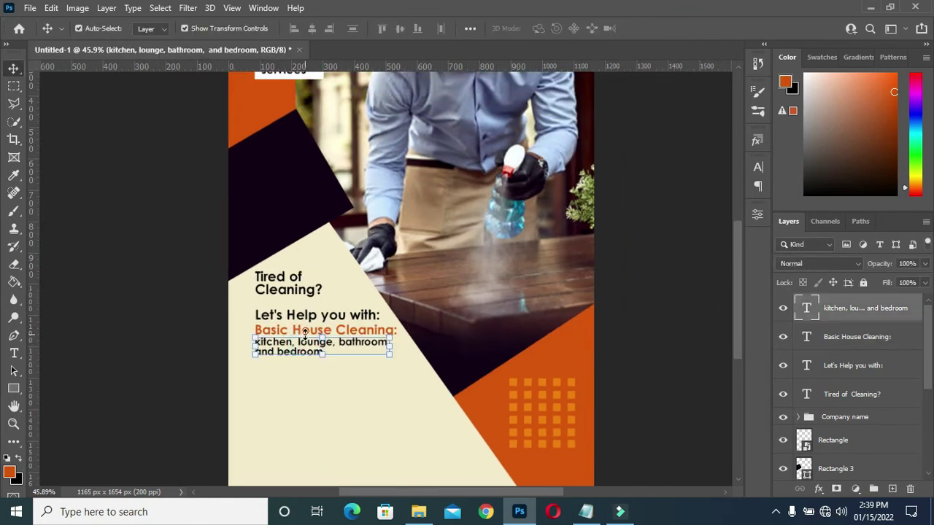
left_click(826, 340, "shift")
key("Down")
key("Down")
key("Down")
key("Down")
key("Down")
key("Down")
key("Down")
key("Down")
key("Down")
key("Down")
key("Down")
key("Down")
key("Down")
key("Down")
key("Down")
left_click(348, 365)
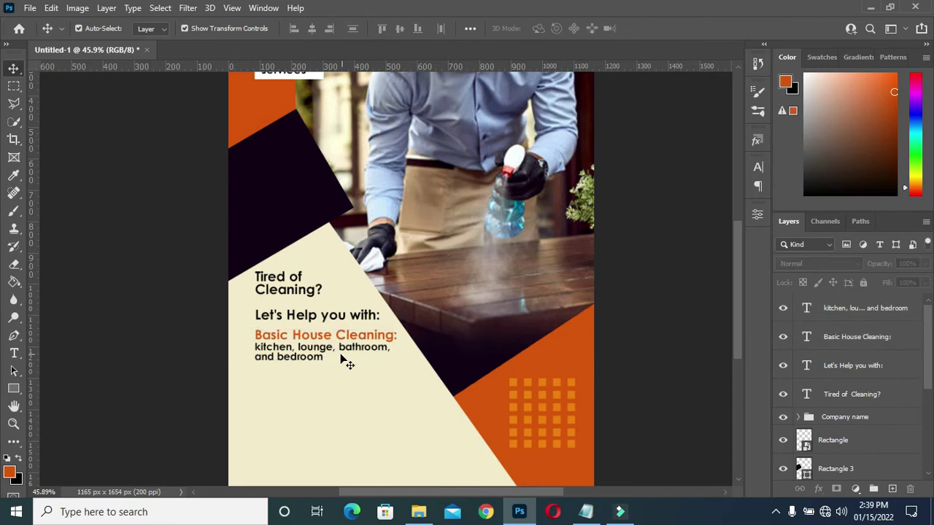
Step: Colour the room list text orange with hex d85506 taken from the notes
left_click(301, 354)
key("t")
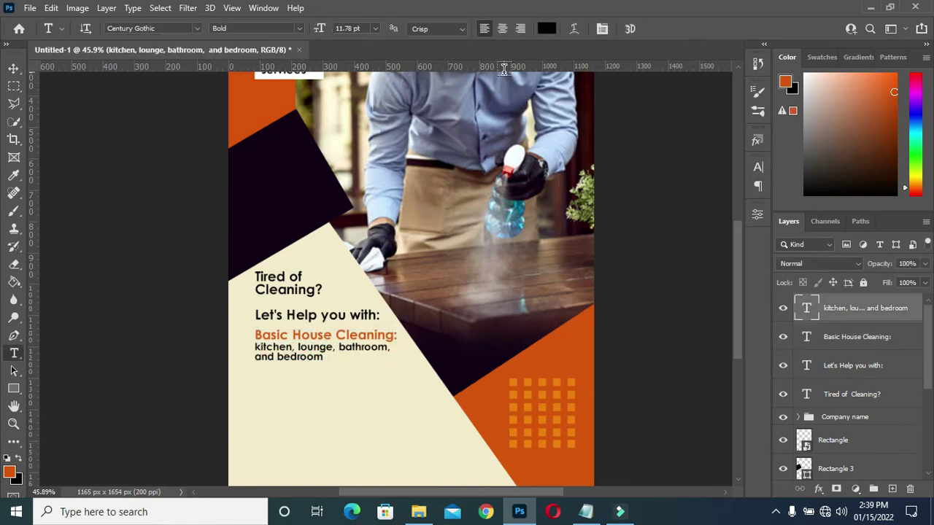
left_click(541, 29)
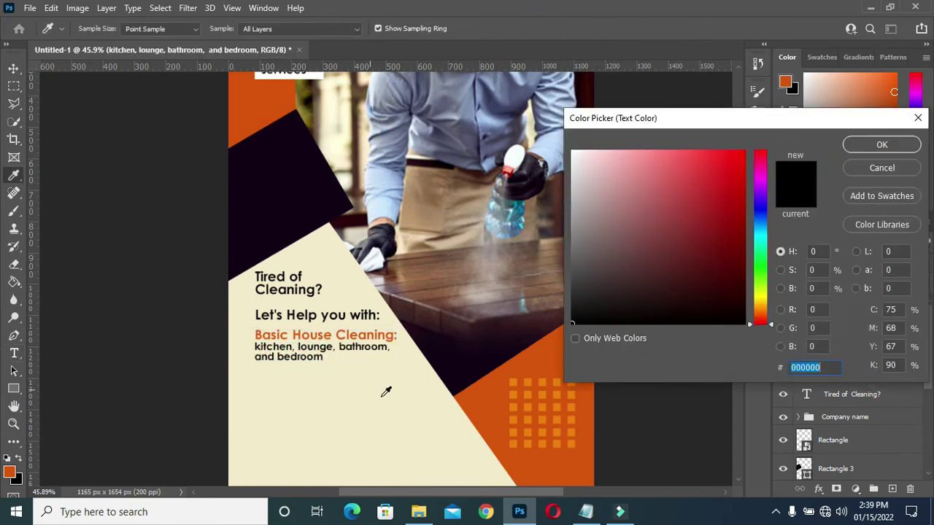
left_click(586, 512)
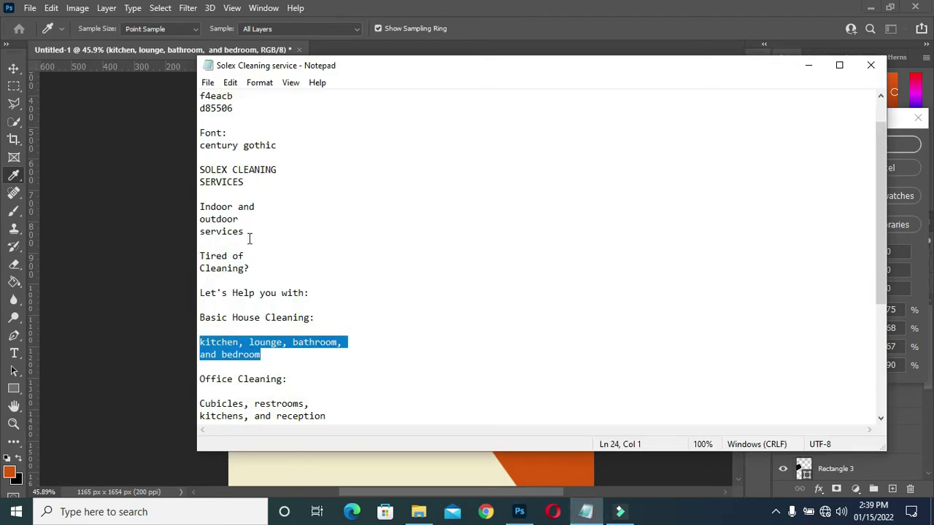
left_click_drag(236, 108, 179, 108)
key("ctrl+c")
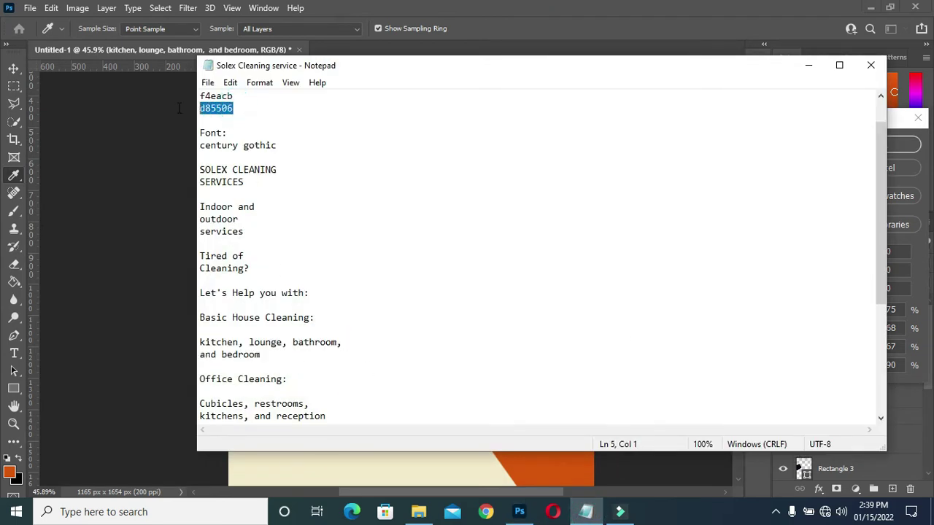
left_click(808, 66)
left_click(817, 368)
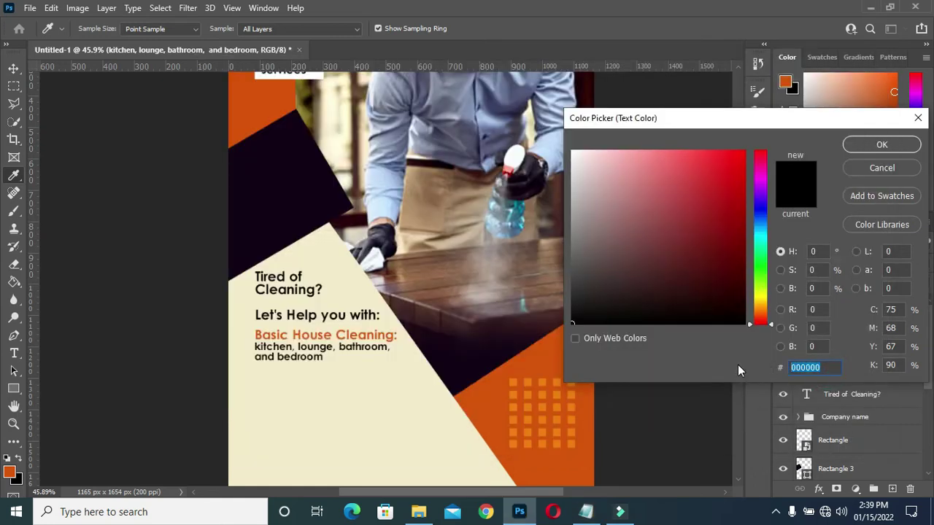
key("ctrl+v")
left_click(866, 146)
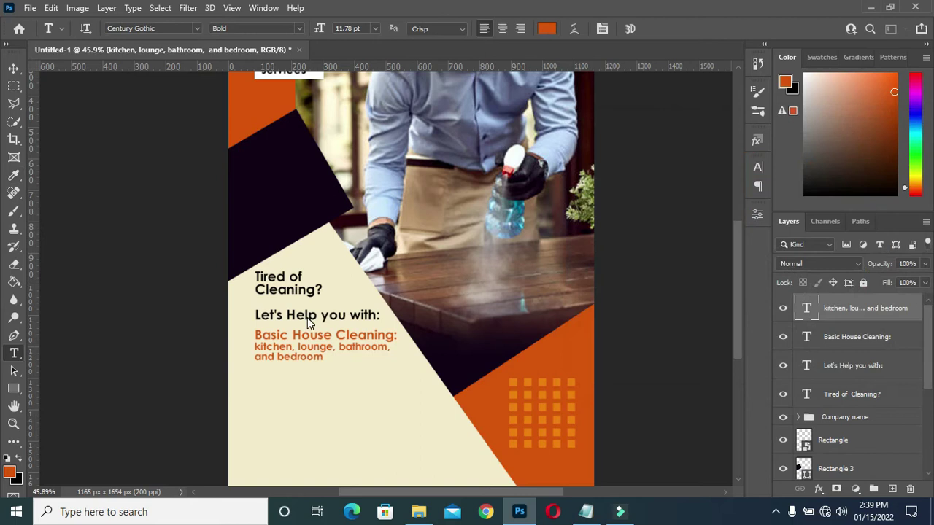
Step: Briefly hide the room list layer to check the layout, then restore it
left_click(13, 68)
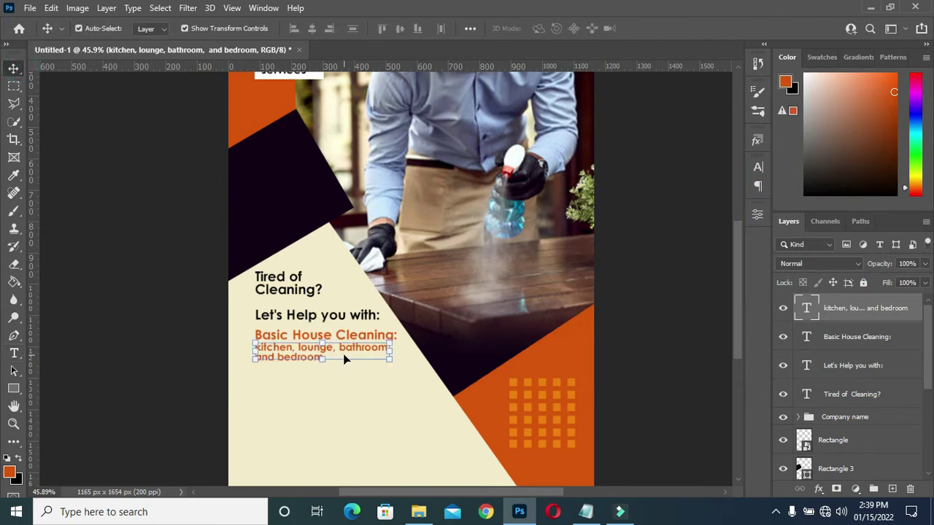
left_click(779, 306)
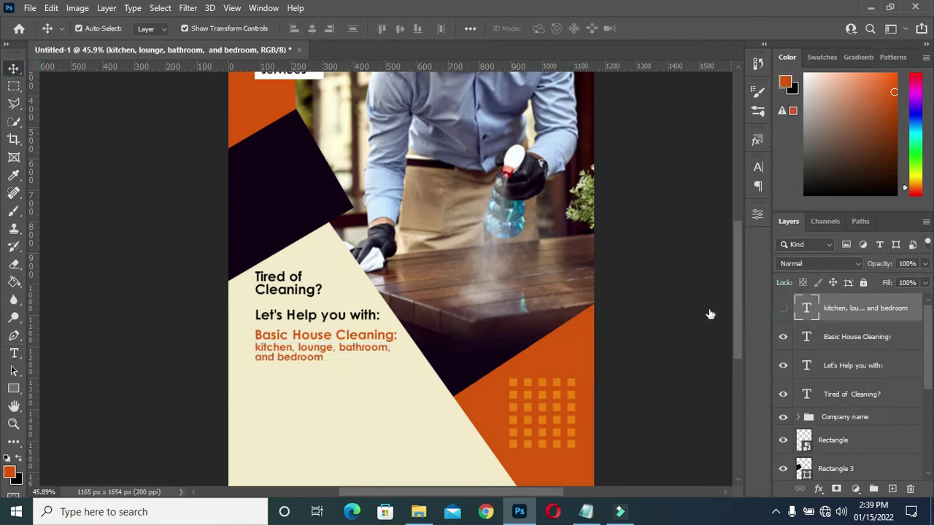
left_click(685, 313)
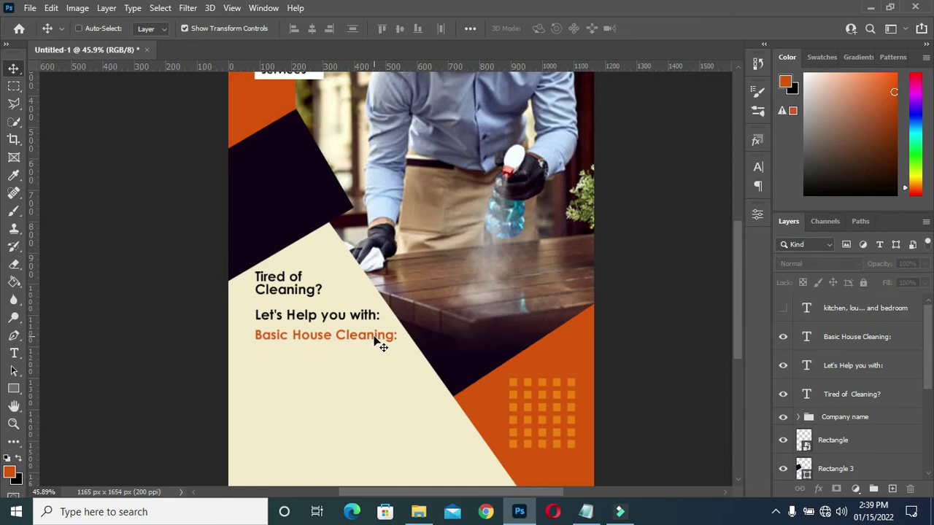
key("ctrl+z")
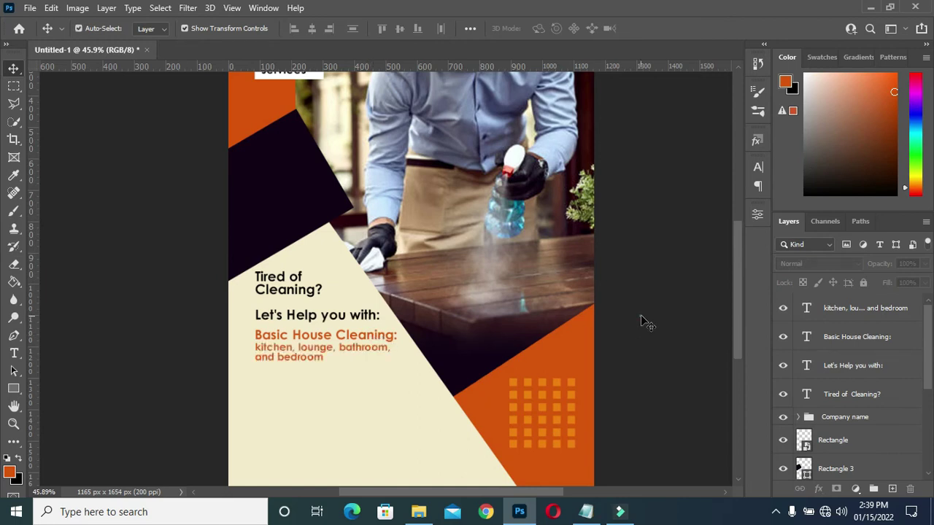
left_click(380, 338)
Step: Recolour the "Basic House Cleaning:" heading text to black (000000) and commit the edit
double_click(808, 340)
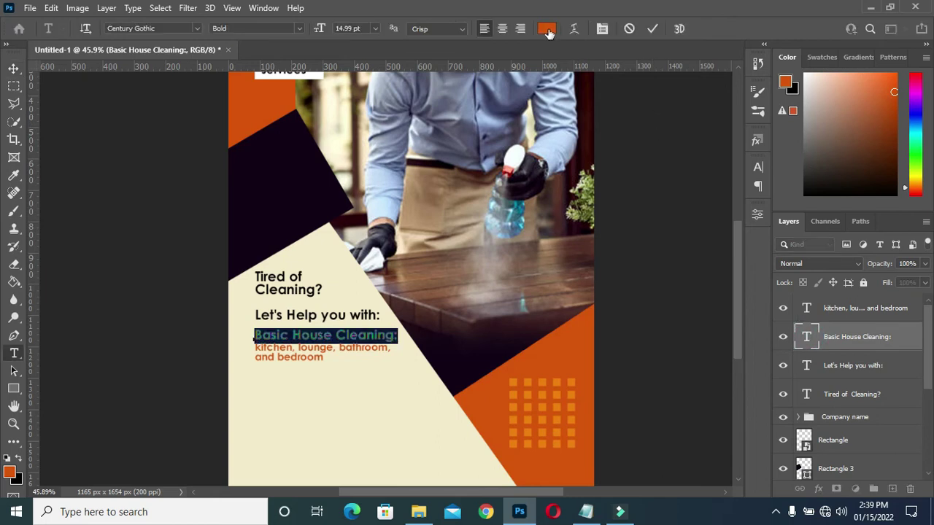
left_click(548, 29)
left_click_drag(594, 295, 572, 324)
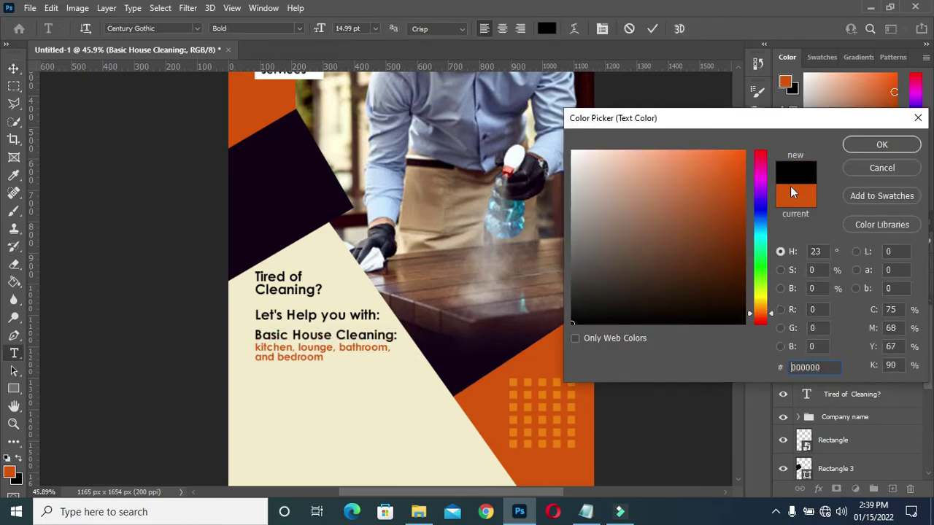
left_click(882, 145)
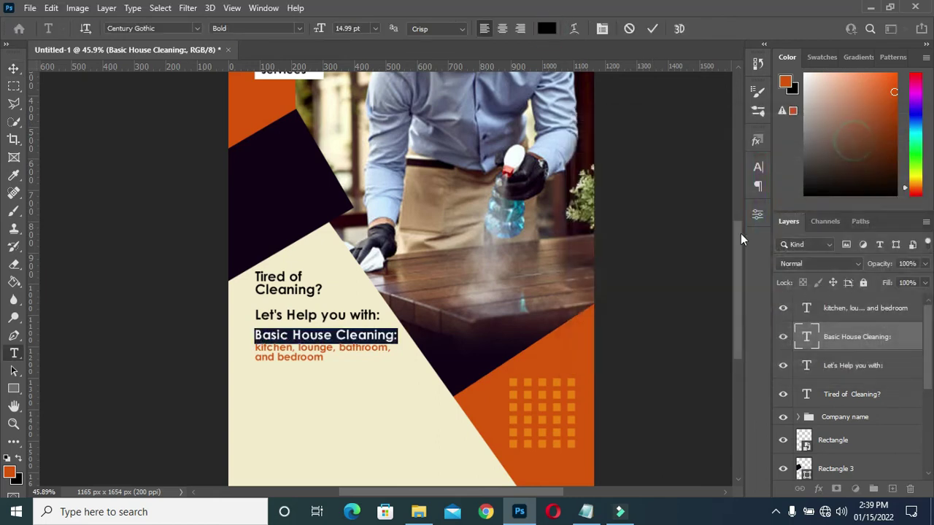
left_click(651, 29)
key("v")
left_click(652, 191)
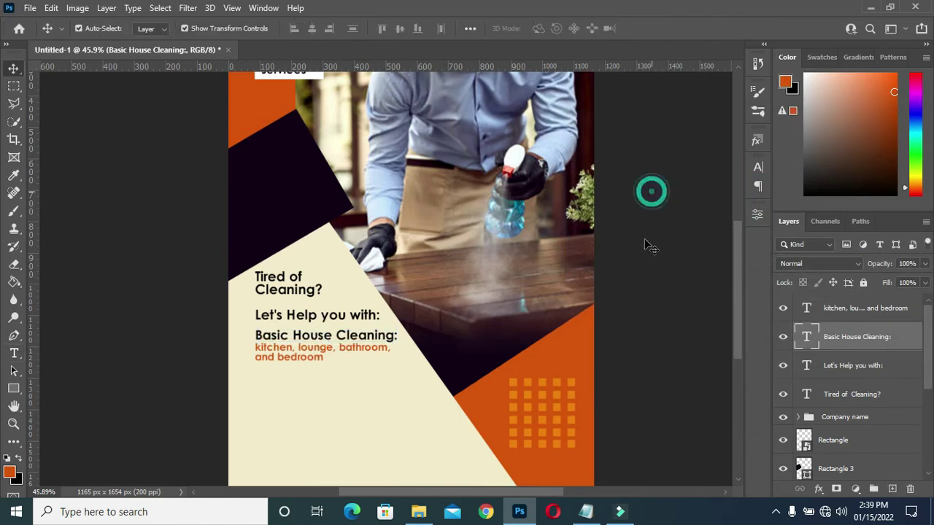
scroll(377, 349, "down", 1)
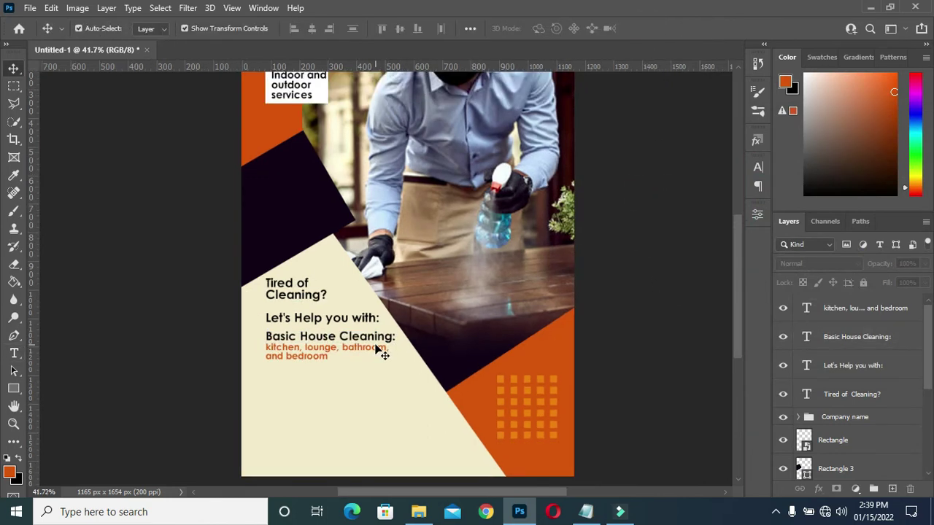
Step: Duplicate the Basic House Cleaning heading and move the copy below the orange room list
left_click(326, 349)
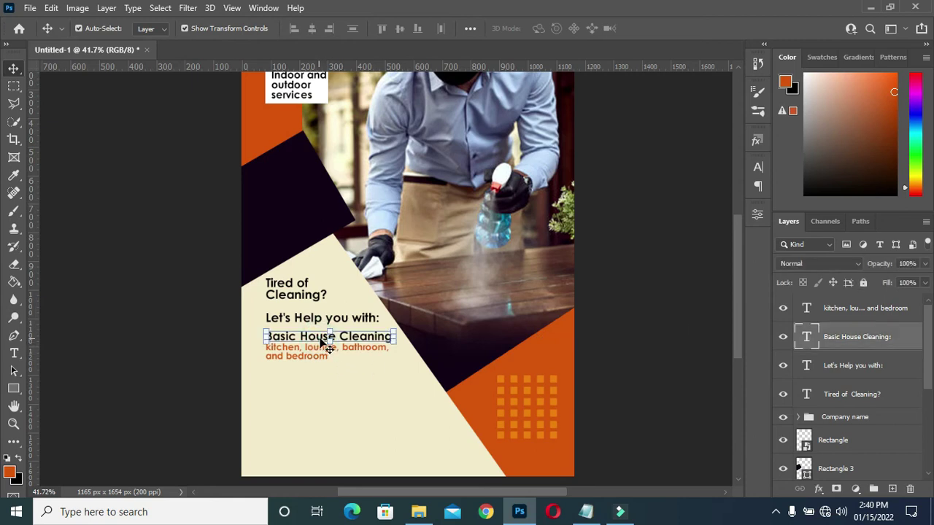
key("ctrl+j")
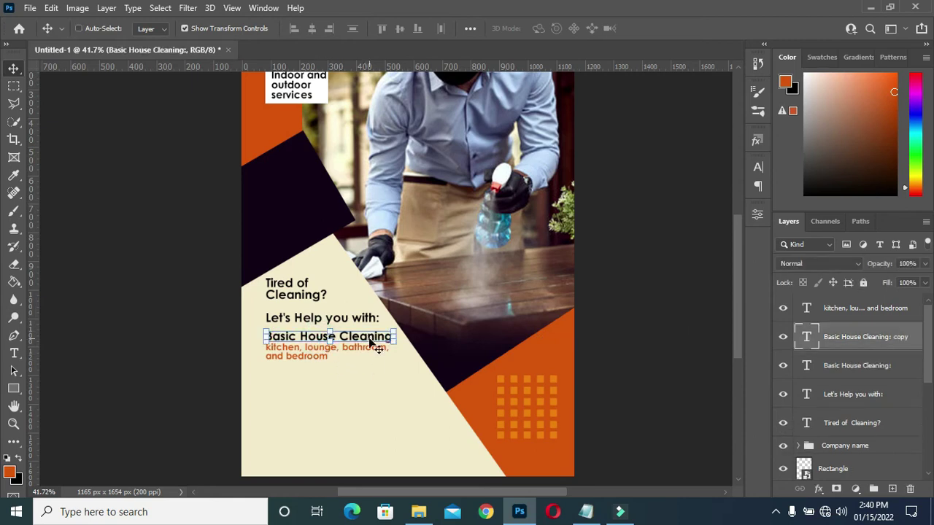
left_click_drag(367, 340, 365, 374)
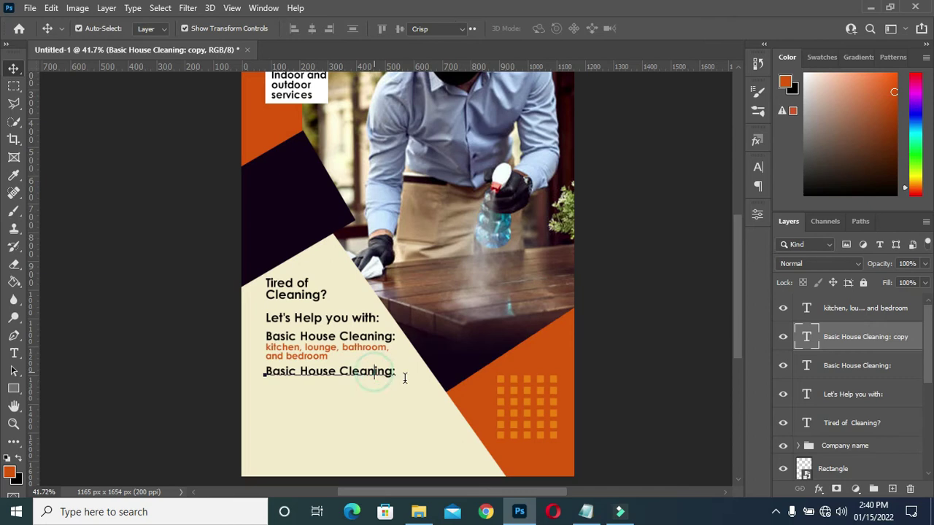
Step: Replace the copied heading's text with "Office Cleaning:" taken from the notes
double_click(402, 377)
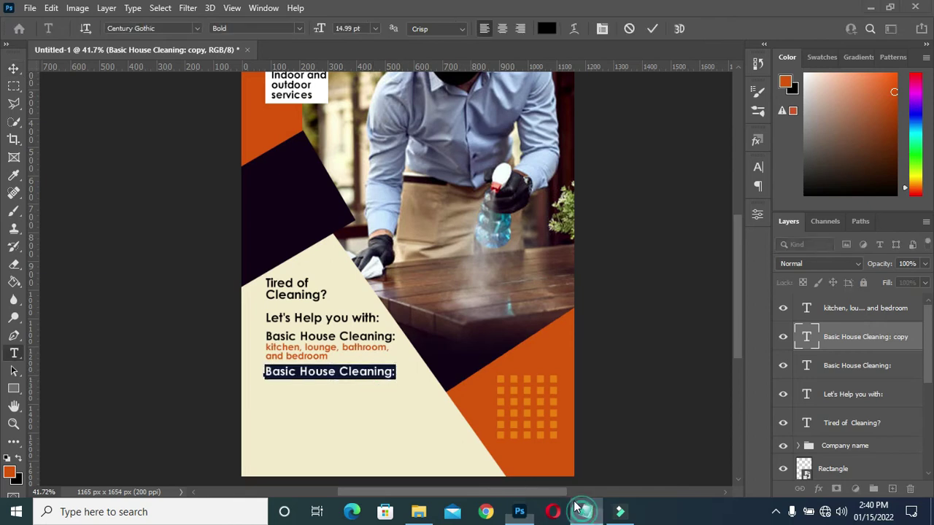
left_click(586, 512)
left_click_drag(291, 380, 201, 367)
key("ctrl+c")
left_click_drag(295, 379, 206, 381)
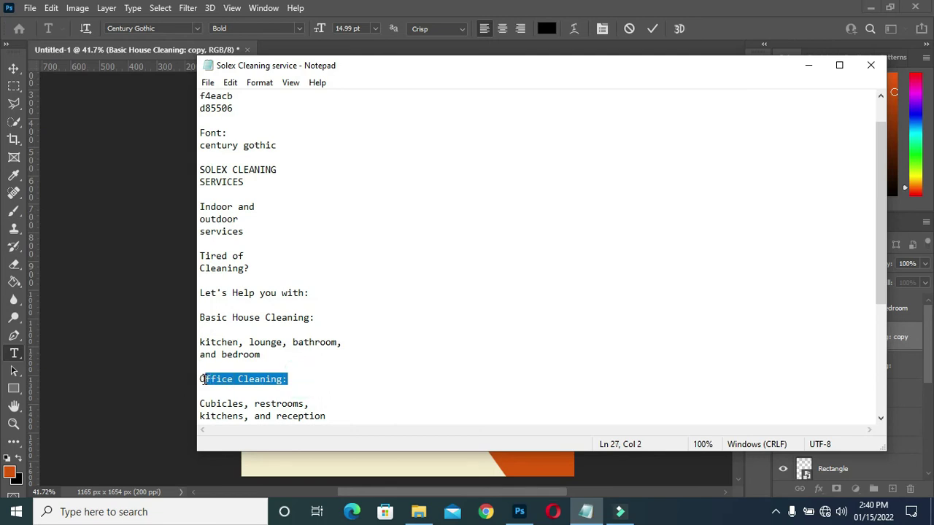
left_click(808, 65)
key("ctrl+v")
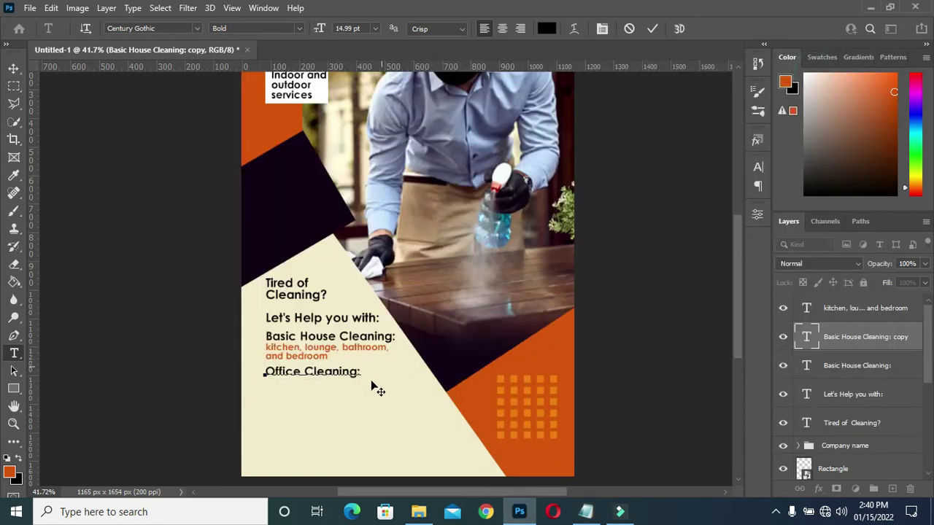
left_click(653, 30)
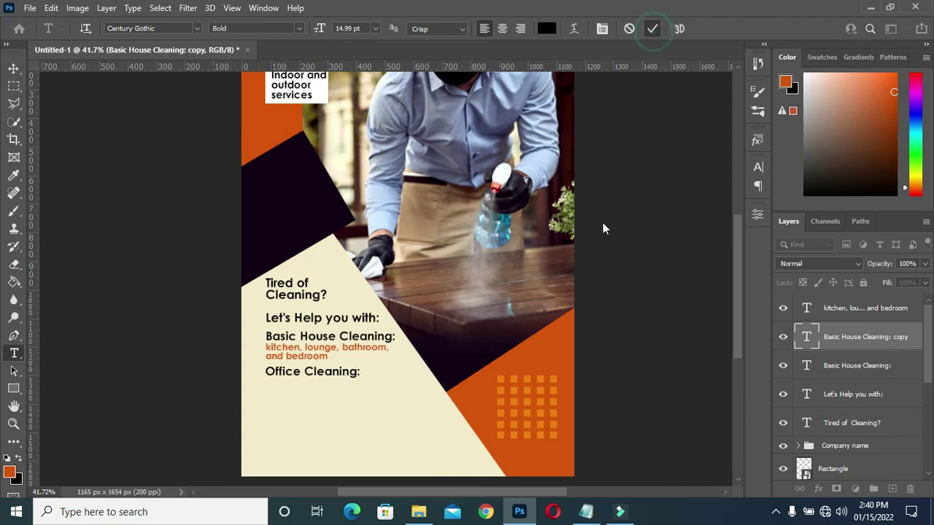
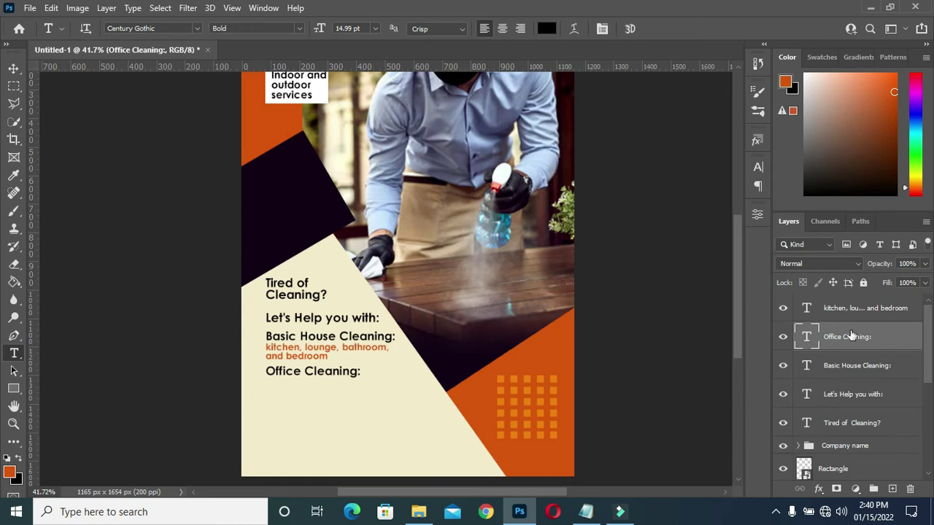
Step: Duplicate the orange room-list text layer and move the copy below the Office Cleaning: heading
left_click_drag(866, 337, 870, 308)
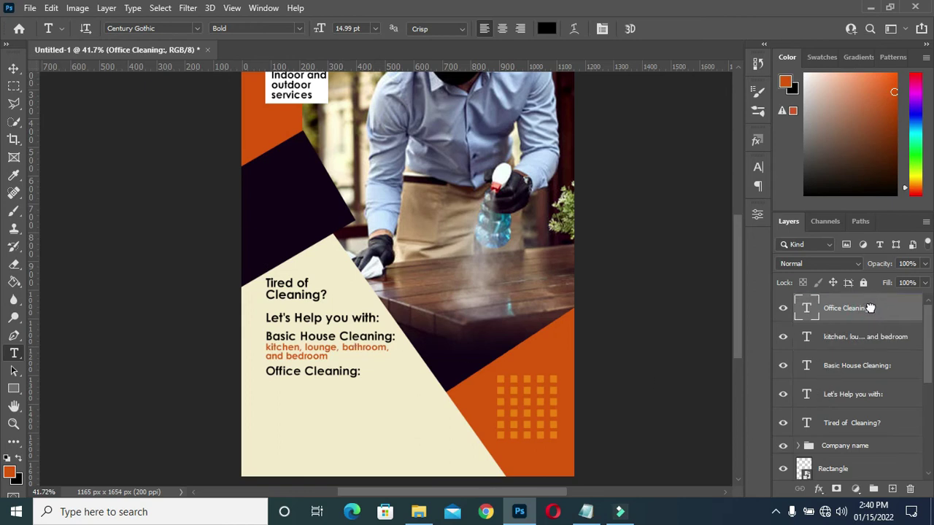
left_click(858, 339)
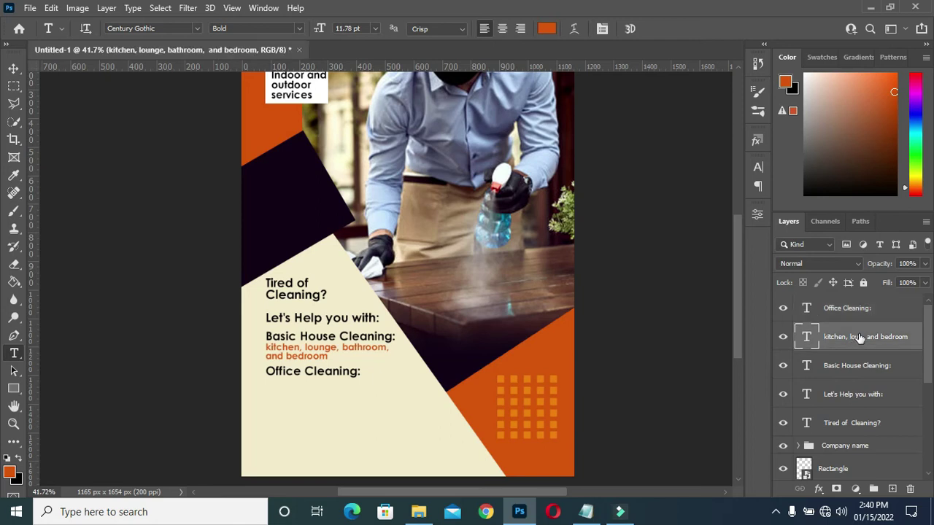
key("ctrl+j")
left_click_drag(856, 336, 803, 308)
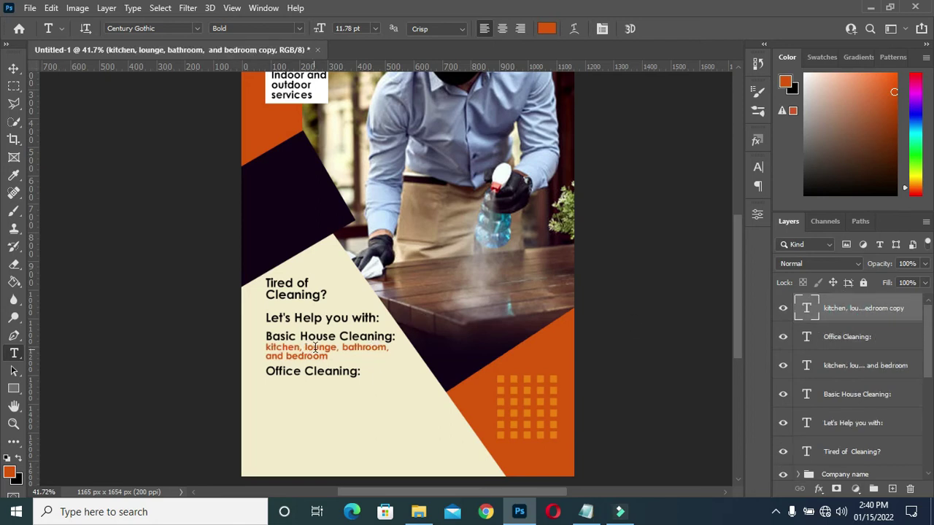
left_click_drag(321, 354, 316, 391)
Step: Replace the copy's text with 'Cubicles, restrooms, kitchens, and reception areas.' pasted from the notes
left_click(268, 386)
key("ctrl+a")
left_click(586, 511)
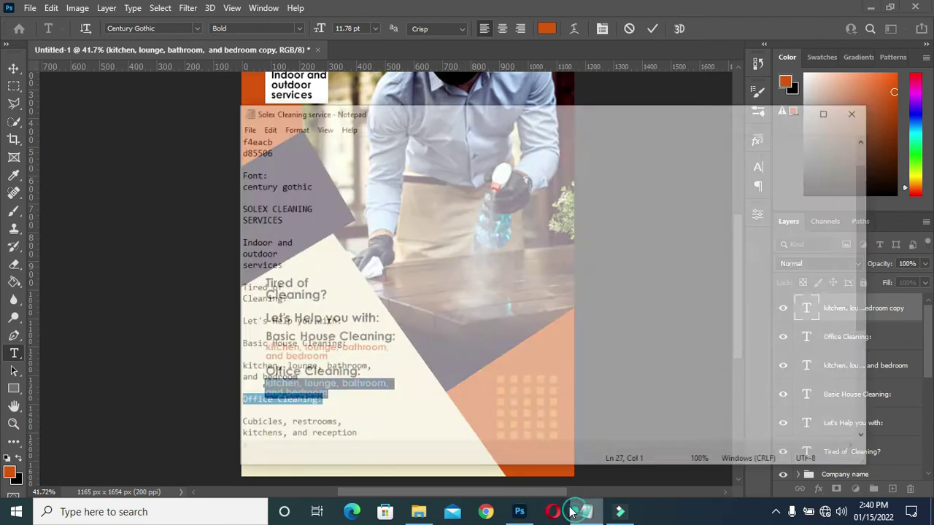
scroll(269, 393, "down", 2)
left_click_drag(199, 330, 287, 360)
key("ctrl+c")
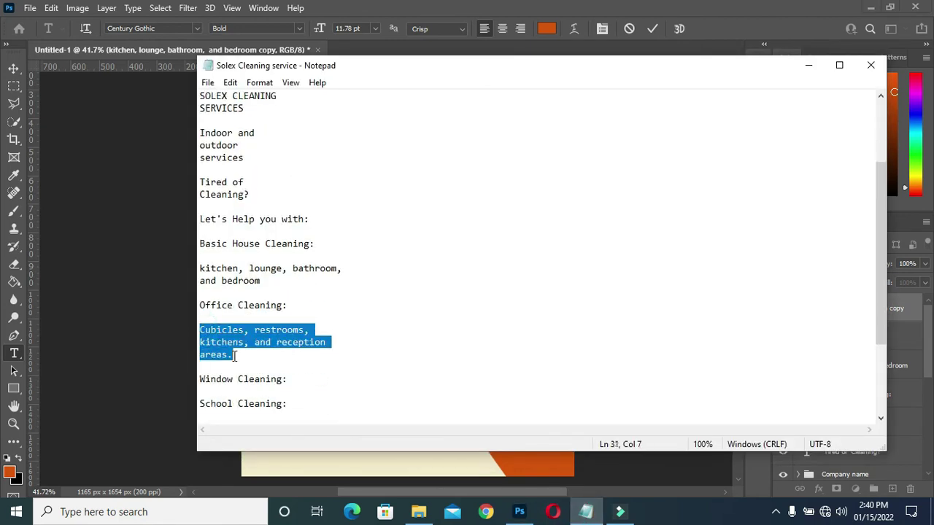
left_click(809, 64)
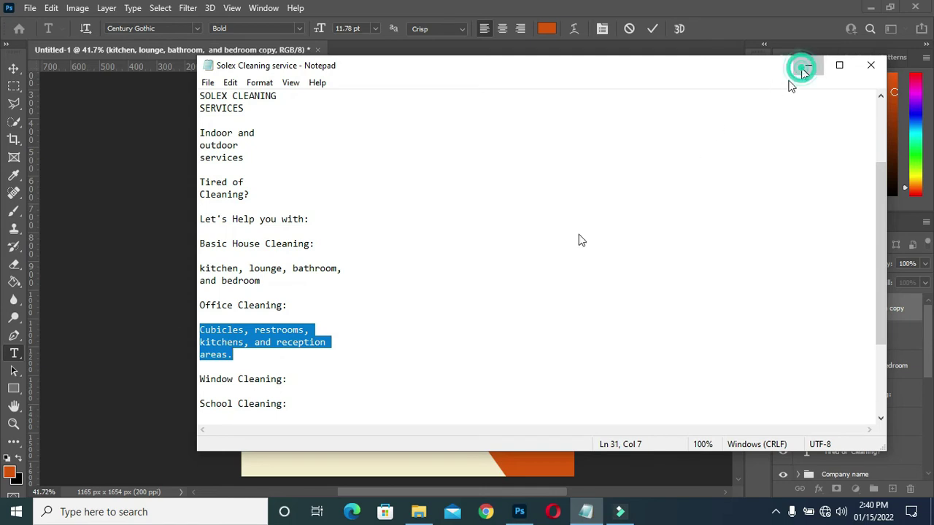
key("ctrl+v")
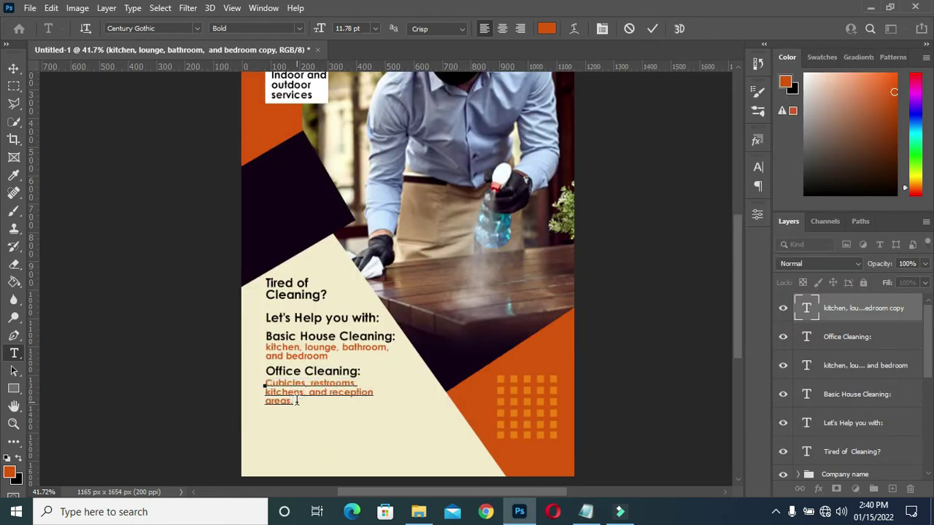
left_click(653, 27)
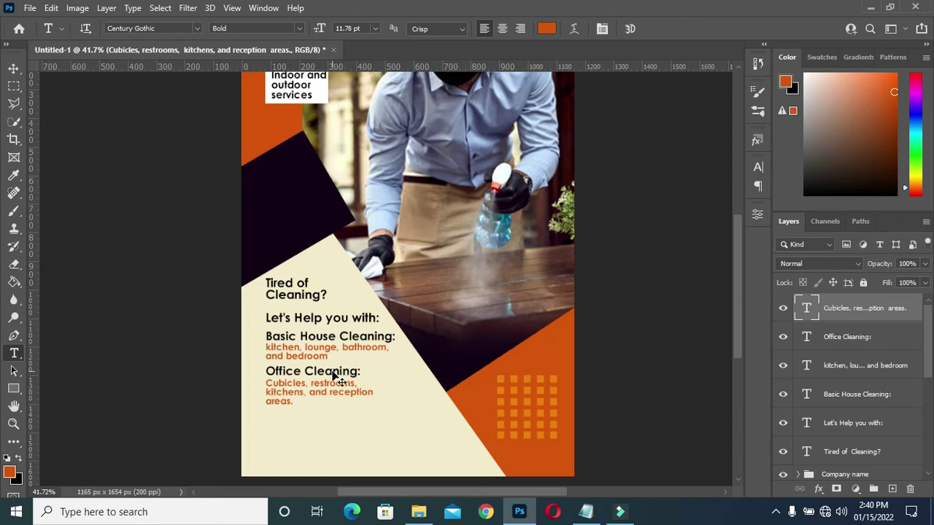
left_click(336, 375, "ctrl")
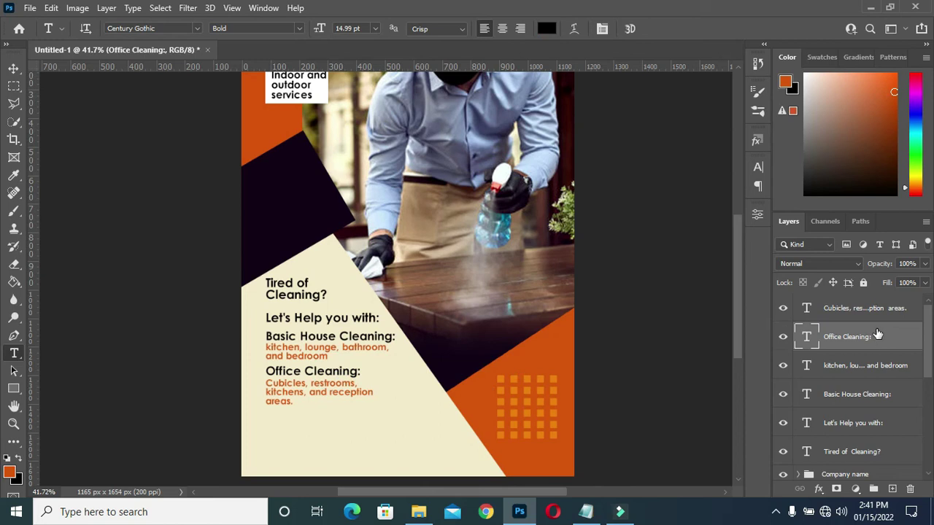
Step: Duplicate the Office Cleaning: heading below the description and change it to 'Window Cleaning:'
left_click_drag(886, 342, 891, 487)
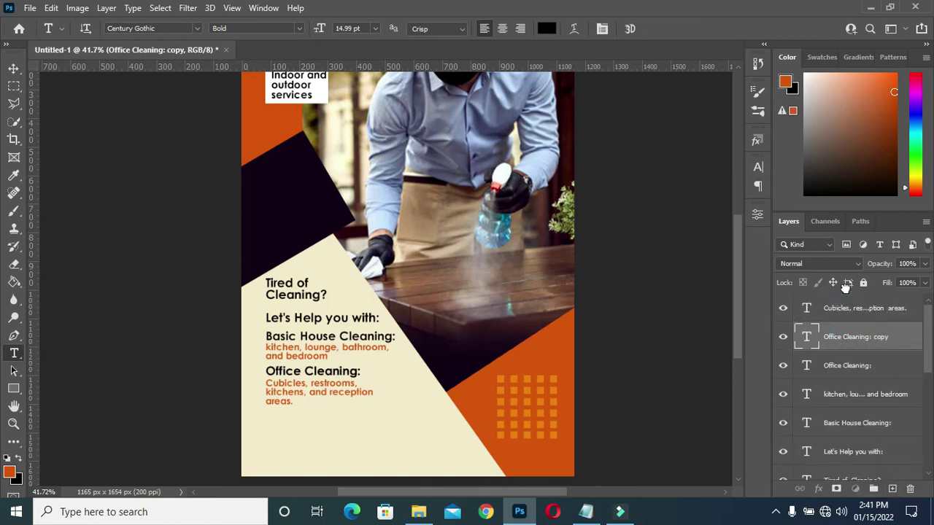
left_click_drag(846, 336, 842, 295)
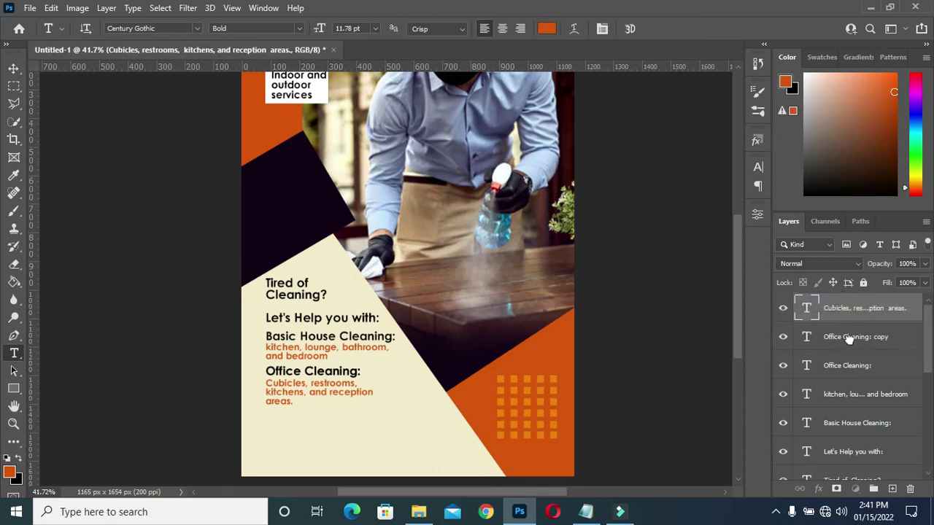
left_click_drag(349, 383, 344, 429)
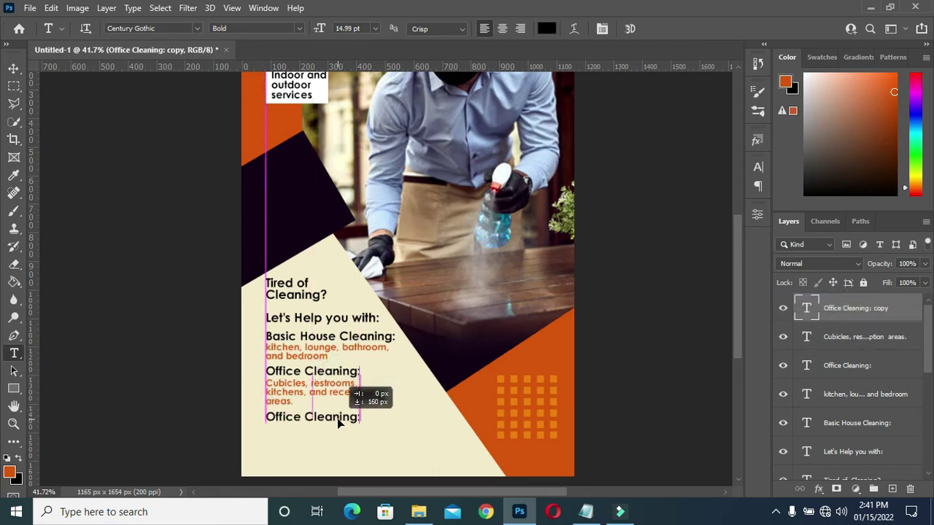
triple_click(378, 413)
left_click(585, 511)
scroll(285, 343, "down", 1)
triple_click(292, 340)
key("ctrl+c")
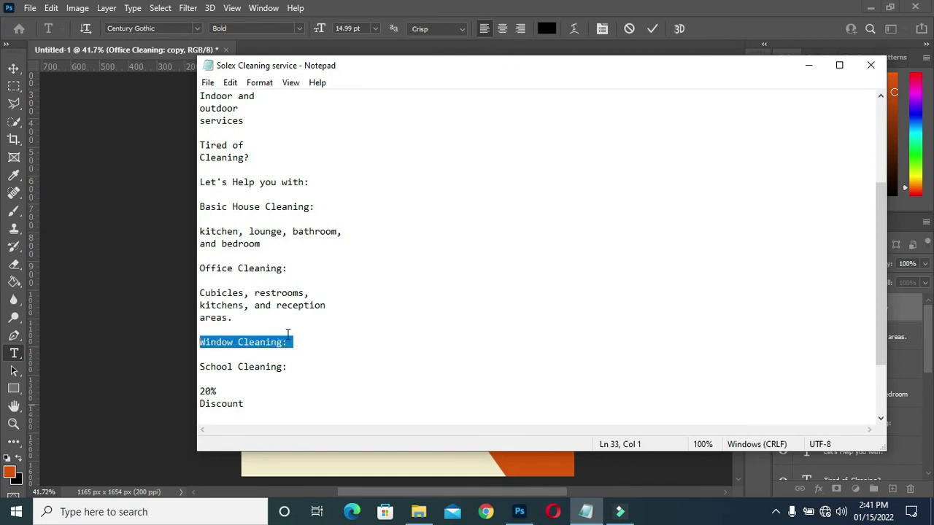
left_click(809, 65)
key("ctrl+v")
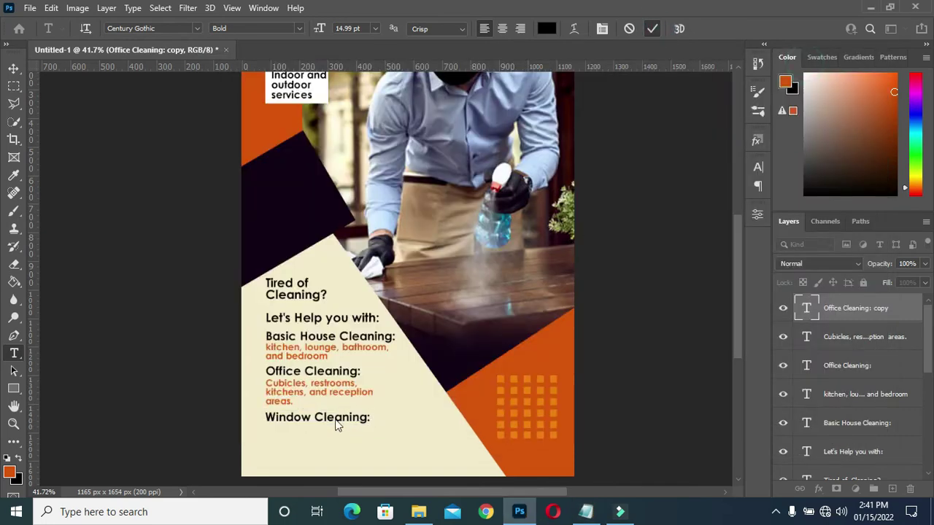
left_click(406, 410)
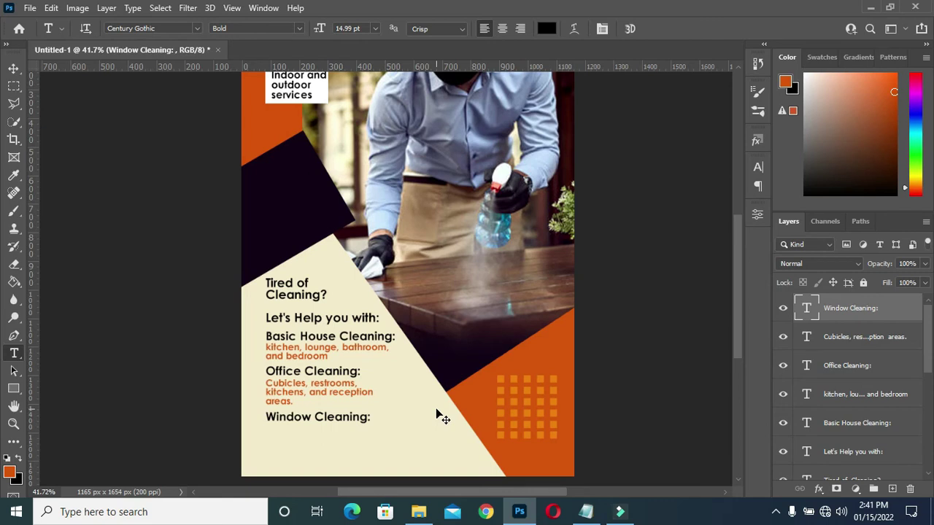
Step: Add a 'School Cleaning:' heading as a copy just below Window Cleaning:
left_click_drag(304, 417, 372, 431)
left_click(585, 511)
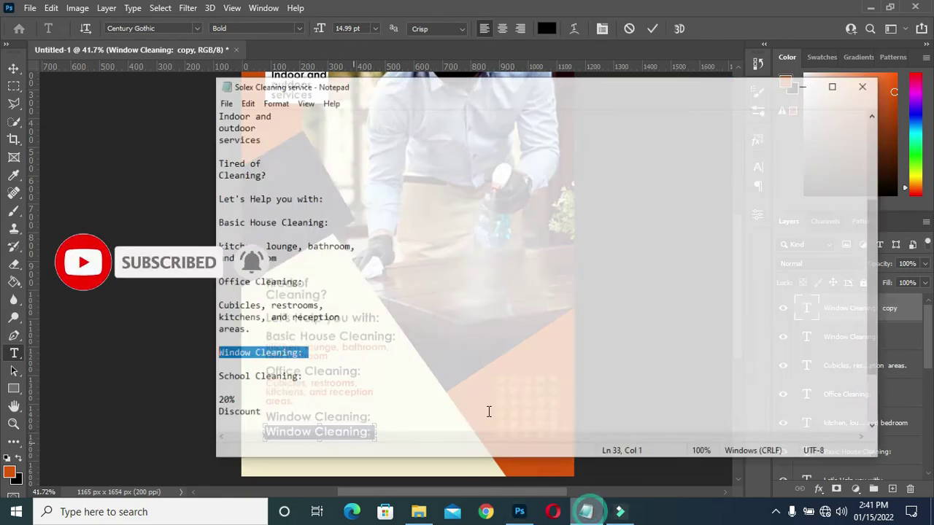
left_click(295, 368)
key("shift+Home")
key("ctrl+c")
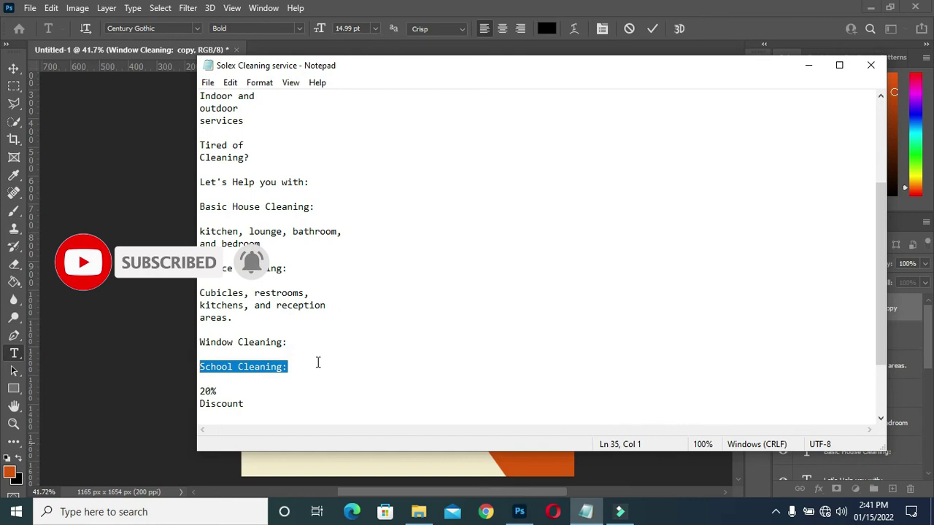
left_click(808, 66)
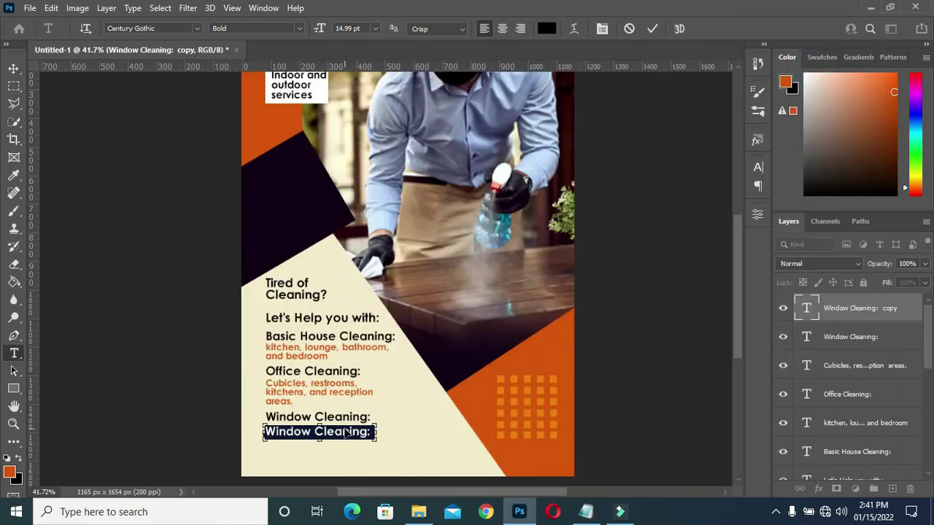
key("ctrl+v")
left_click(652, 28)
Step: Copy the 20% value from the flyer notes
left_click(586, 511)
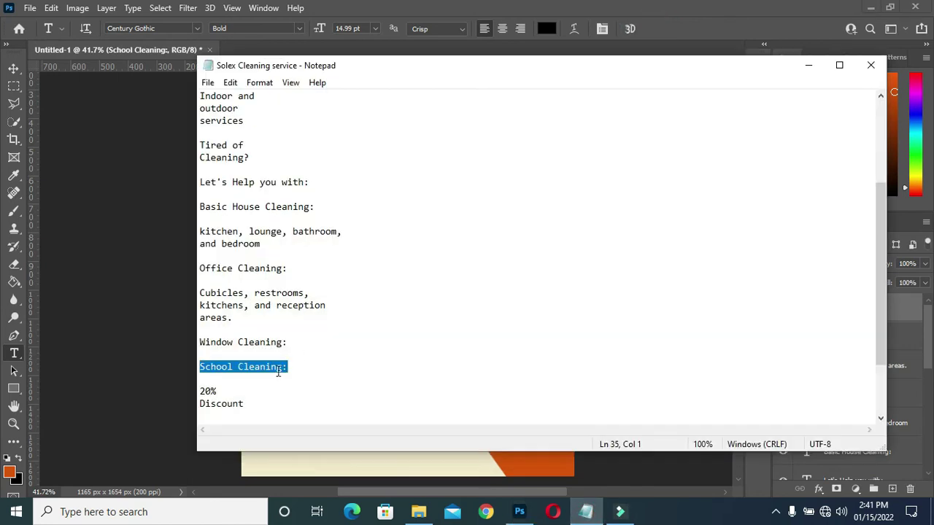
double_click(227, 391)
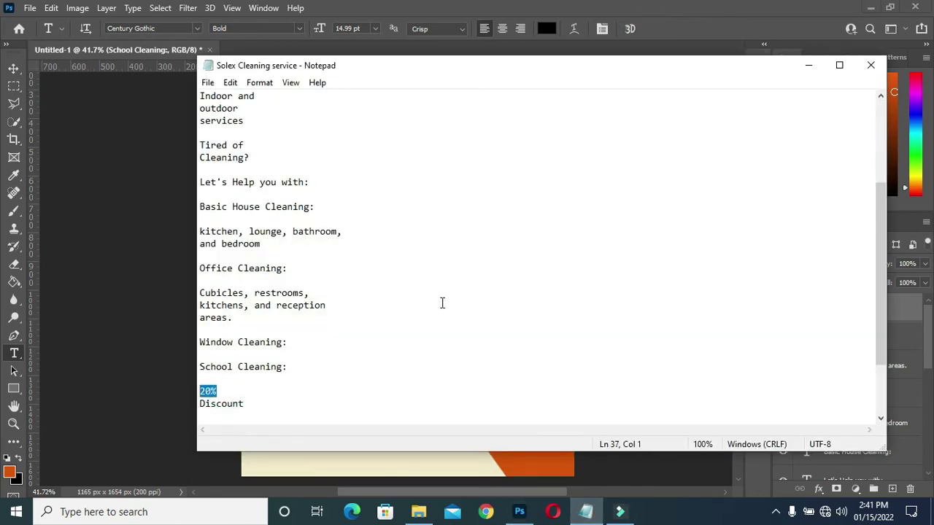
left_click(809, 65)
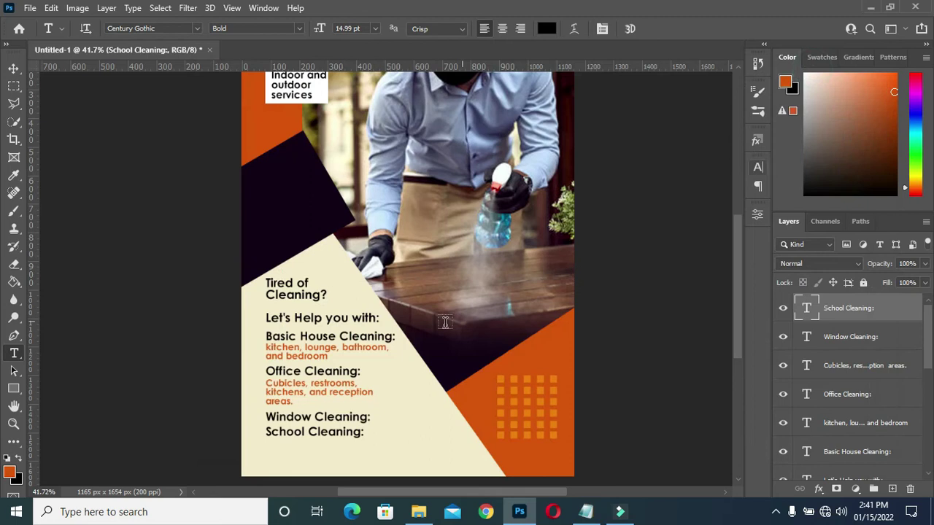
Step: Add a white '20%' text layer on the dark shape
left_click(265, 191)
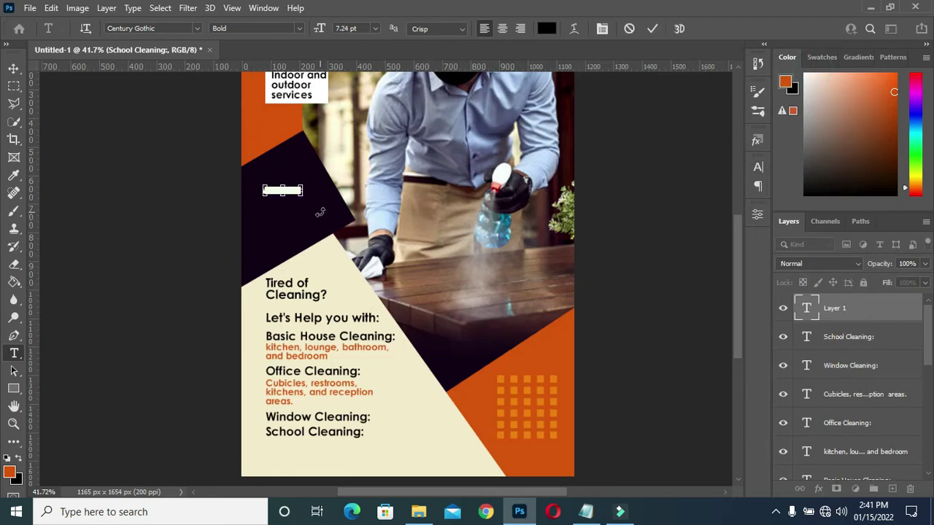
key("BackSpace")
left_click(652, 29)
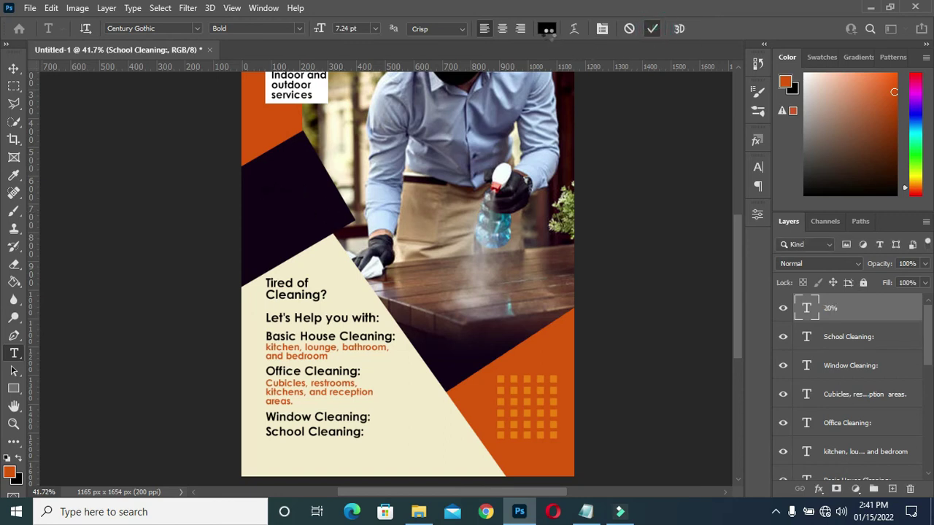
left_click(546, 29)
left_click(572, 152)
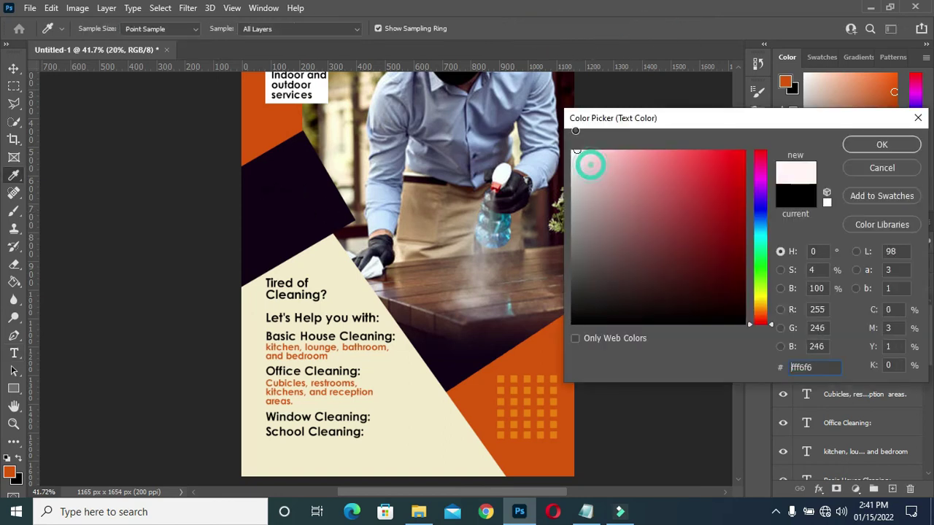
left_click(896, 149)
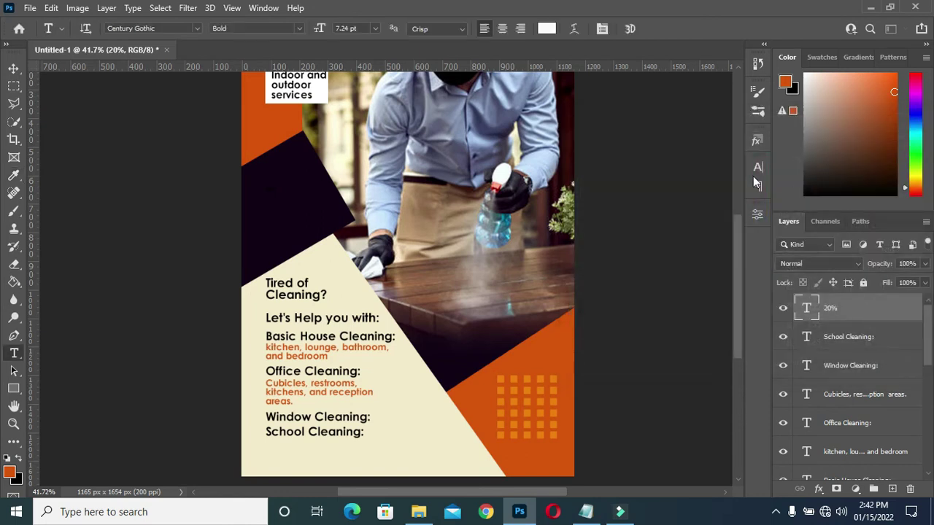
Step: Scale the 20% text up and shift it slightly upward in the dark band
left_click(13, 68)
key("ctrl+t")
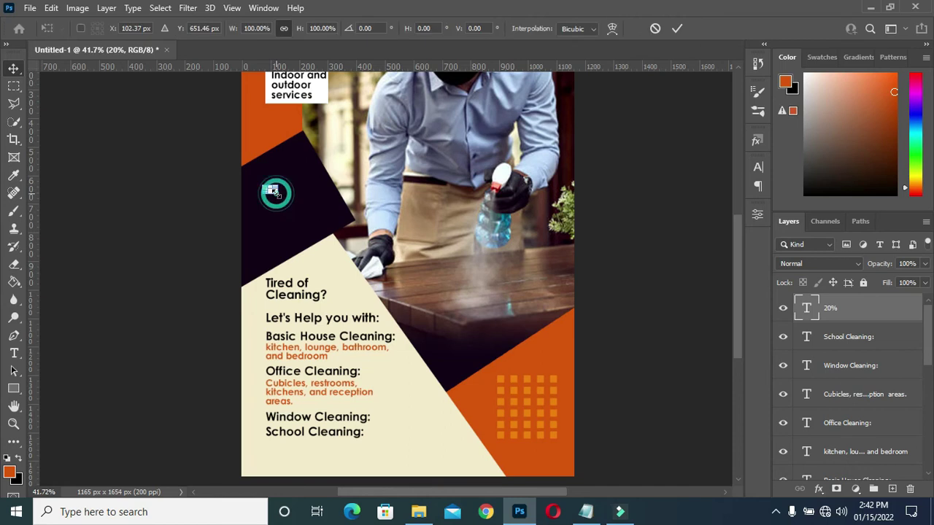
left_click_drag(278, 195, 318, 241)
left_click_drag(295, 205, 319, 164)
left_click(677, 29)
key("ctrl+t")
left_click(678, 29)
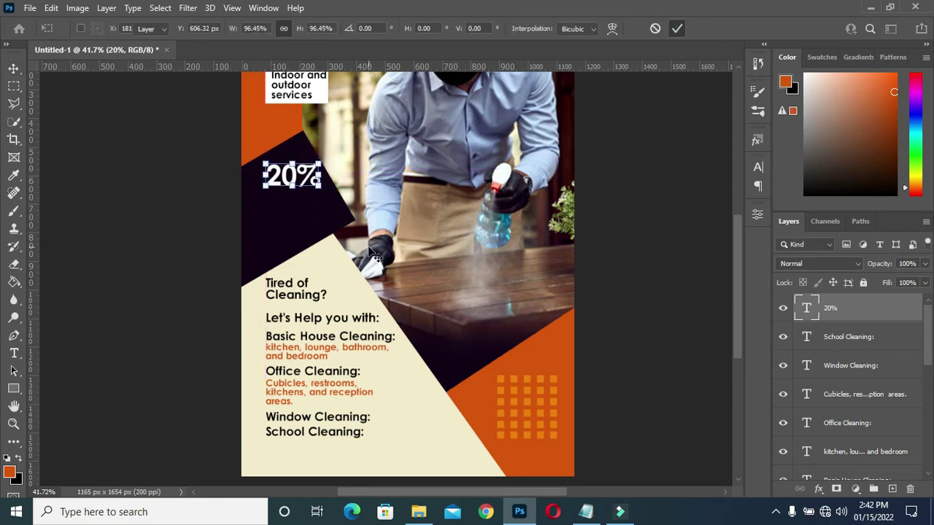
left_click(343, 434)
Step: Duplicate the School Cleaning: text, recolour the copy white, and place it just under 20%
left_click_drag(878, 340, 893, 488)
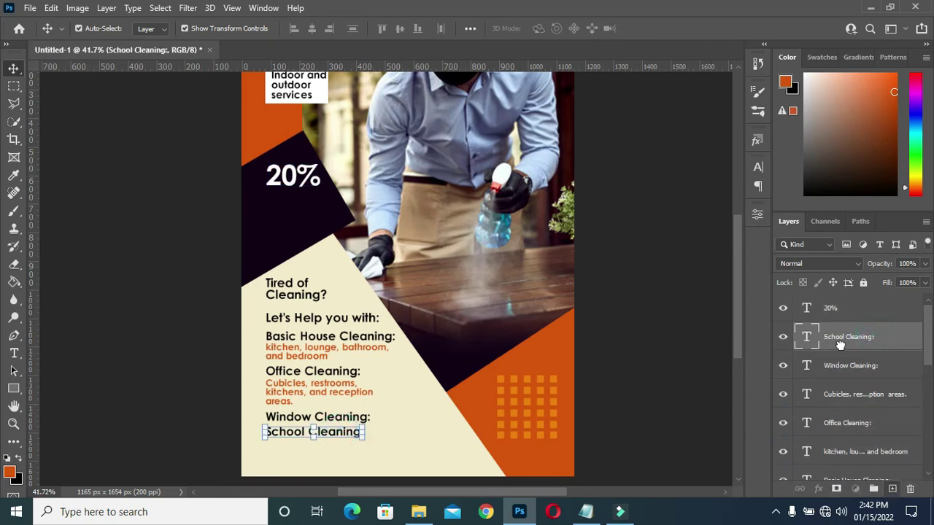
left_click_drag(844, 336, 842, 303)
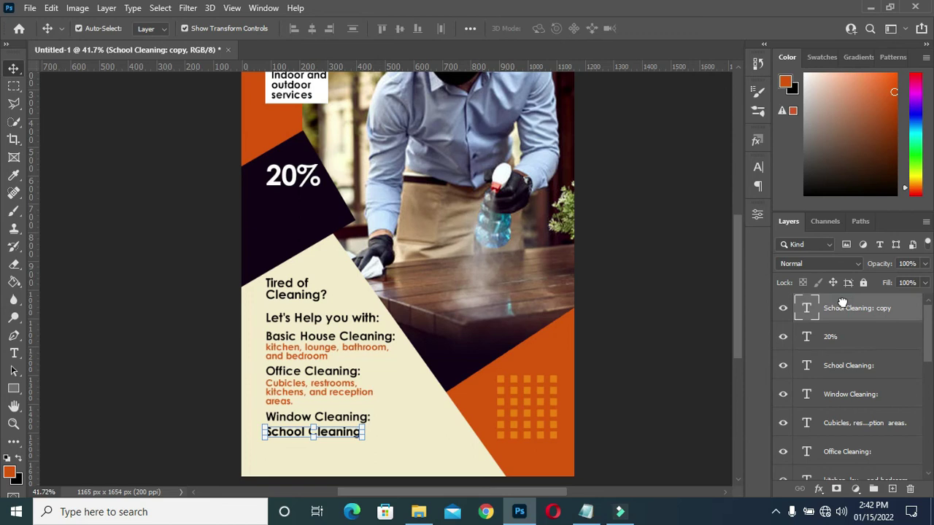
left_click_drag(326, 435, 318, 202)
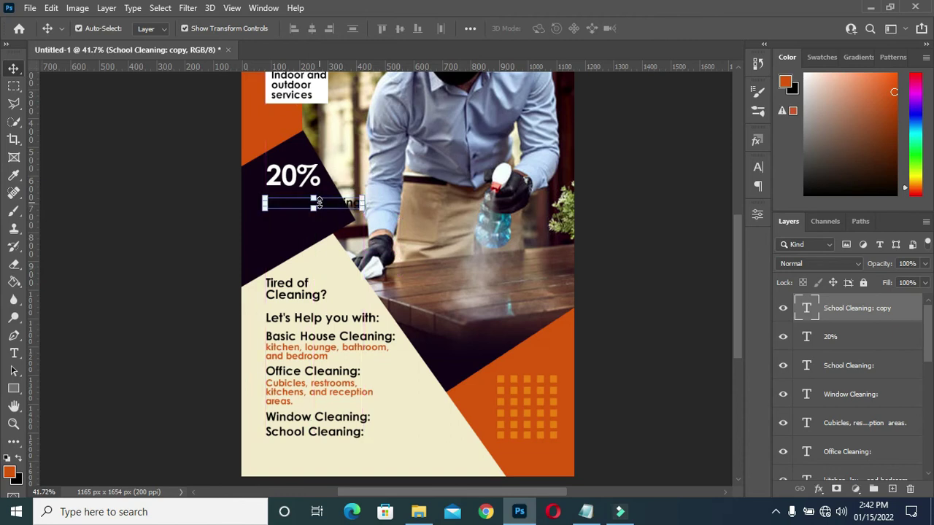
key("t")
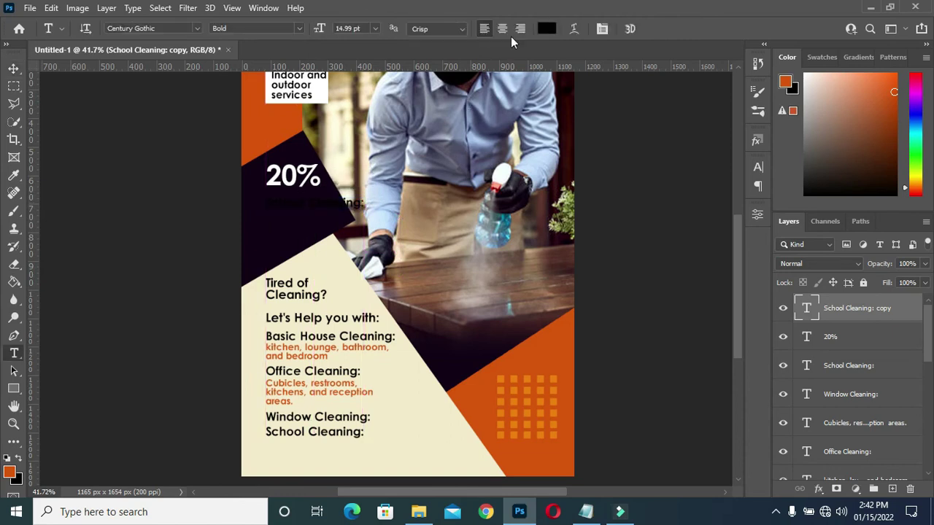
left_click(547, 29)
left_click(581, 152)
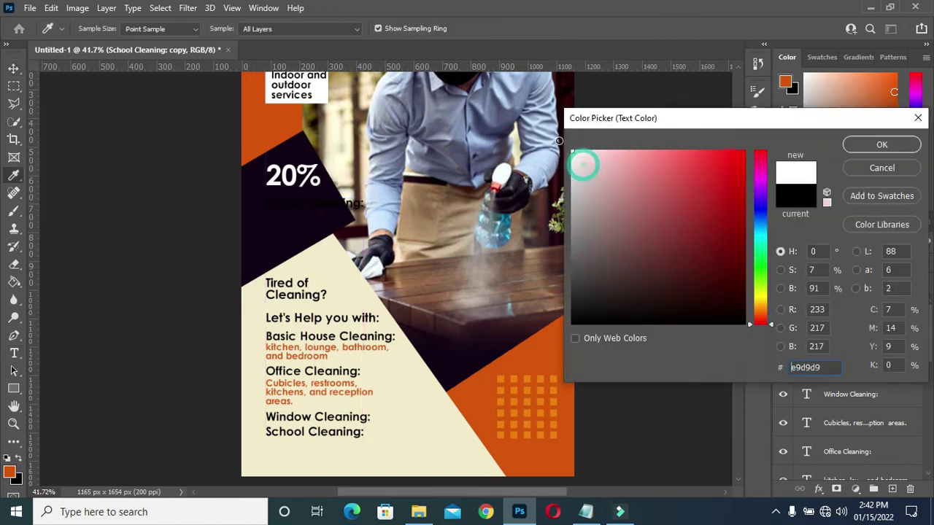
left_click(880, 142)
left_click(13, 68)
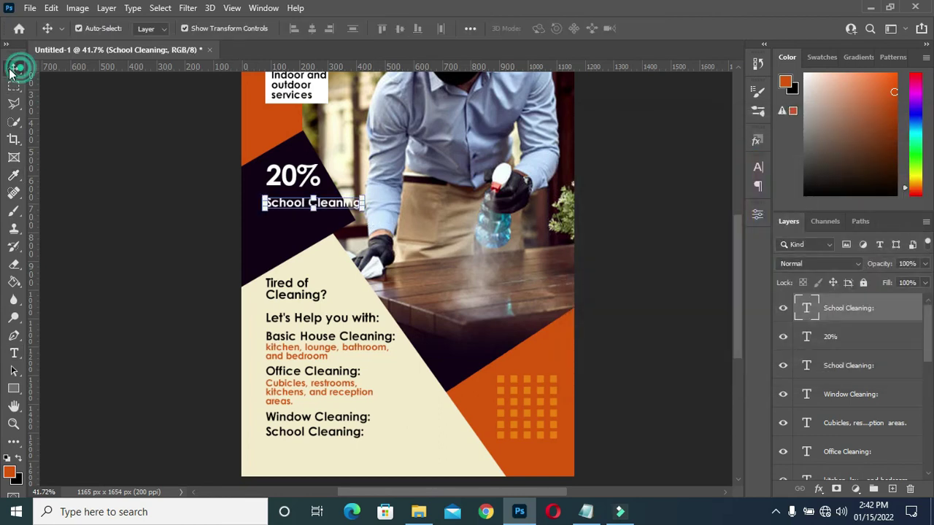
left_click_drag(329, 207, 329, 196)
Step: Change the white line under 20% to 'Discount', copied from the notes
left_click(584, 512)
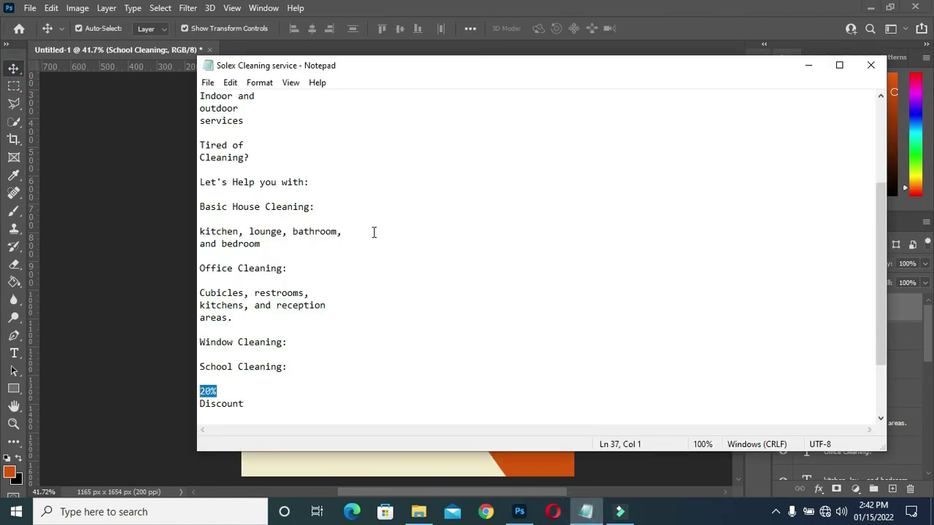
double_click(248, 405)
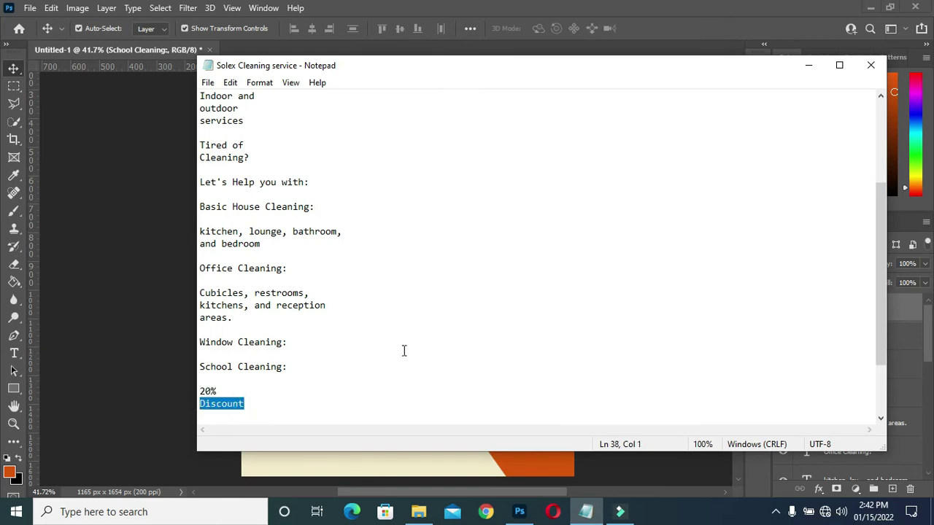
left_click(803, 67)
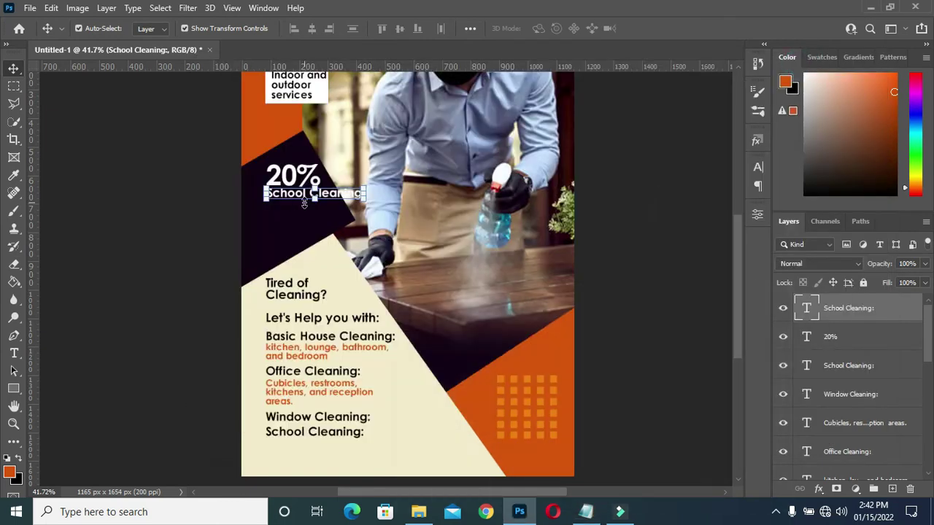
double_click(304, 202)
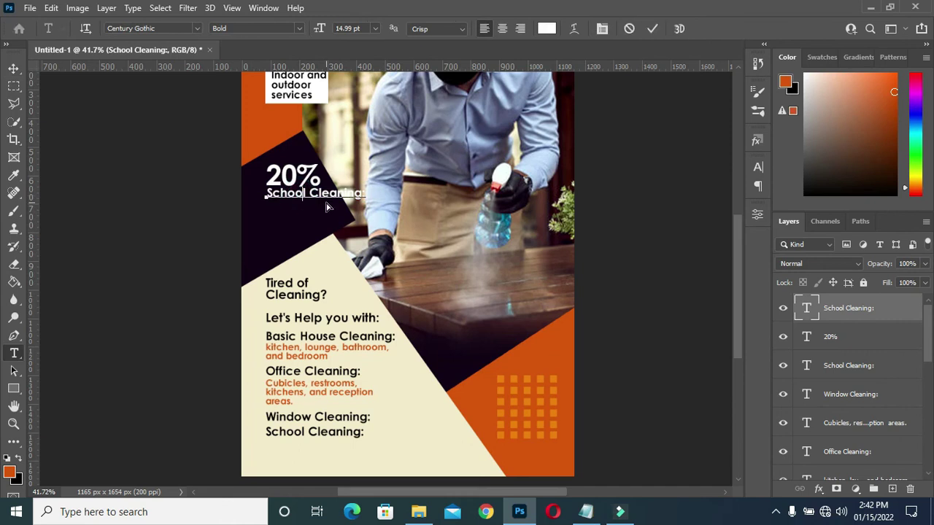
key("ctrl+a")
type("Discount")
left_click(649, 30)
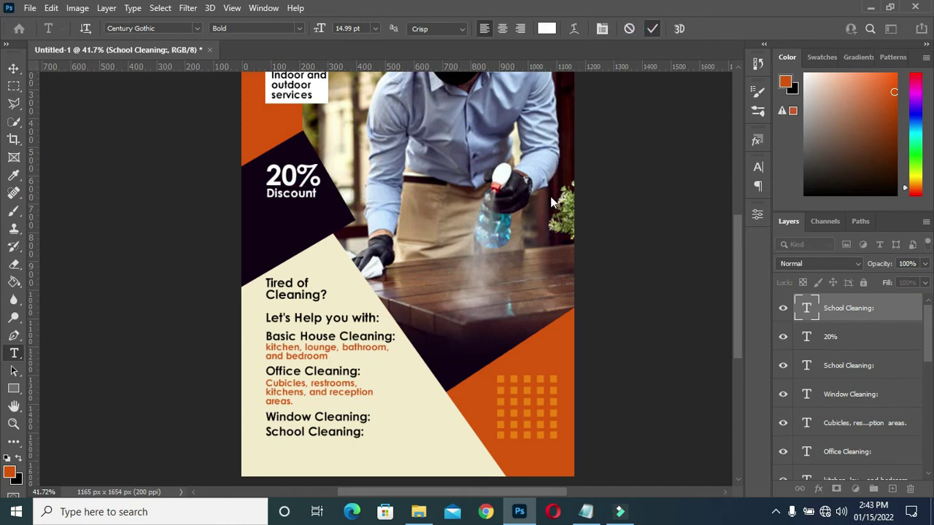
Step: Select the 20% and Discount layers together, nudge them down, and scale them up
key("ctrl+Return")
key("v")
scroll(307, 168, "up", 2)
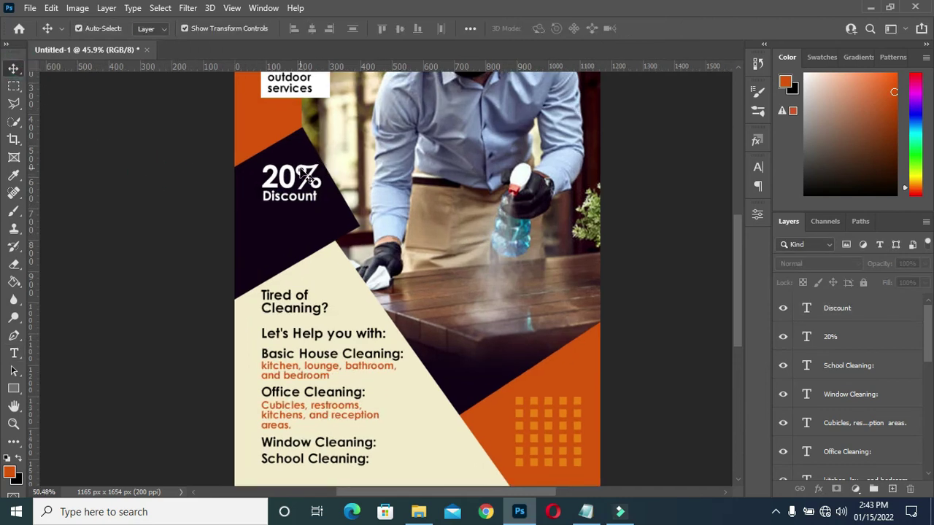
left_click(839, 336)
left_click(845, 308, "shift")
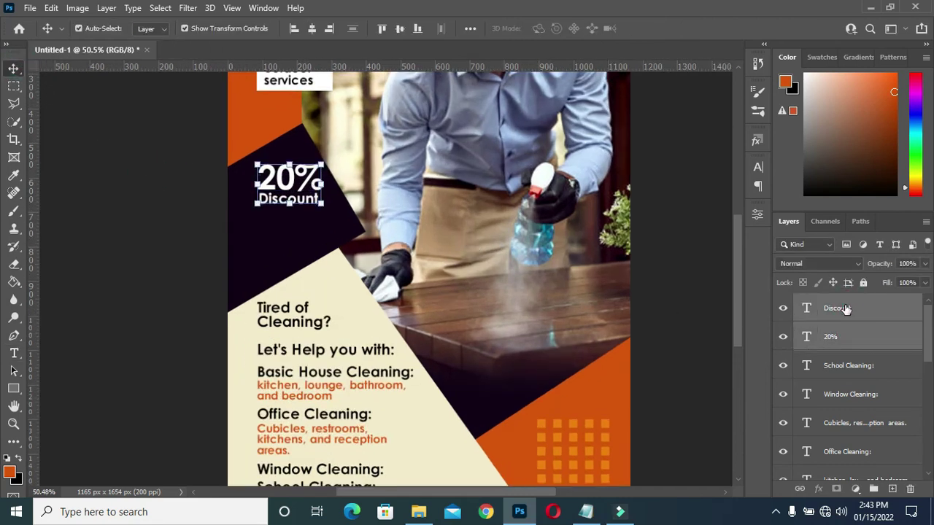
key("Down")
key("Down")
key("Down")
key("Down")
key("Down")
key("Down")
key("Down")
key("Down")
key("Down")
key("Down")
key("Down")
key("Down")
key("Down")
key("Down")
key("Down")
key("Down")
key("Down")
key("Down")
key("Down")
key("Down")
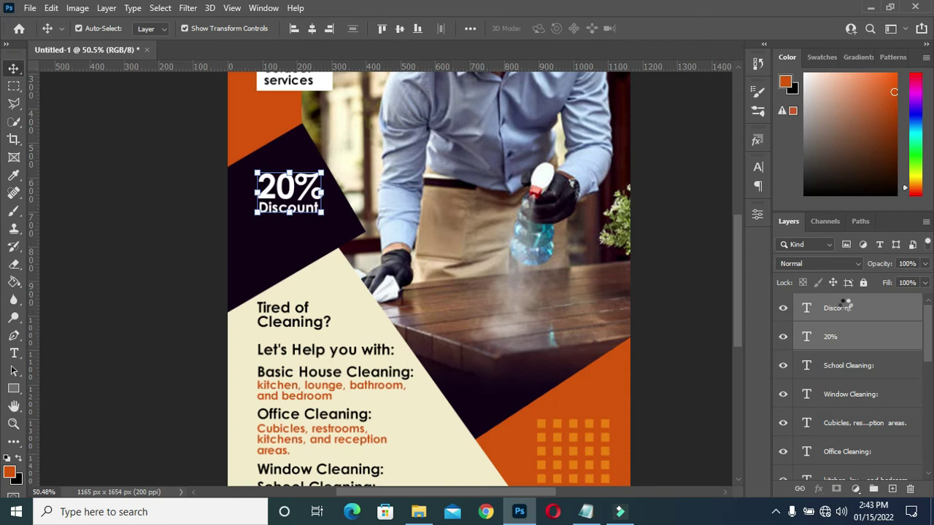
key("ctrl+t")
mouse_move(323, 215)
left_mouse_down()
mouse_move(335, 220)
mouse_move(308, 212)
mouse_move(308, 222)
left_mouse_up()
left_click(677, 29)
scroll(386, 146, "down", 4)
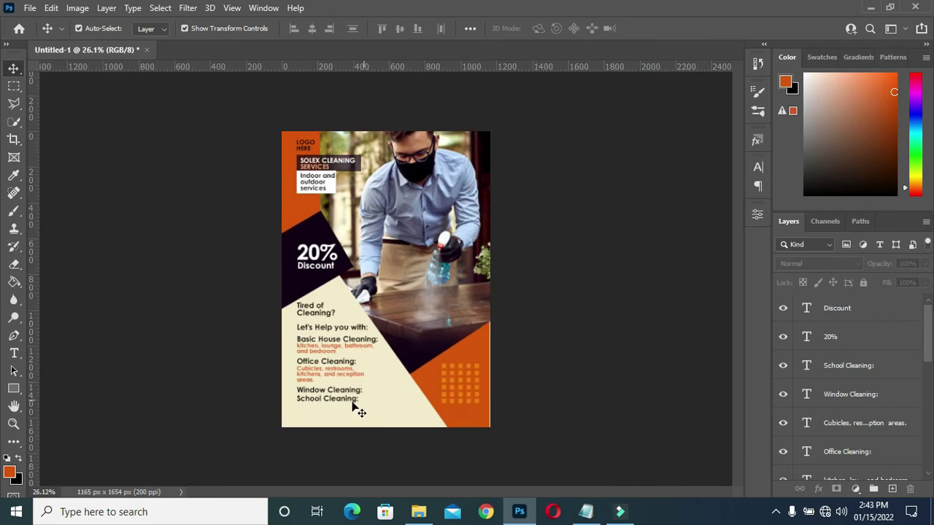
scroll(314, 412, "up", 1)
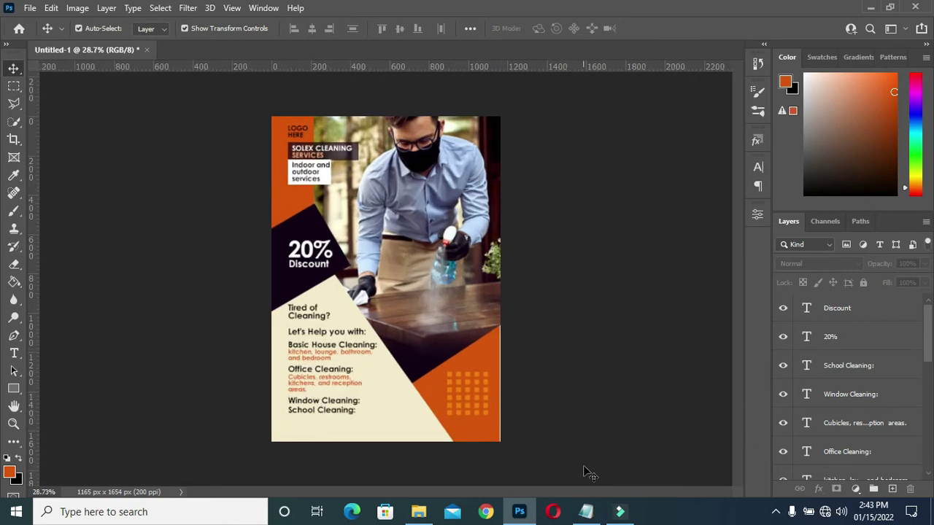
scroll(350, 452, "up", 4)
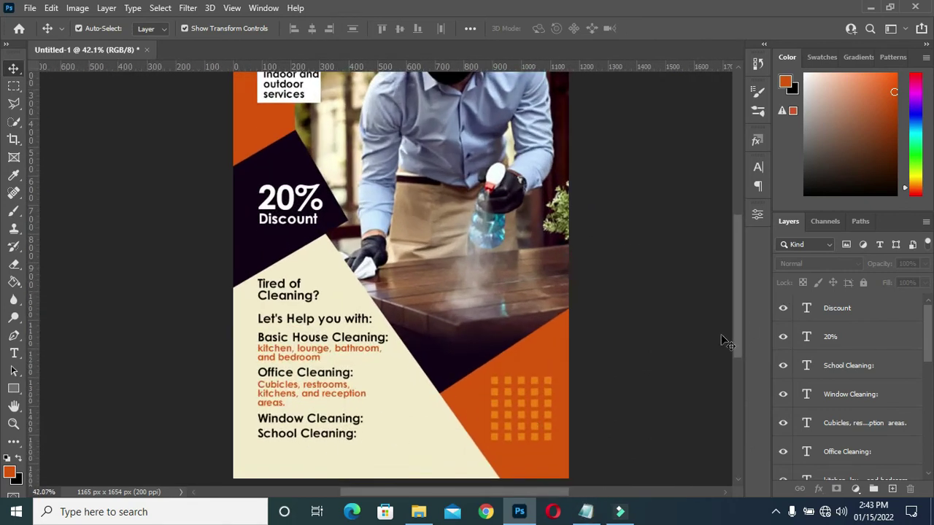
scroll(737, 342, "down", 2)
left_click(580, 509)
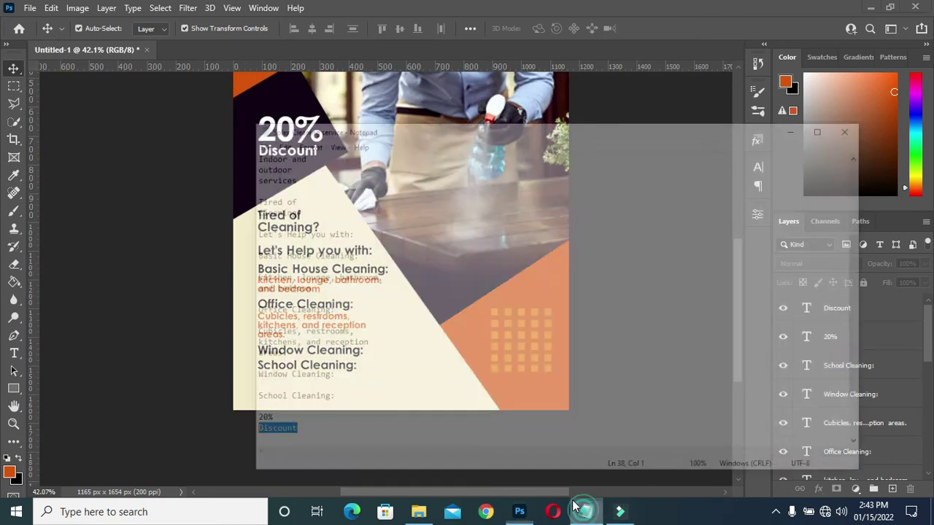
scroll(596, 230, "down", 3)
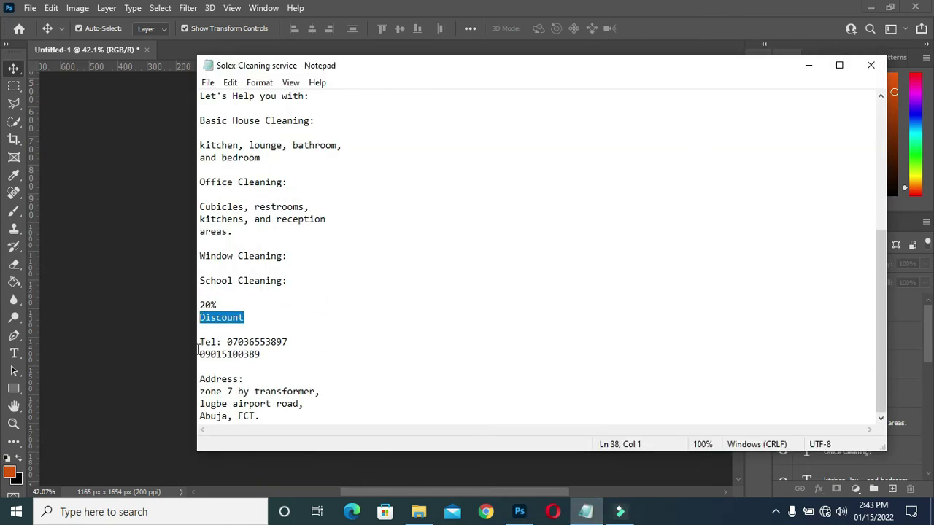
left_click_drag(200, 341, 267, 355)
key("ctrl+c")
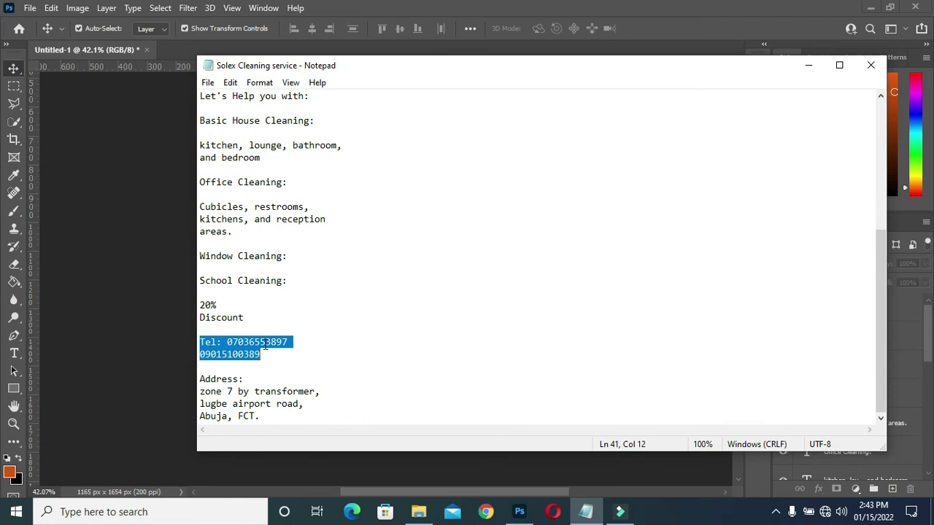
left_click(809, 65)
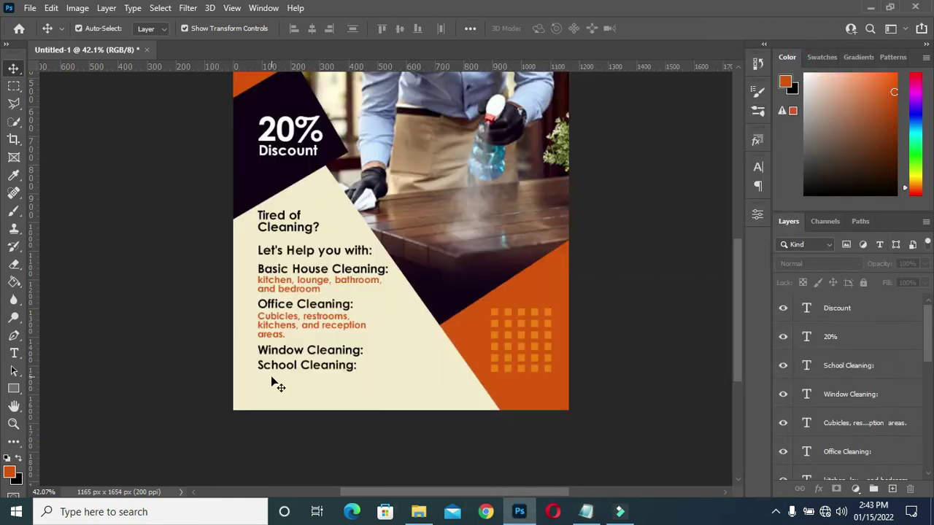
key("t")
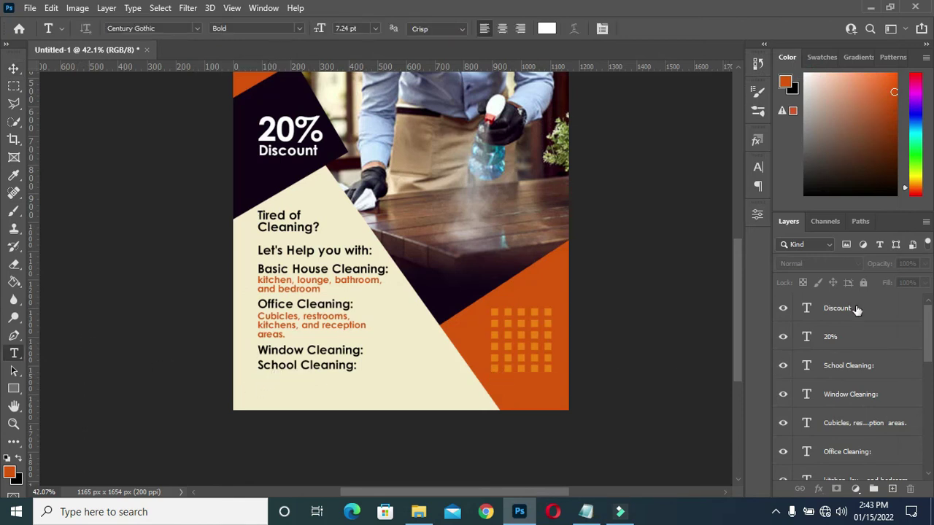
Step: Duplicate the School Cleaning: line below itself and replace it with the two phone numbers
left_click(865, 369)
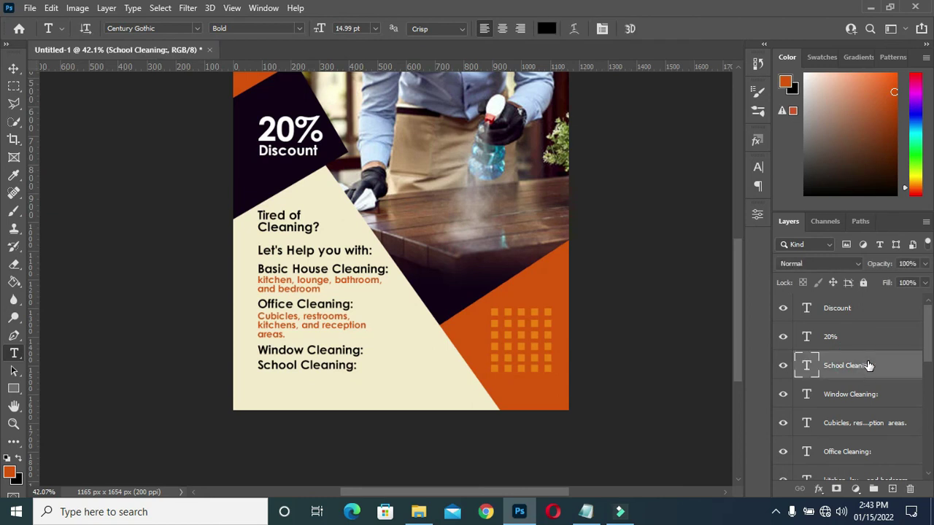
left_click_drag(875, 367, 857, 297)
key("ctrl+j")
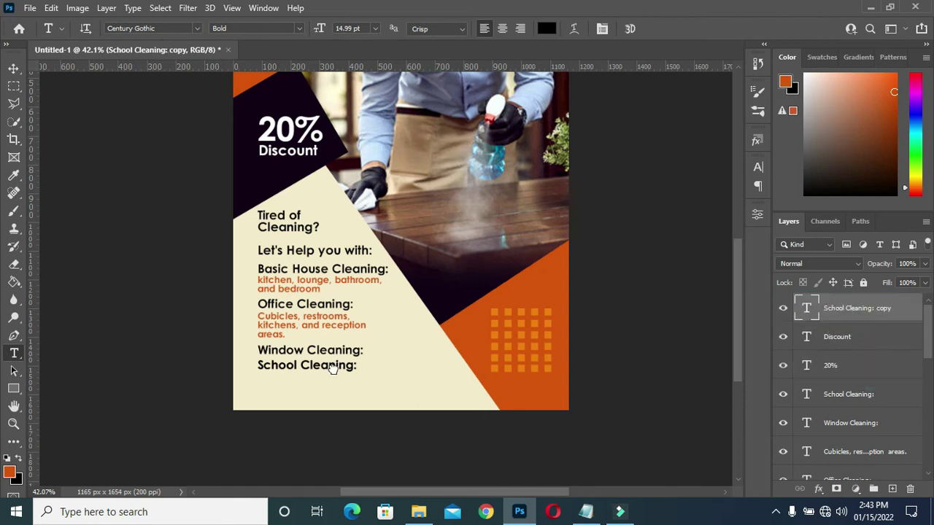
left_click_drag(326, 370, 323, 386)
triple_click(361, 383)
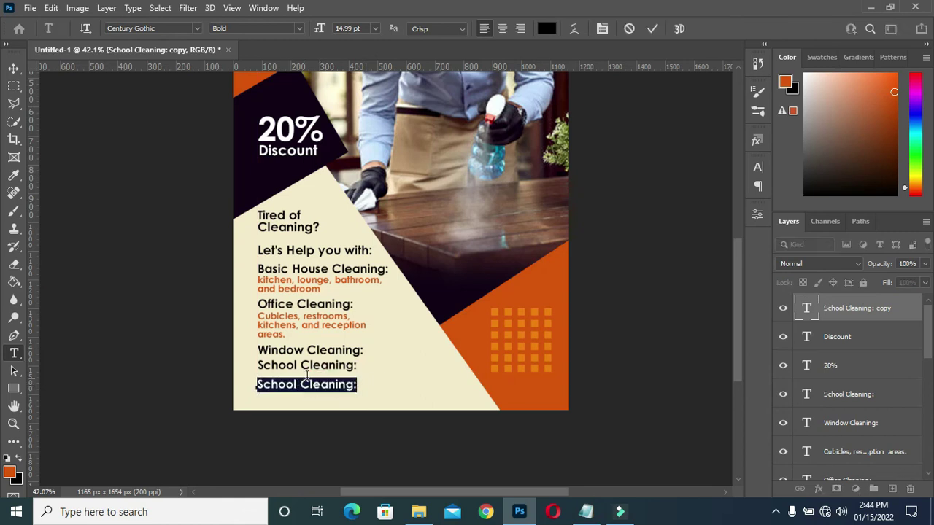
key("ctrl+v")
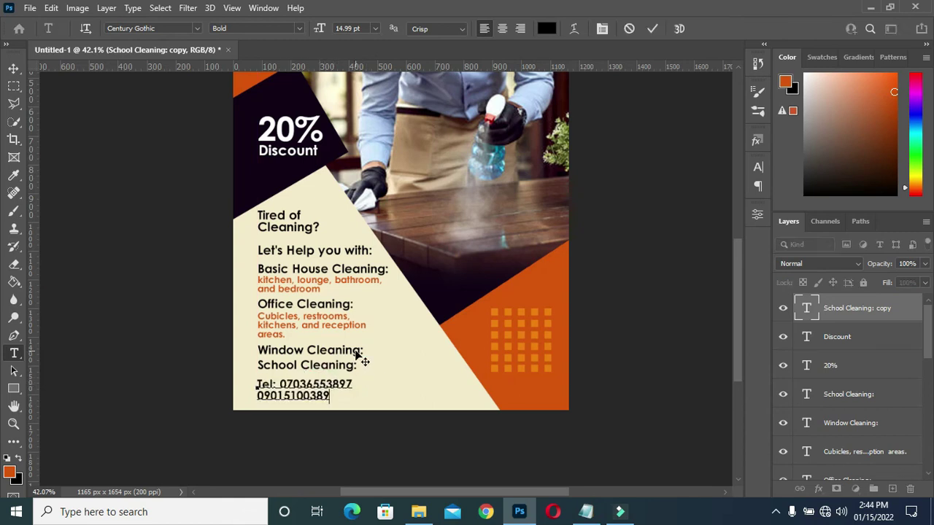
left_click(652, 29)
Step: Indent the second phone number beneath the first and scale the Tel block down slightly
left_click(257, 396)
key("BackSpace")
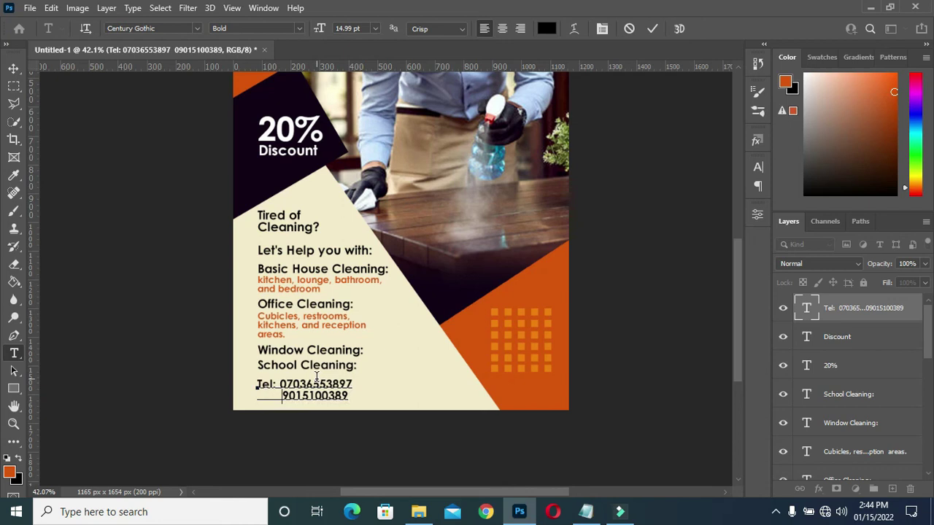
type("0")
scroll(321, 328, "down", 2)
scroll(334, 444, "up", 3)
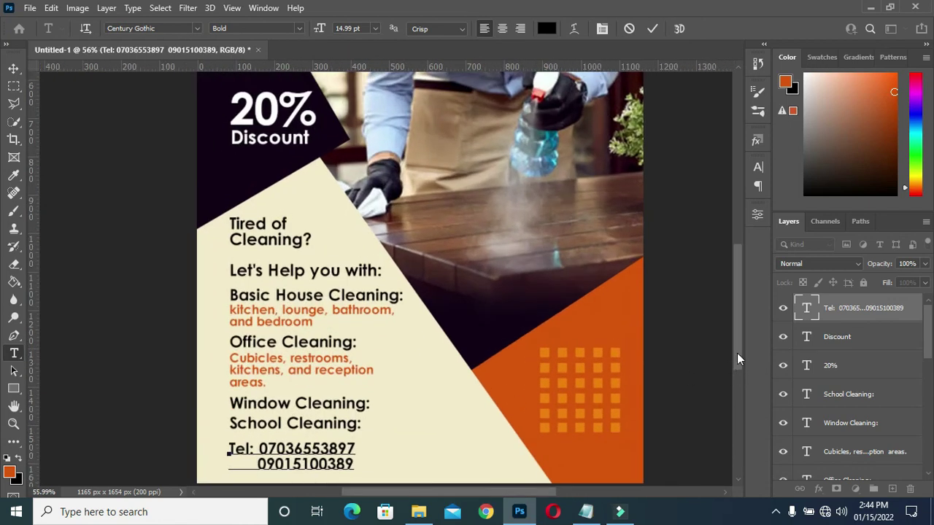
scroll(737, 353, "down", 2)
key("Escape")
key("v")
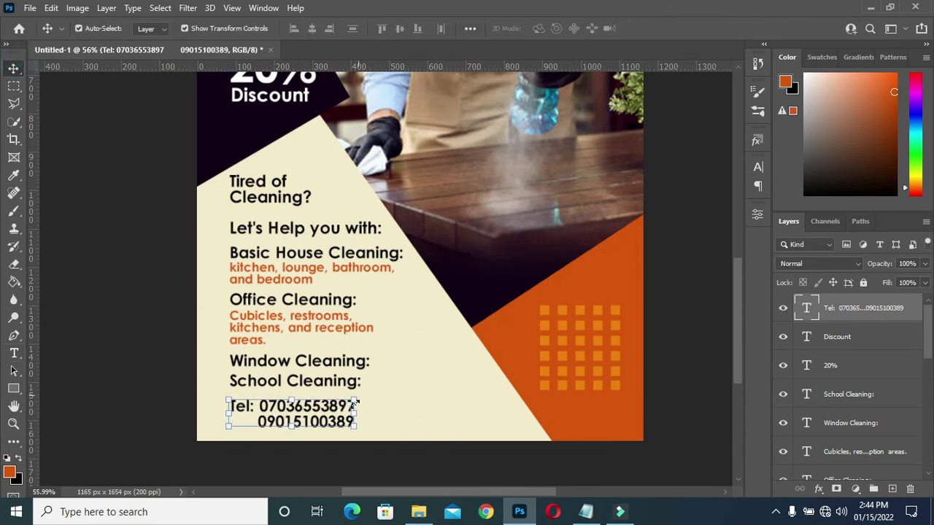
left_click_drag(355, 426, 332, 413)
Step: Nudge the resized Tel block up and apply the transform, keeping the text black
key("Up")
key("Up")
left_click(677, 29)
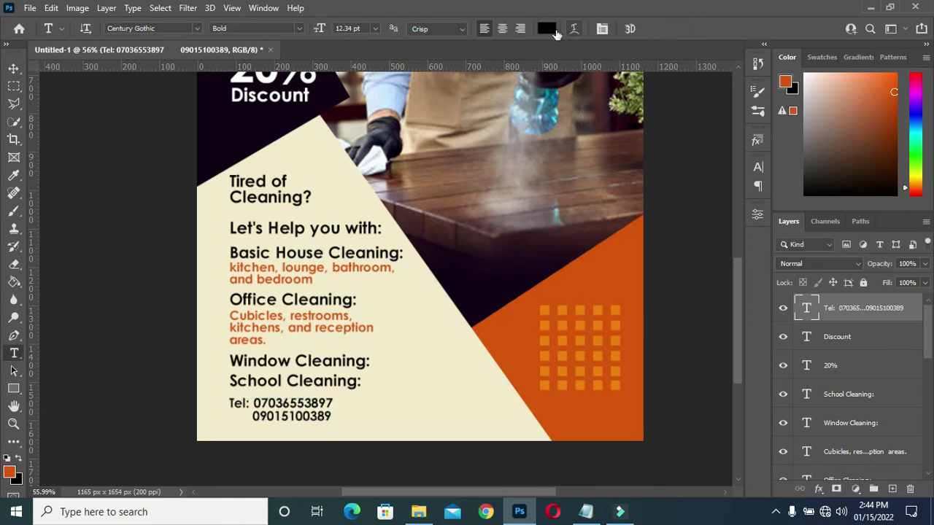
left_click(545, 29)
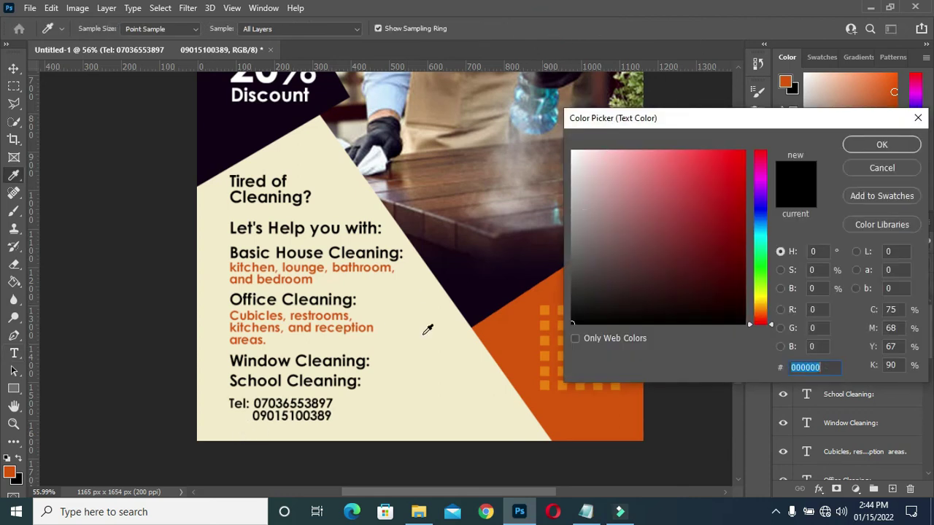
left_click(880, 144)
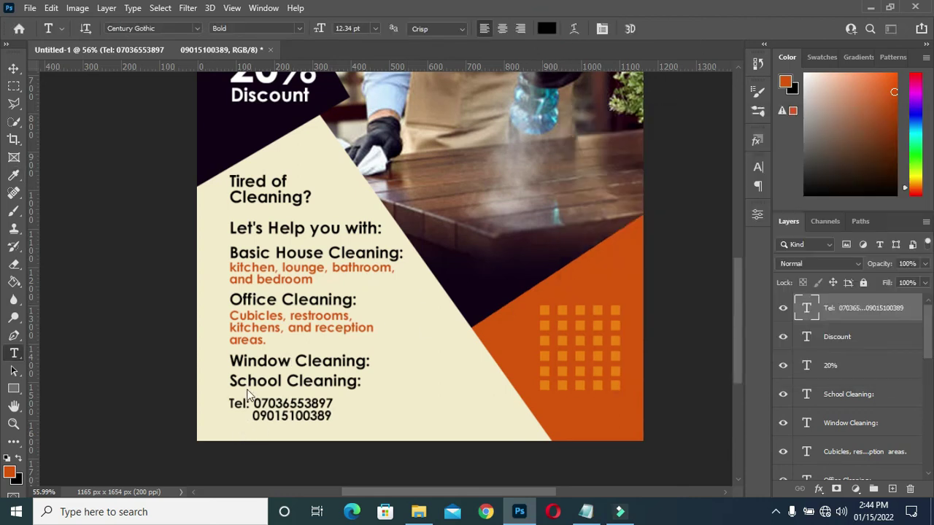
Step: Colour the word 'Tel:' with the orange sampled from the flyer's shapes
left_click_drag(251, 402, 229, 403)
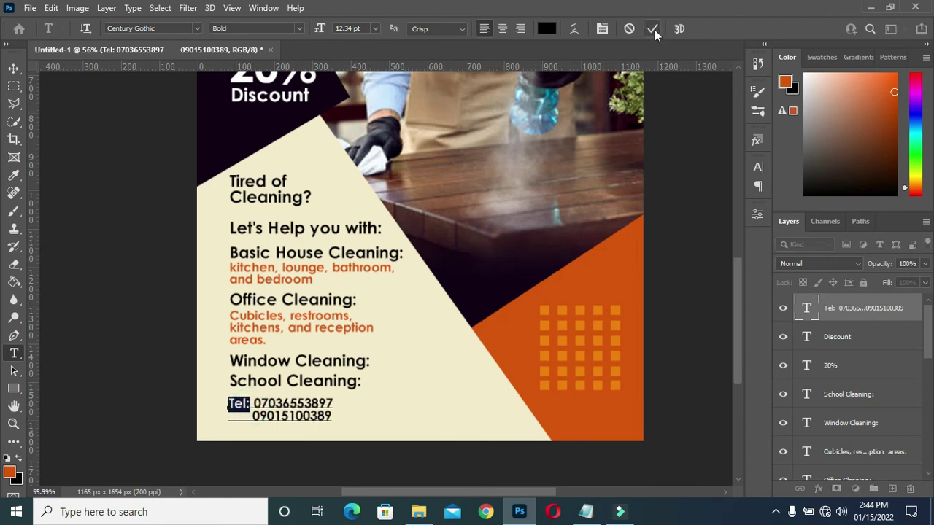
left_click(552, 32)
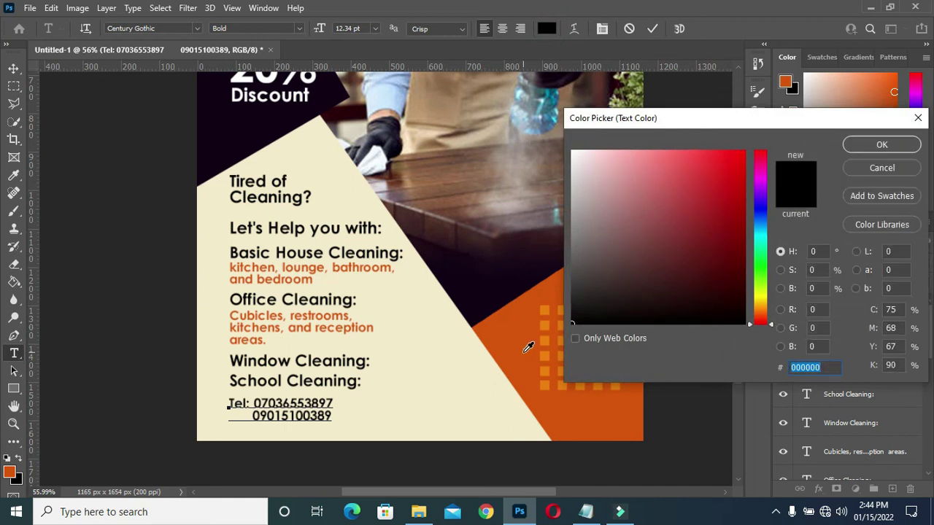
left_click(524, 354)
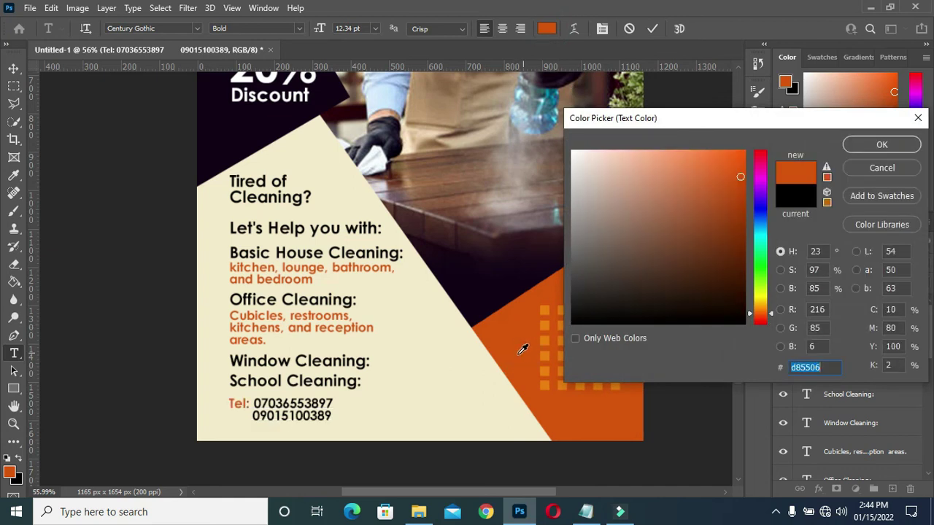
left_click(881, 145)
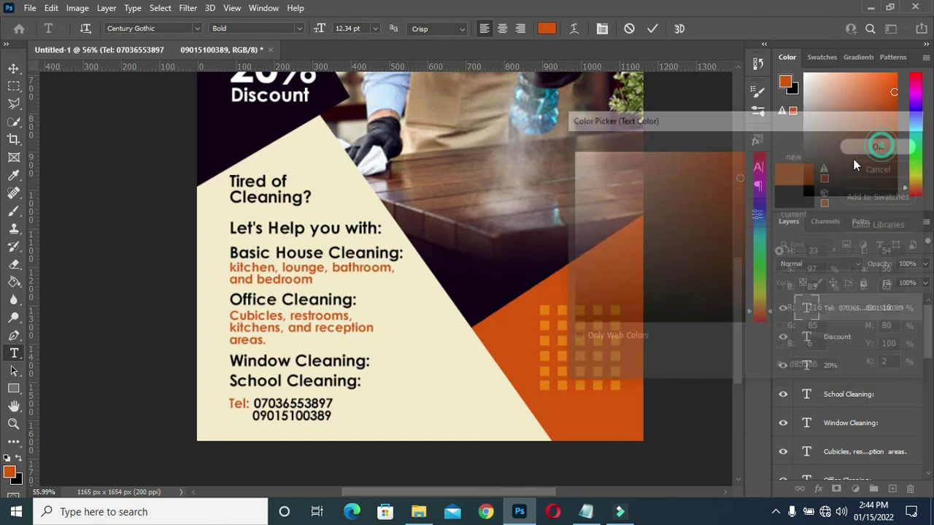
left_click(653, 28)
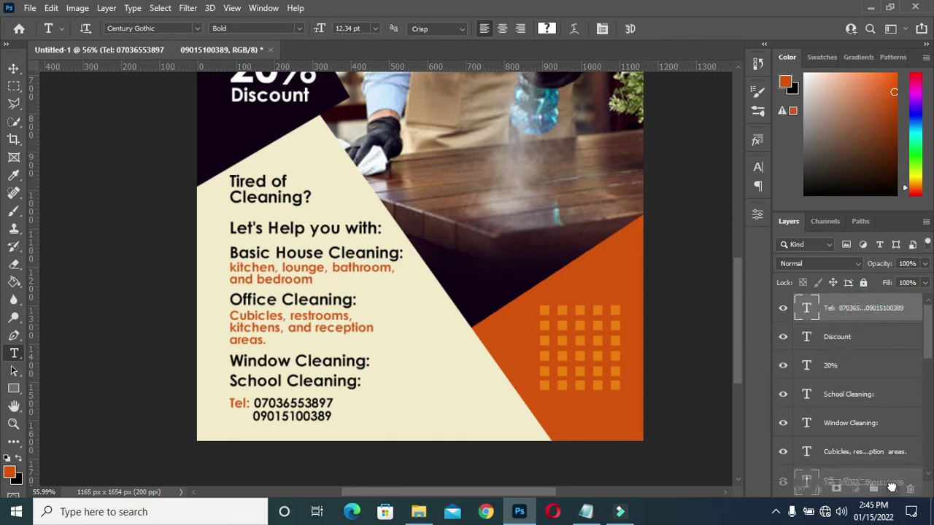
key("ctrl+j")
Step: Move the Tel block copy to the right and copy 'Address:' from the notes
left_click(312, 409)
left_click_drag(312, 408, 453, 411)
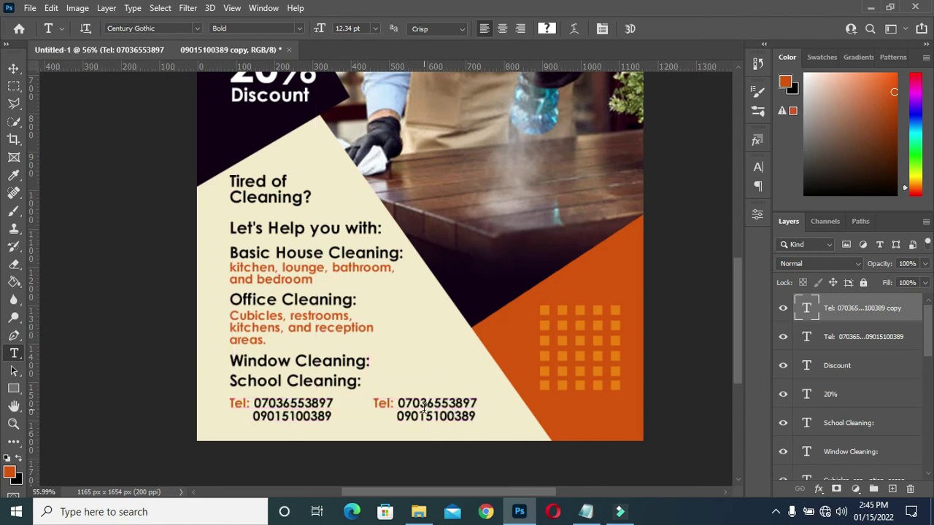
left_click(585, 513)
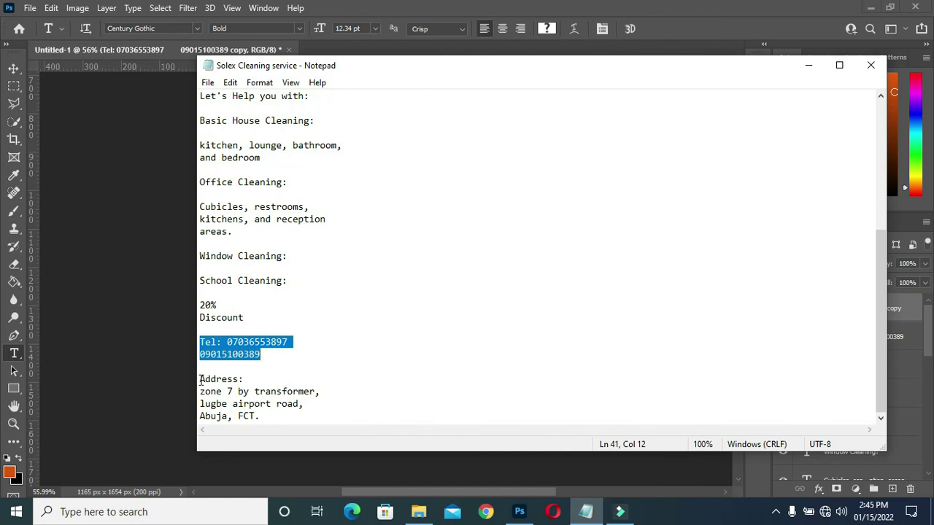
left_click_drag(199, 379, 245, 380)
key("ctrl+v")
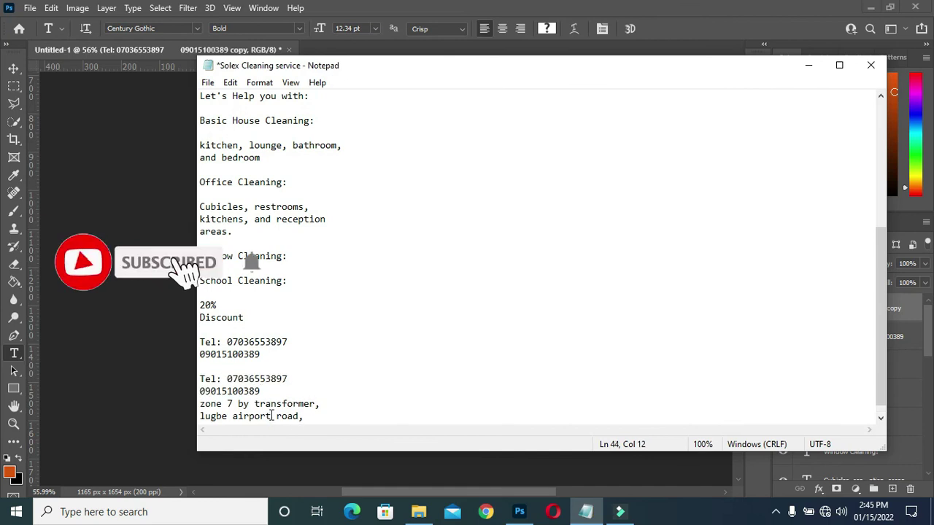
key("ctrl+z")
left_click(809, 66)
Step: Replace the copy's text with the orange 'Address:' label and shift it slightly left
left_click(467, 403)
key("ctrl+a")
left_click(471, 400)
key("ctrl+a")
type("Address:")
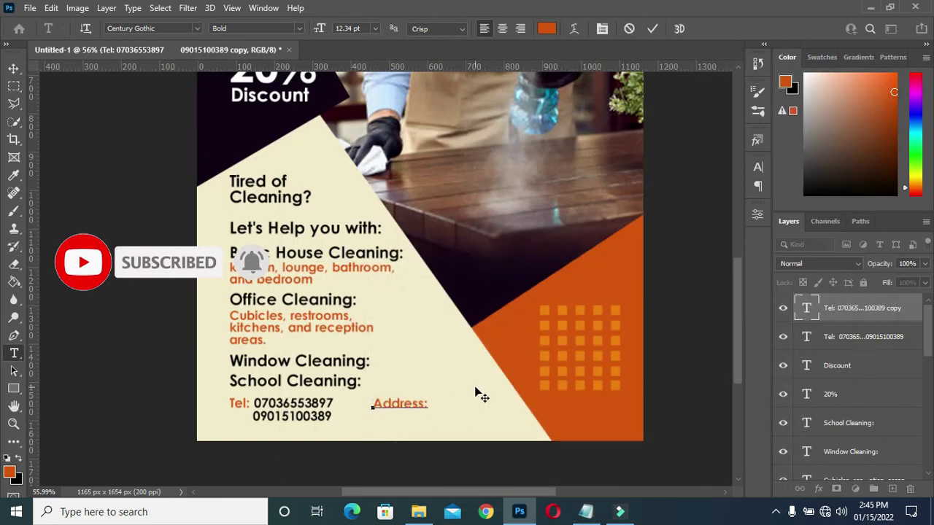
left_click(653, 30)
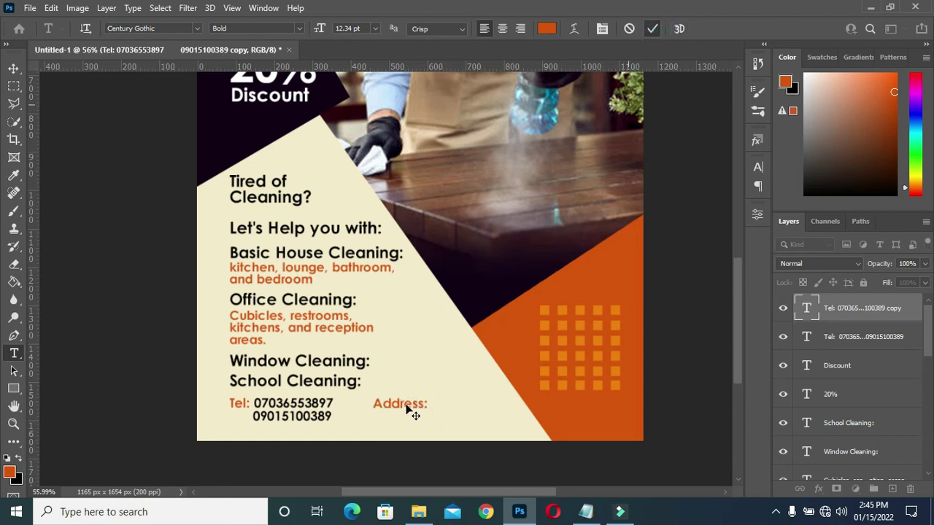
left_click_drag(393, 403, 381, 405)
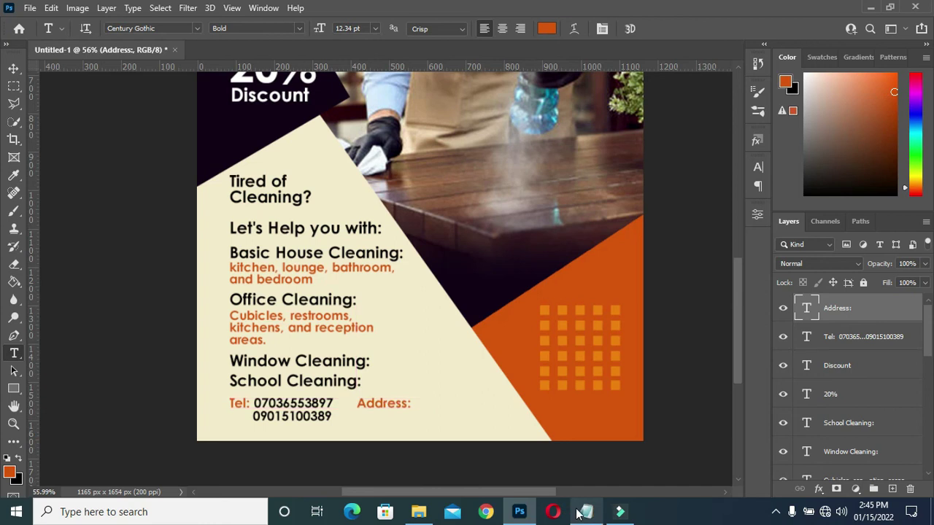
left_click(585, 511)
left_click(202, 392)
Step: Capitalise the address's first letter in the notes, save them, and select the address lines
type("Z")
left_click(200, 392)
key("ctrl+s")
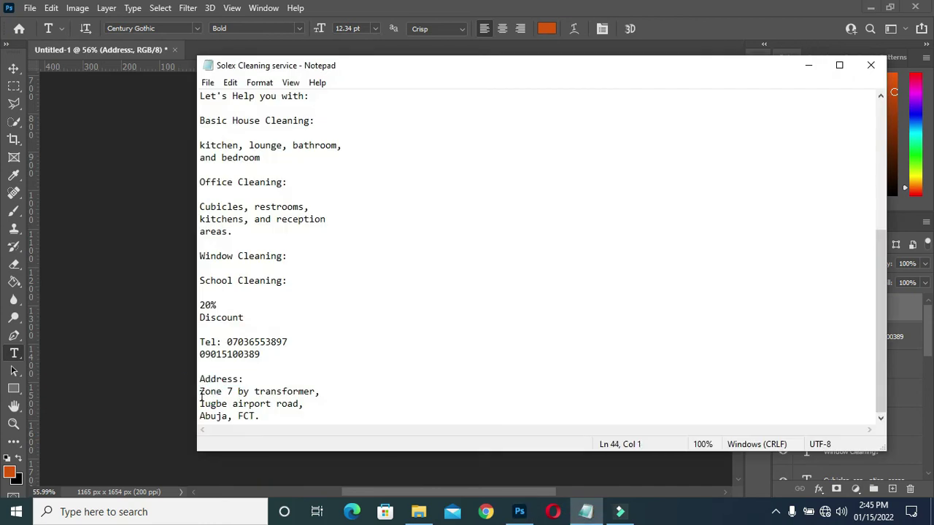
left_click_drag(201, 394, 278, 414)
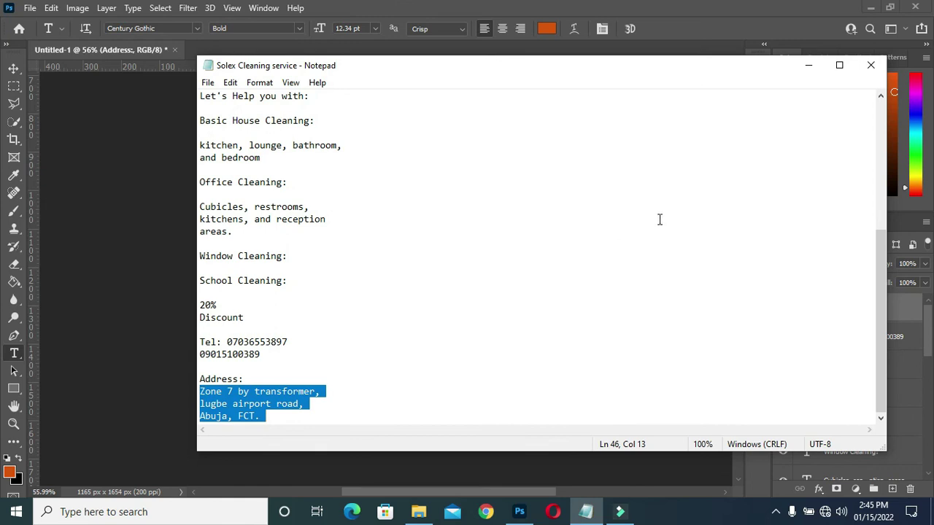
left_click(639, 264)
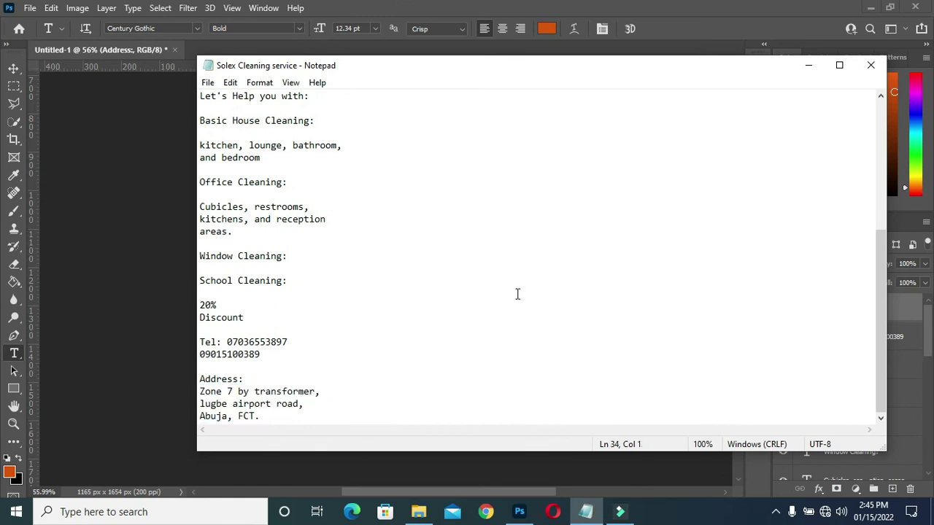
left_click(810, 68)
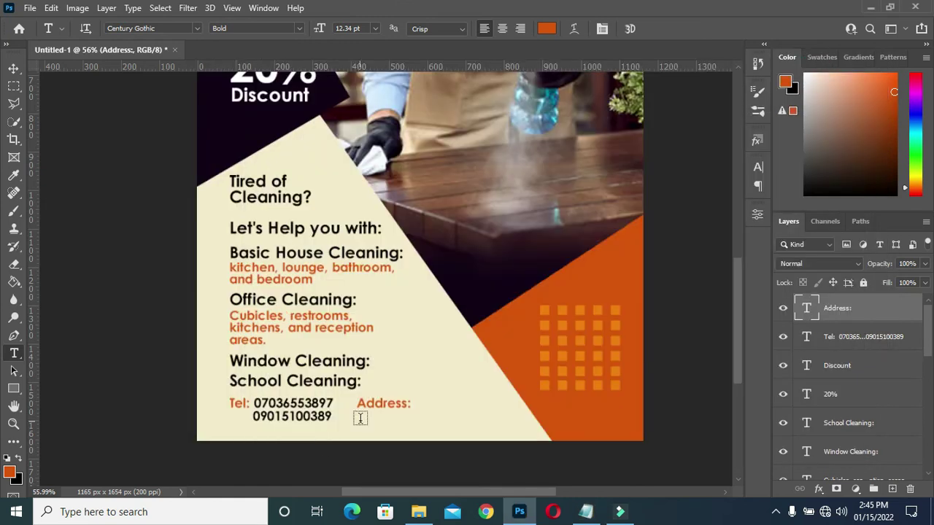
Step: Duplicate the Cubicles description text, move it to the top layer, and place it beside Address:
left_click(351, 330)
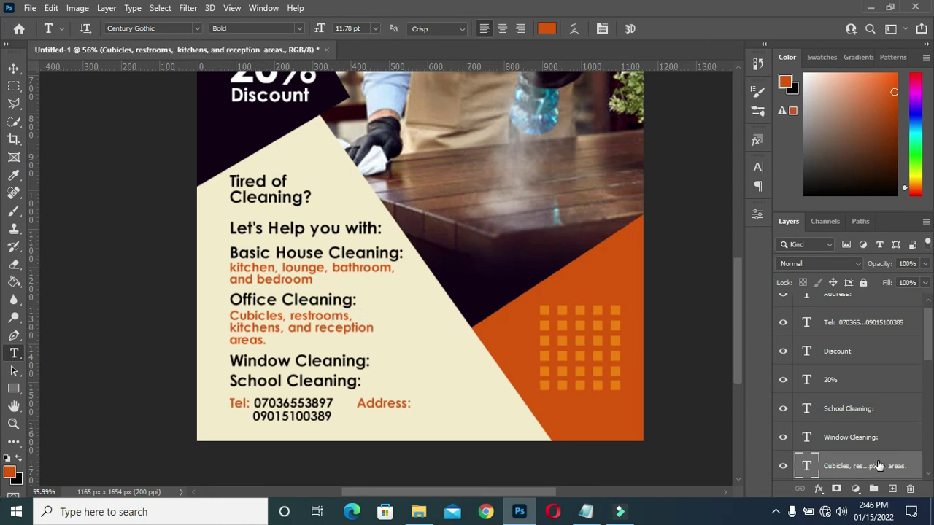
key("ctrl+j")
left_click(892, 489)
key("ctrl+shift+alt+n")
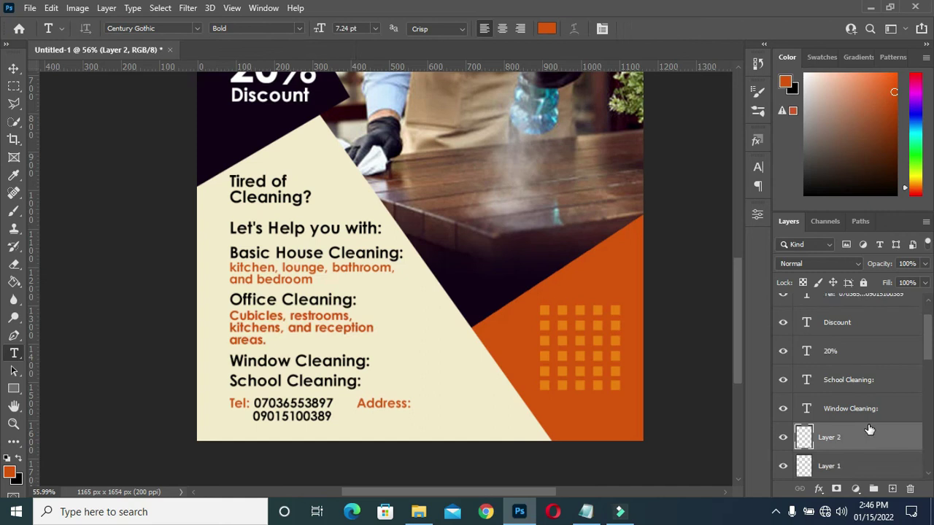
scroll(869, 431, "down", 1)
key("Delete")
key("Delete")
left_click_drag(873, 410, 862, 298)
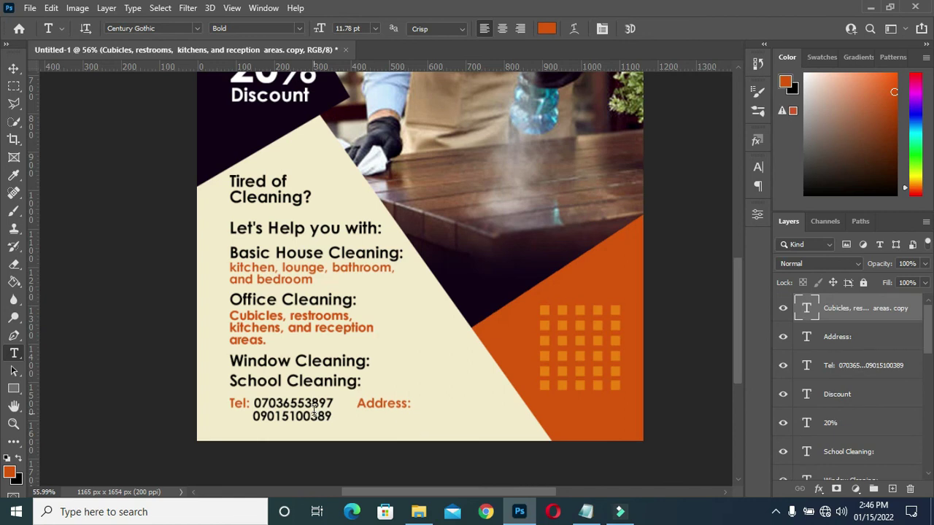
left_click_drag(304, 332, 487, 415)
Step: Replace the copy with the three-line postal address and colour it black (000000)
left_click(467, 409)
key("ctrl+a")
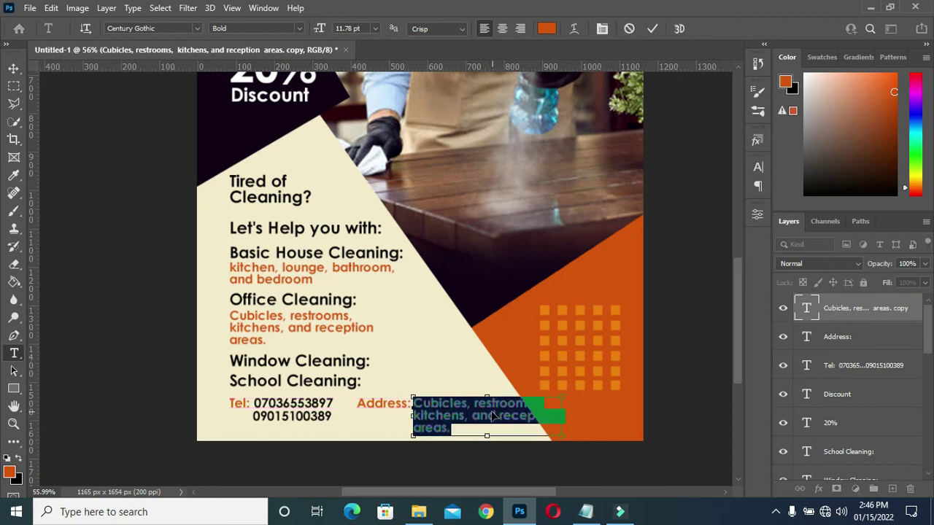
type("Zone 7 by transform lugbe airport road, Abuja, FCT.")
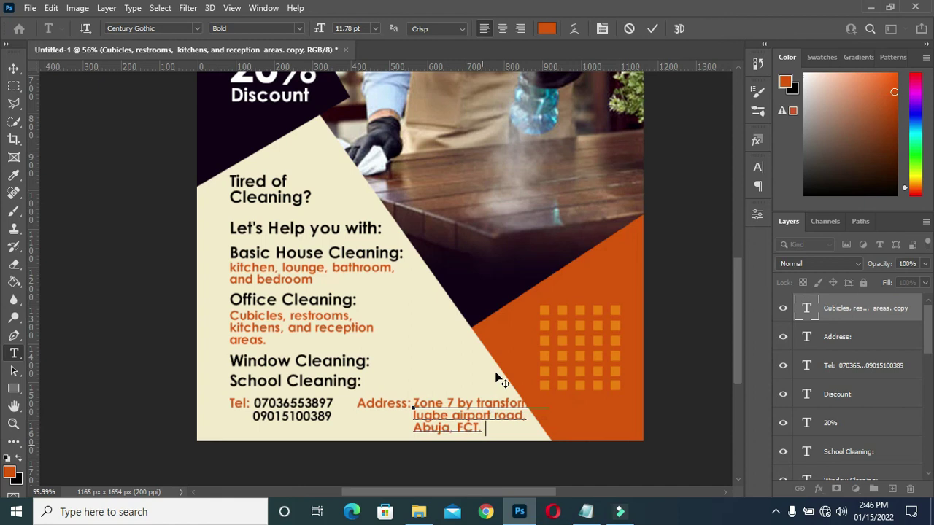
left_click(655, 33)
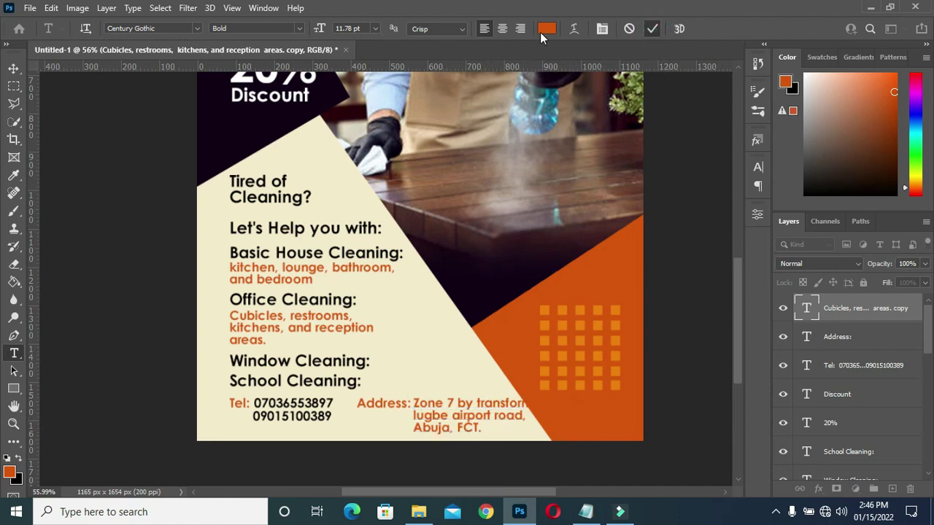
left_click(547, 30)
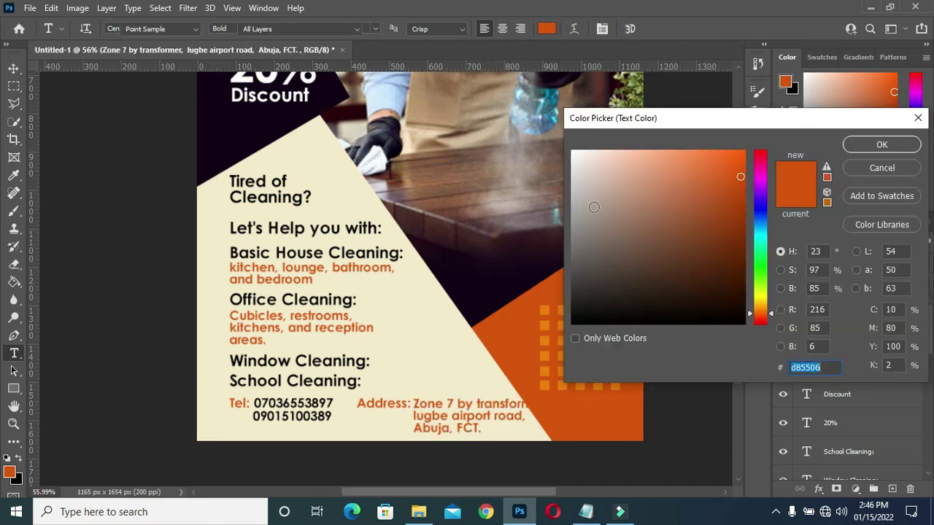
left_click_drag(579, 302, 572, 324)
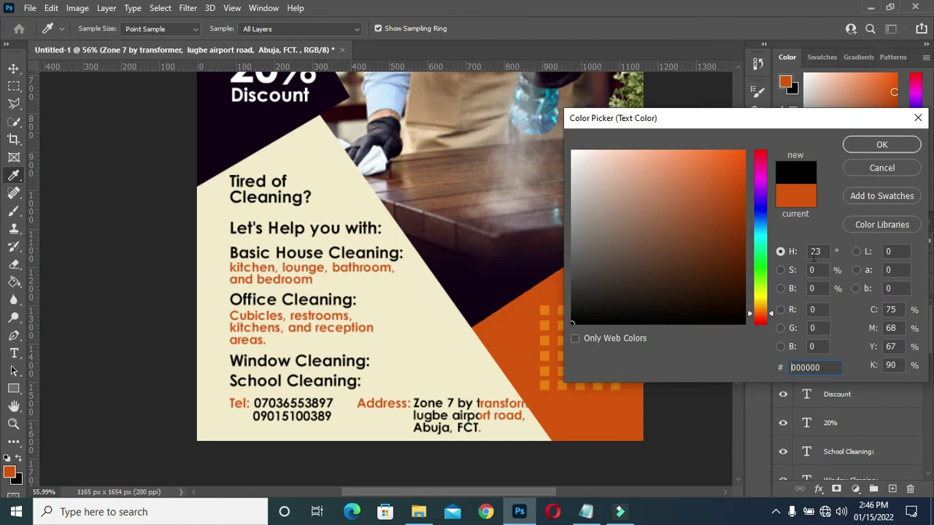
left_click(882, 145)
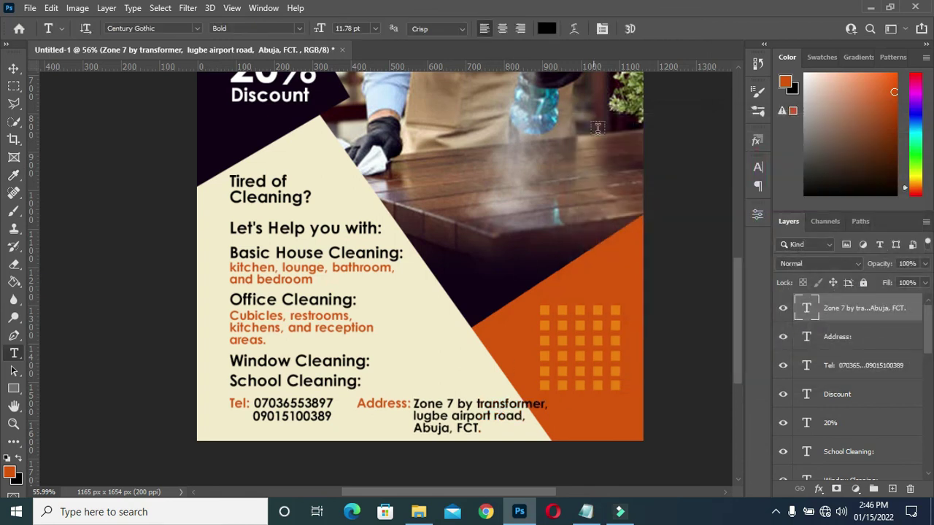
left_click(16, 68)
Step: Scale the postal address text down to about 82% and shift it slightly left with the 'Address:' label
left_click(547, 434)
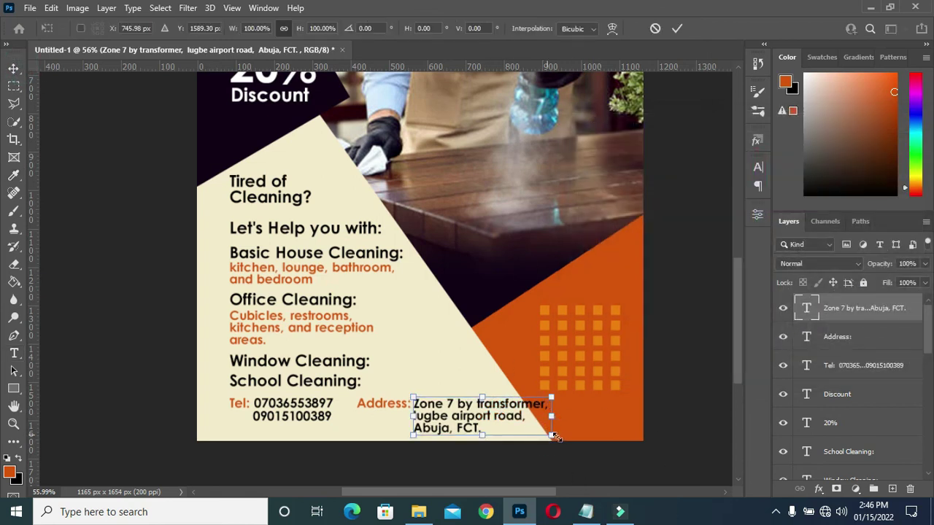
left_click_drag(551, 436, 525, 435)
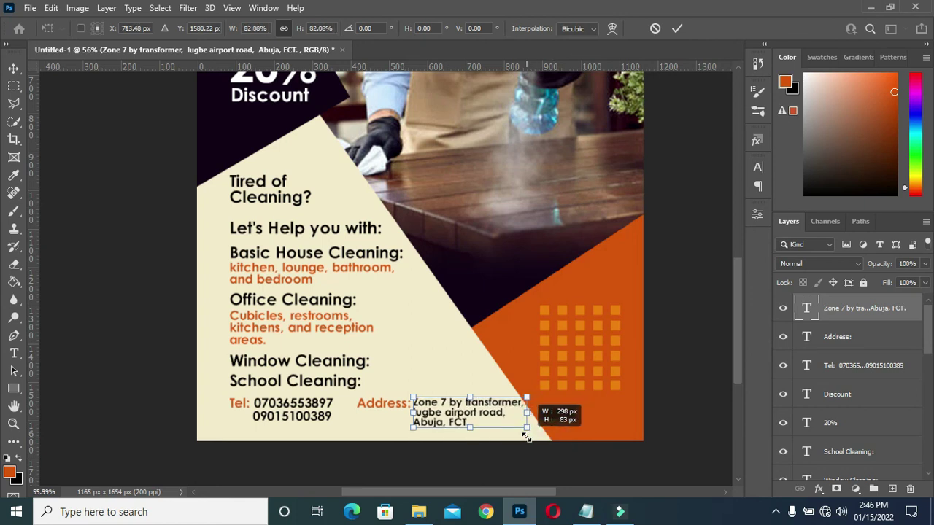
left_click(400, 411)
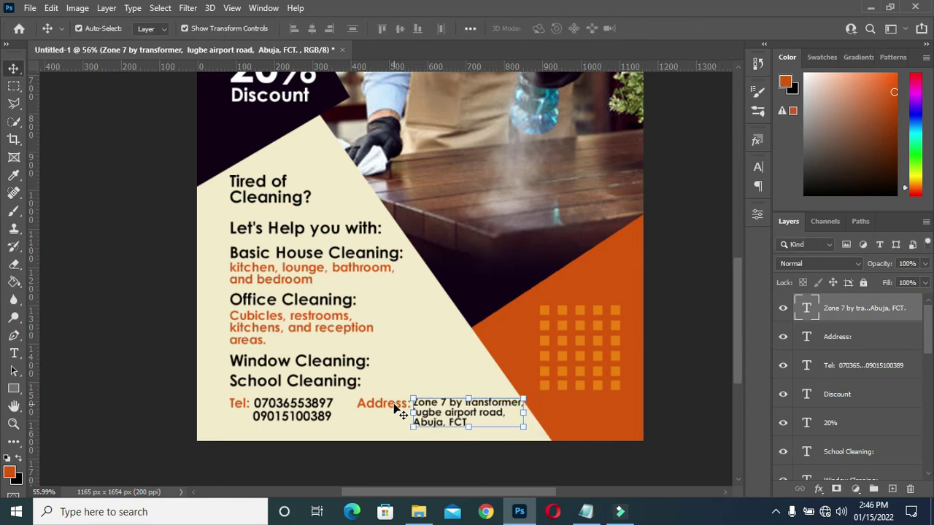
left_click(380, 408, "shift")
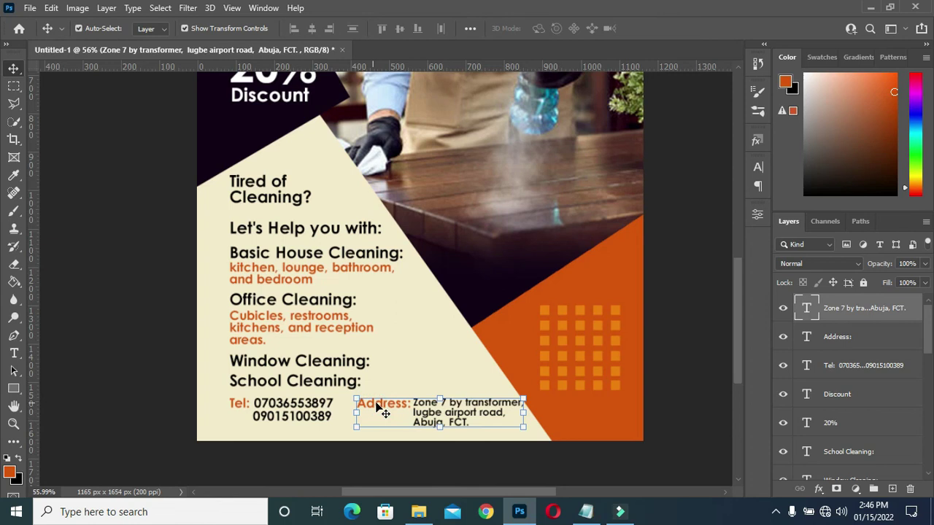
left_click(667, 396)
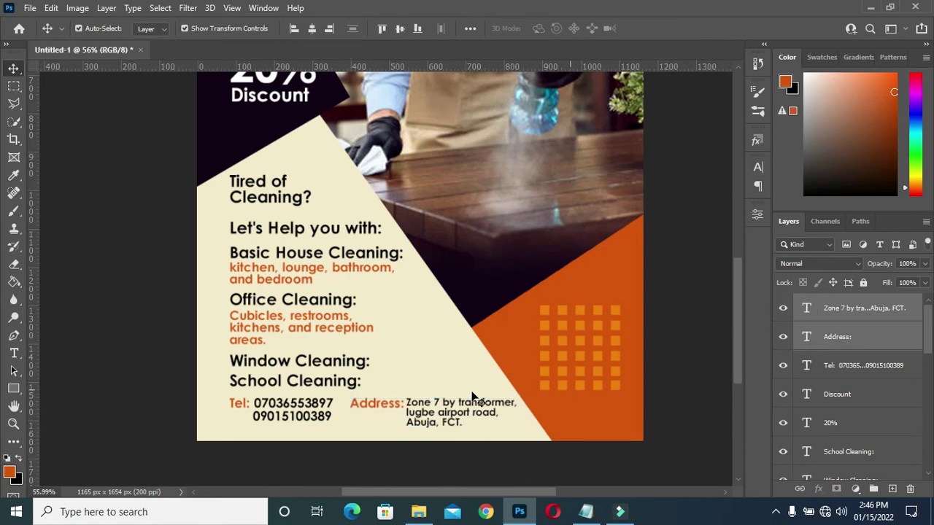
Step: Zoom out to show the whole flyer, from the Solex Cleaning header to the contact lines, and select the orange side rectangle
scroll(461, 398, "down", 2)
scroll(459, 397, "up", 2)
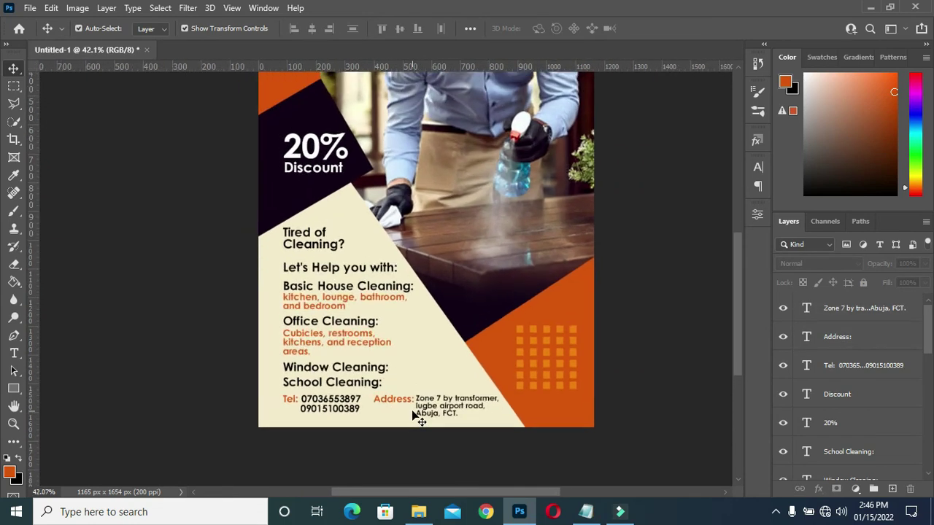
scroll(408, 406, "down", 2)
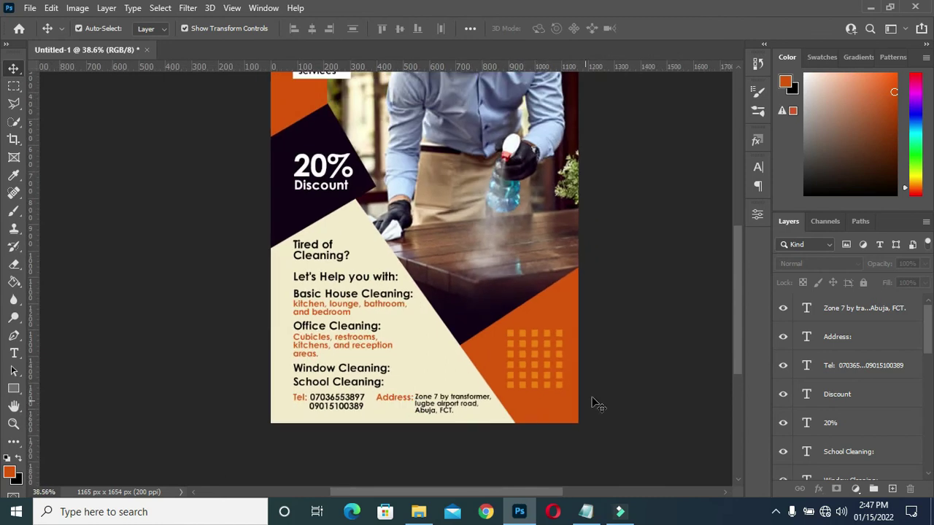
scroll(482, 384, "down", 1)
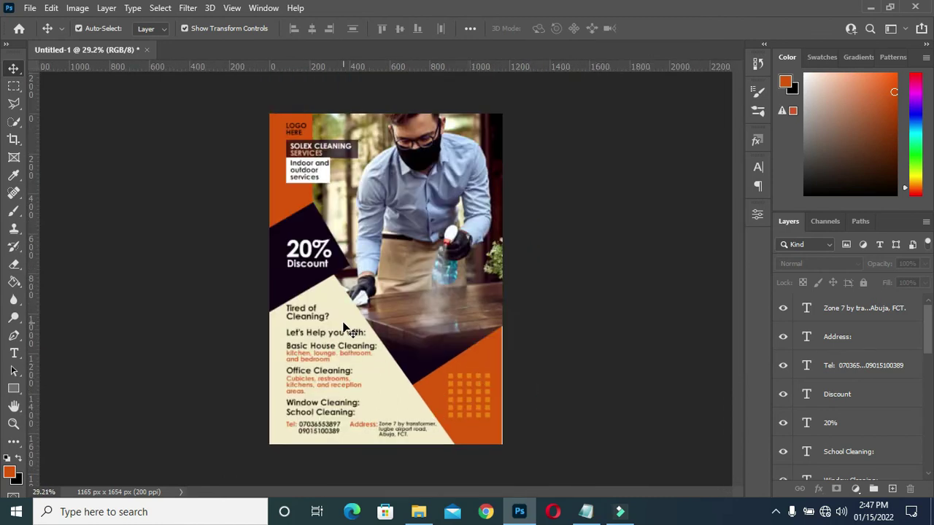
scroll(357, 248, "up", 1)
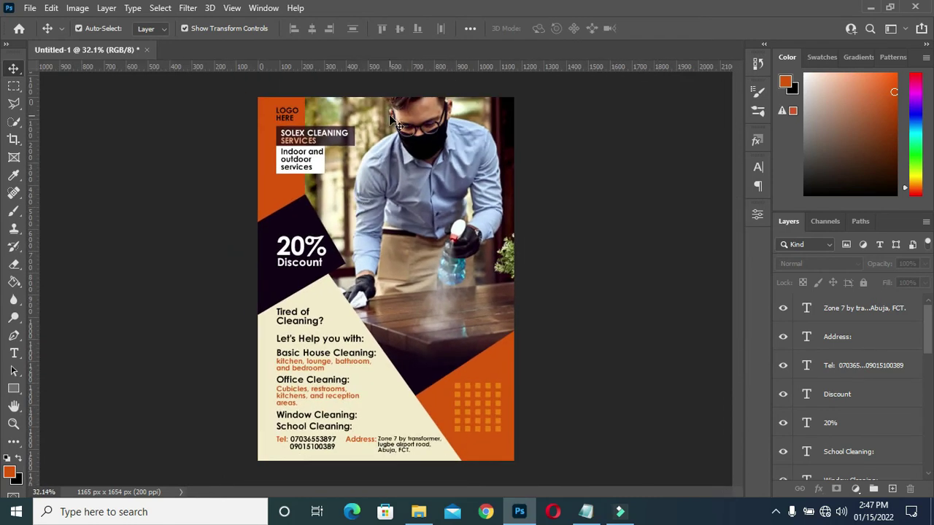
scroll(392, 117, "up", 2)
scroll(383, 159, "down", 1)
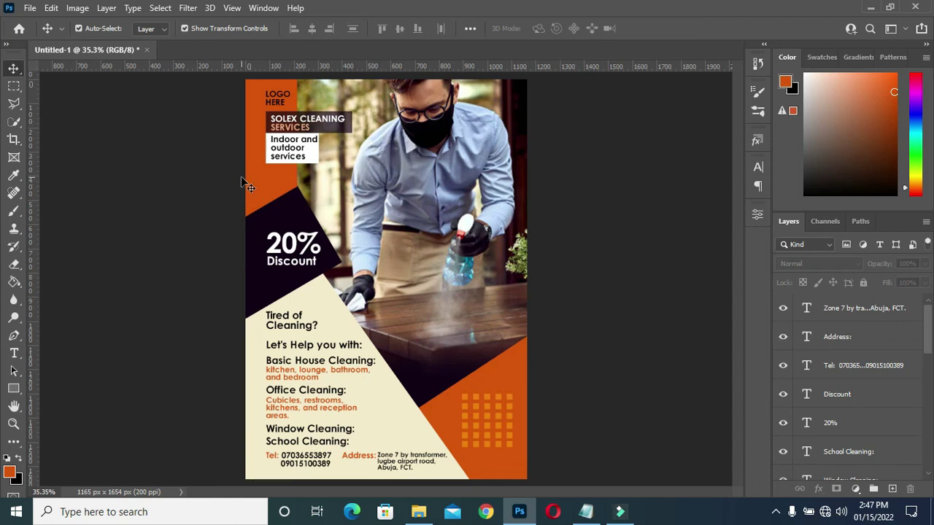
left_click(261, 195)
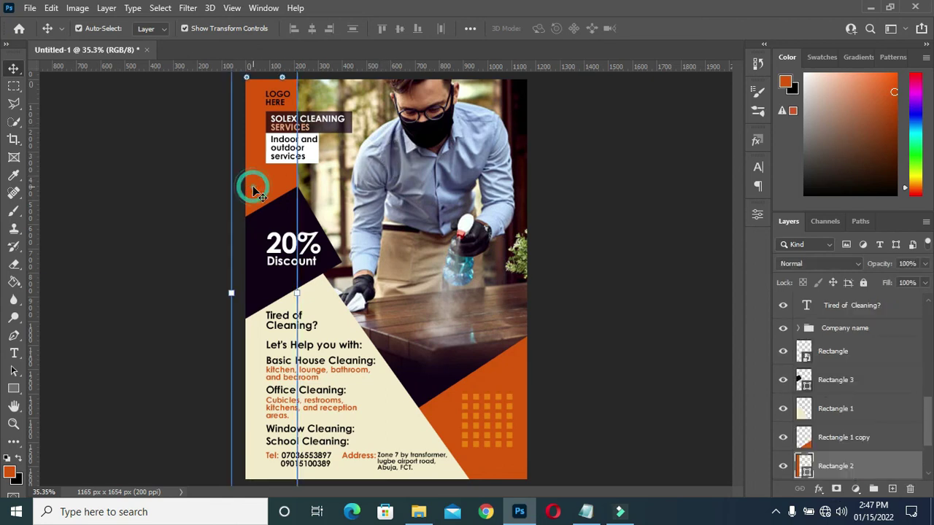
Step: Add a Drop Shadow to Rectangle 2 with 7% spread and 2 px distance
left_click(819, 489)
key("Escape")
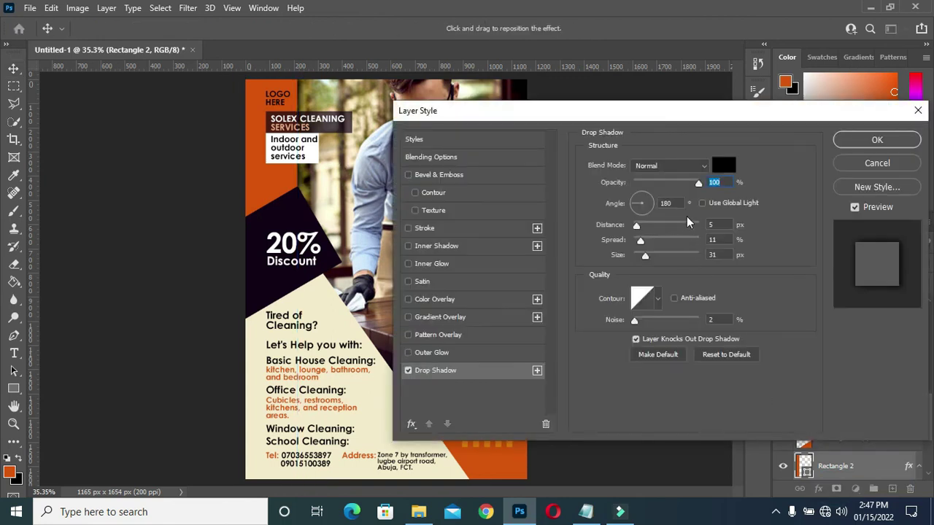
left_click(718, 254)
left_click_drag(641, 242, 639, 243)
left_click(638, 242)
left_click_drag(638, 227, 636, 227)
left_click_drag(639, 228, 636, 228)
left_click(635, 225)
Step: Set the shadow size to 31 px and apply the drop shadow
left_click(646, 255)
left_click_drag(647, 255, 644, 255)
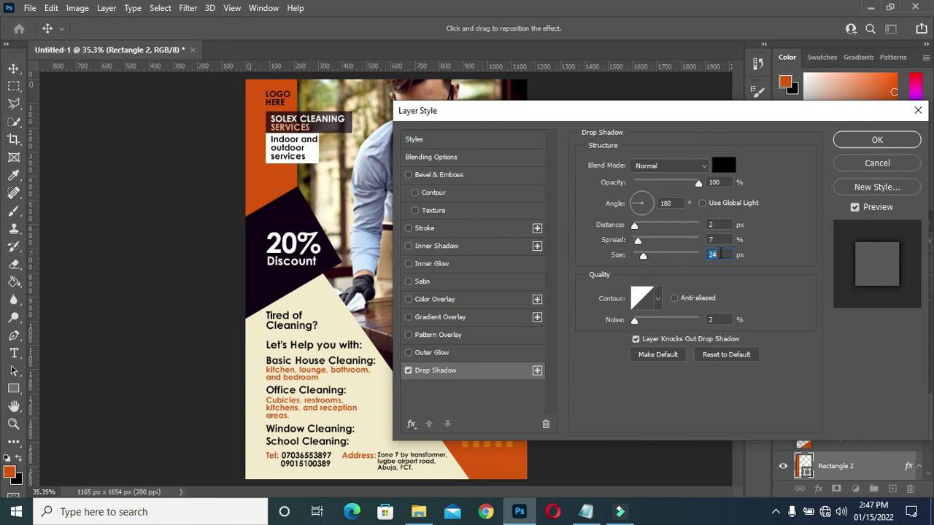
type("31")
left_click(884, 140)
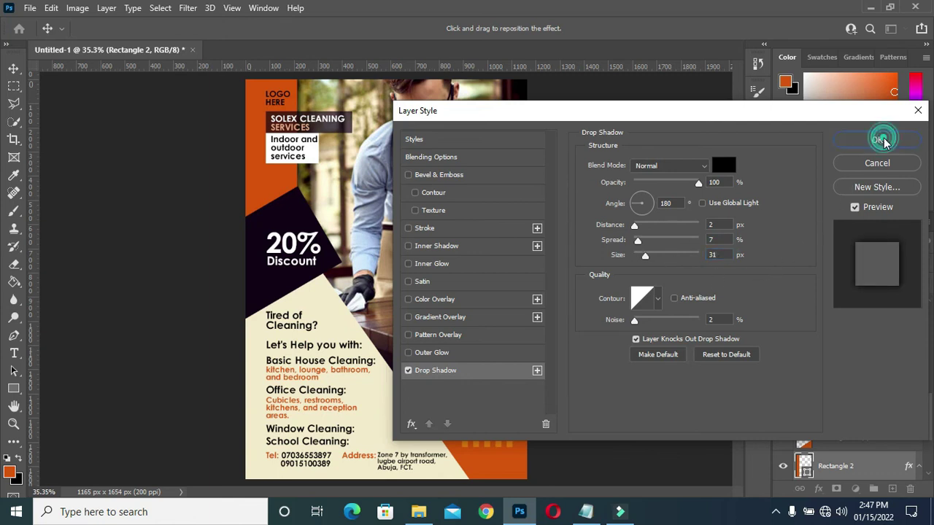
left_click(635, 255)
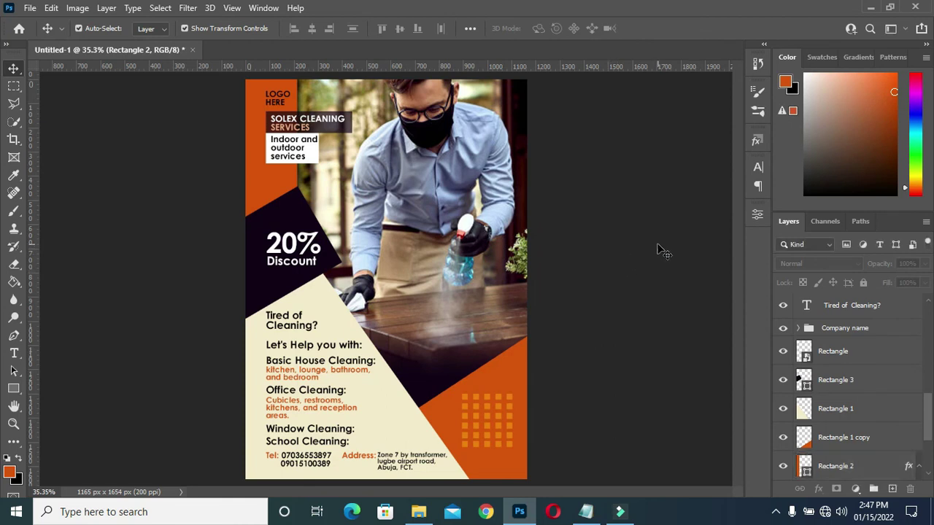
key("ctrl+minus")
key("ctrl+minus")
key("ctrl+minus")
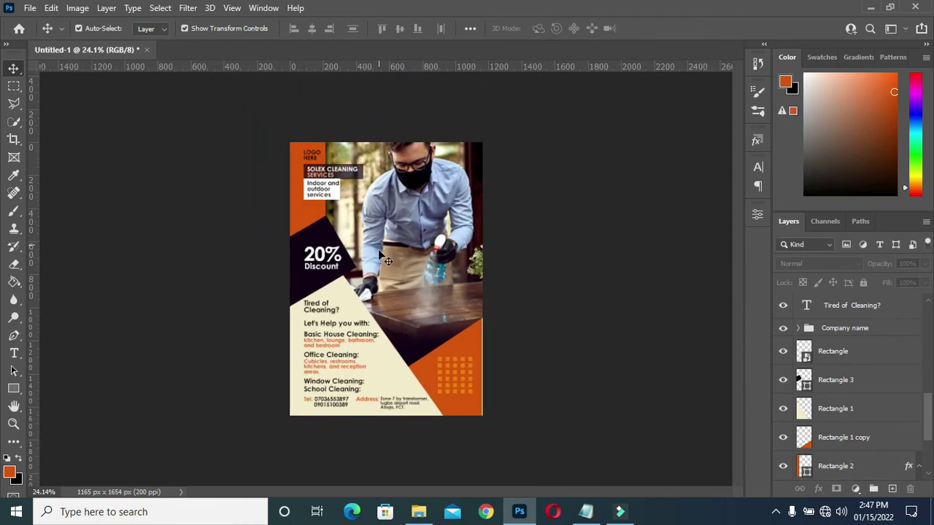
key("ctrl+plus")
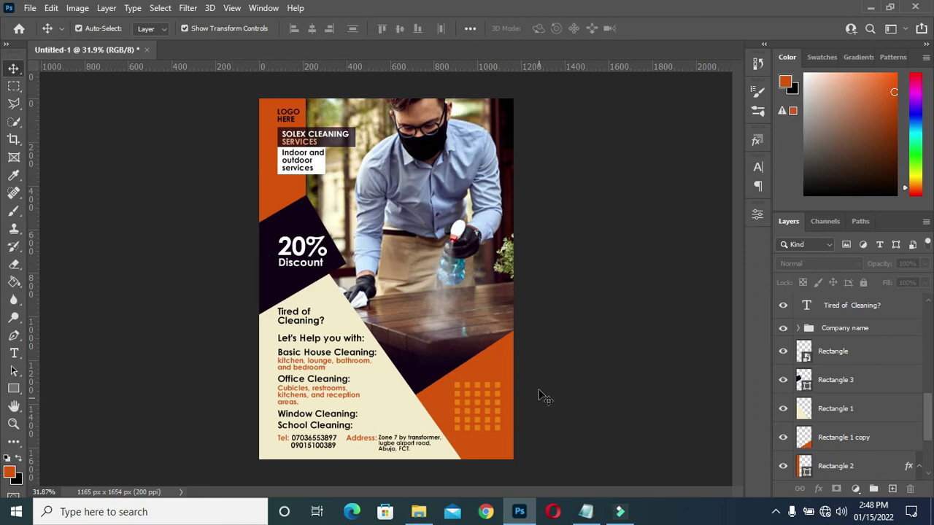
scroll(373, 333, "up", 1)
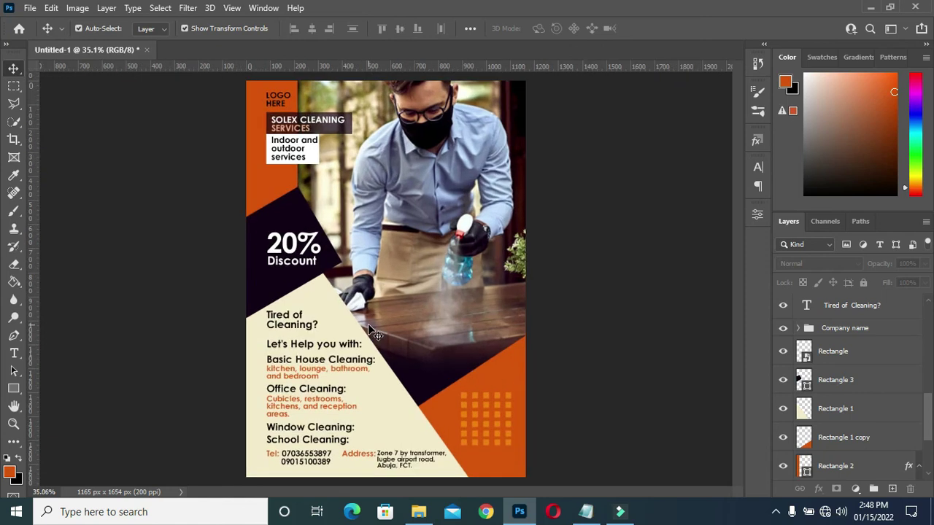